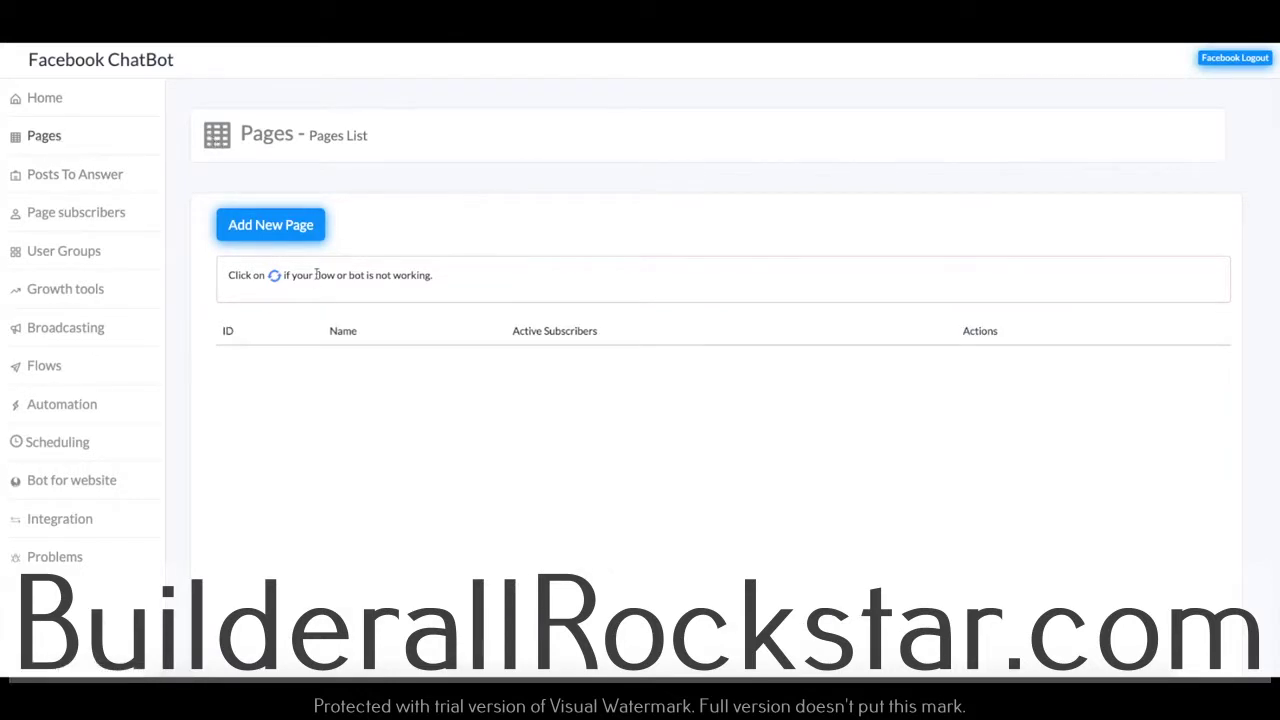
Add the Facebook page "Builderall is the Best" to the chatbot account.
left_click(278, 226)
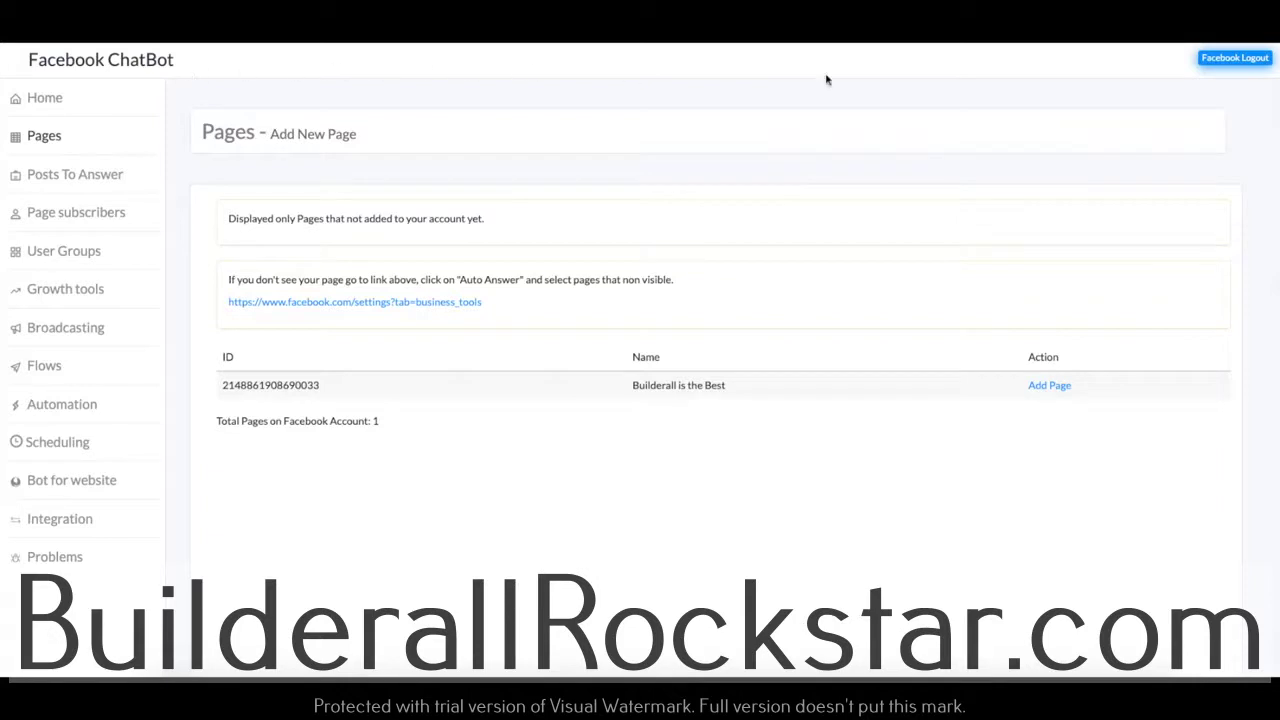
left_click(1060, 387)
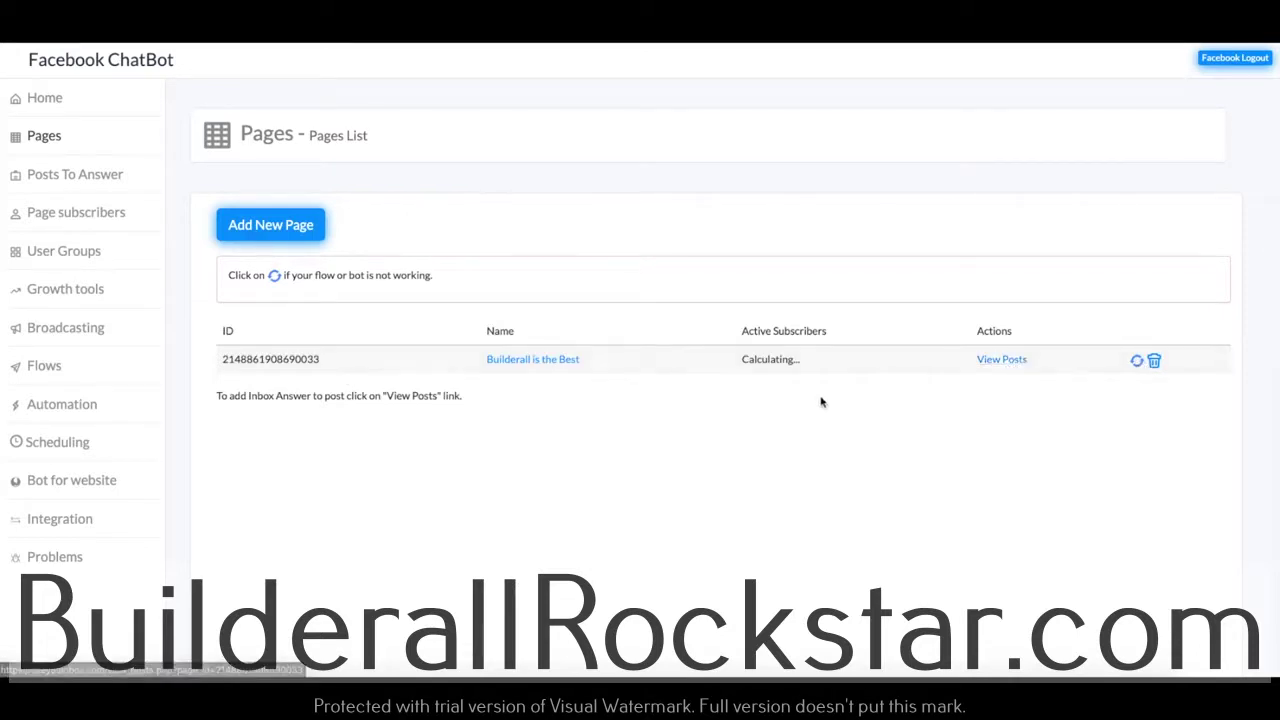
Browse the posts of "Builderall is the Best" and select the "Hi" post for auto answer.
left_click(1016, 363)
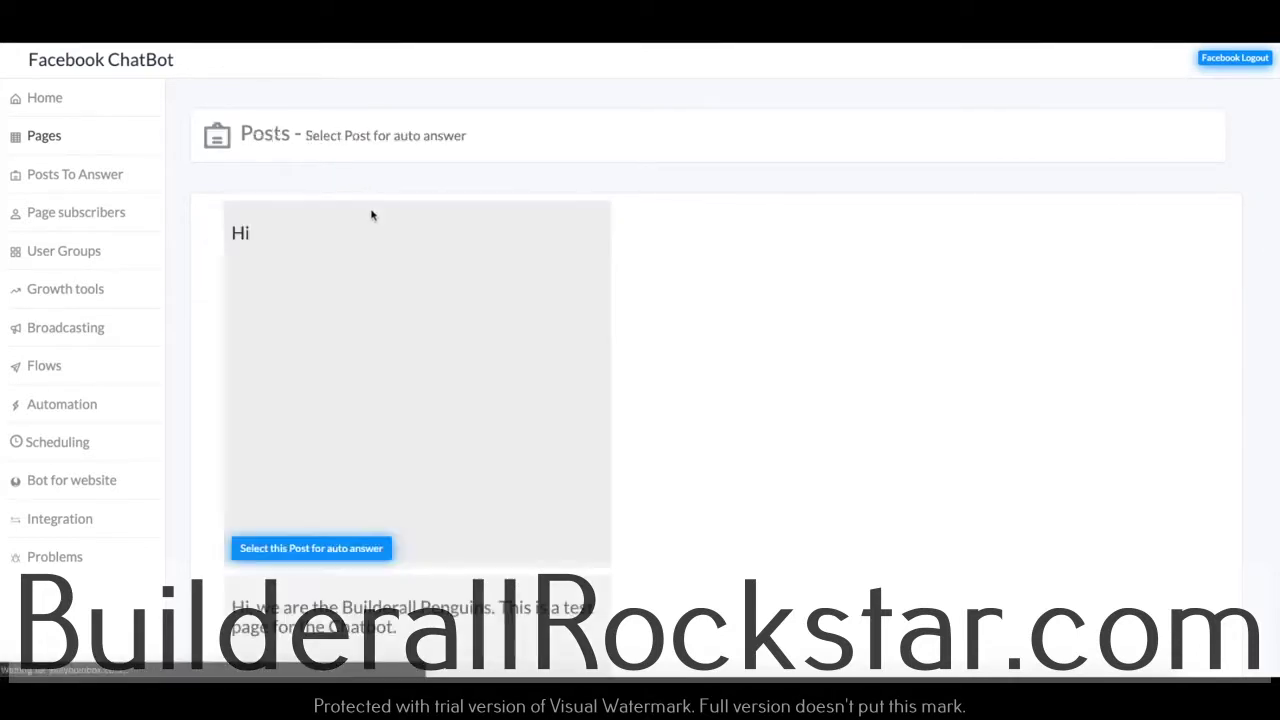
scroll(410, 453, "down", 1)
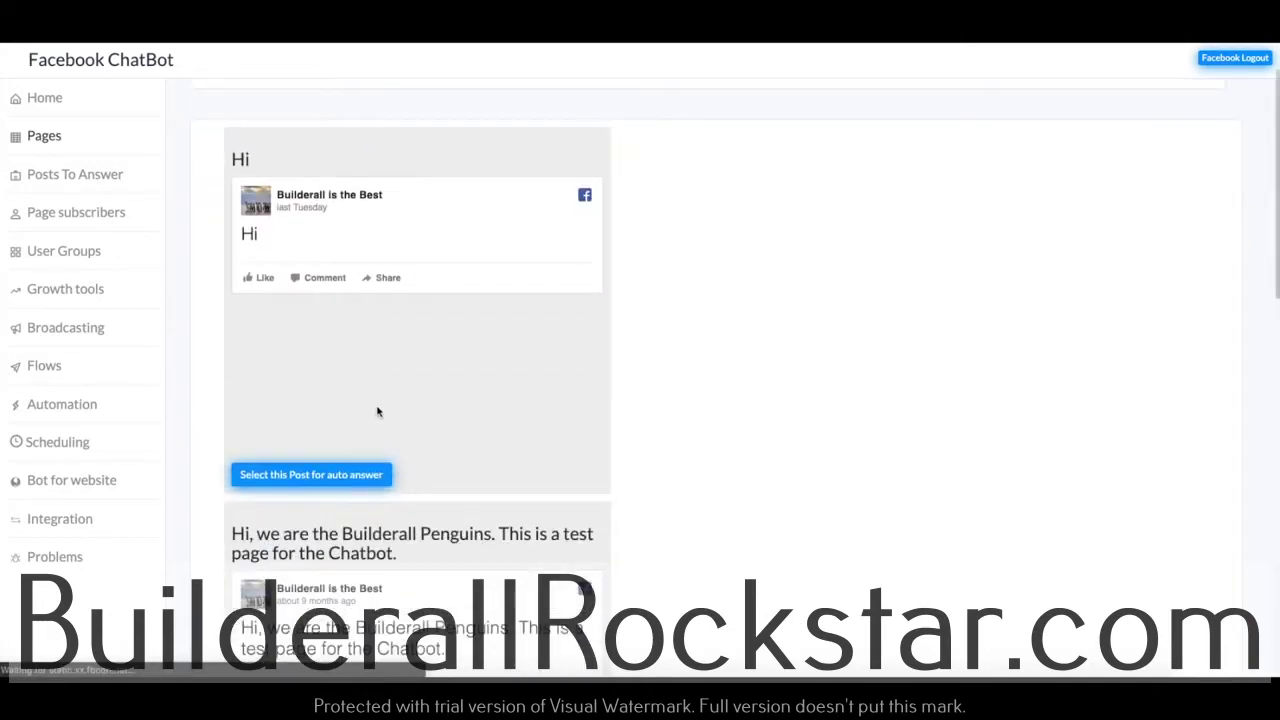
scroll(378, 410, "down", 7)
scroll(347, 393, "up", 8)
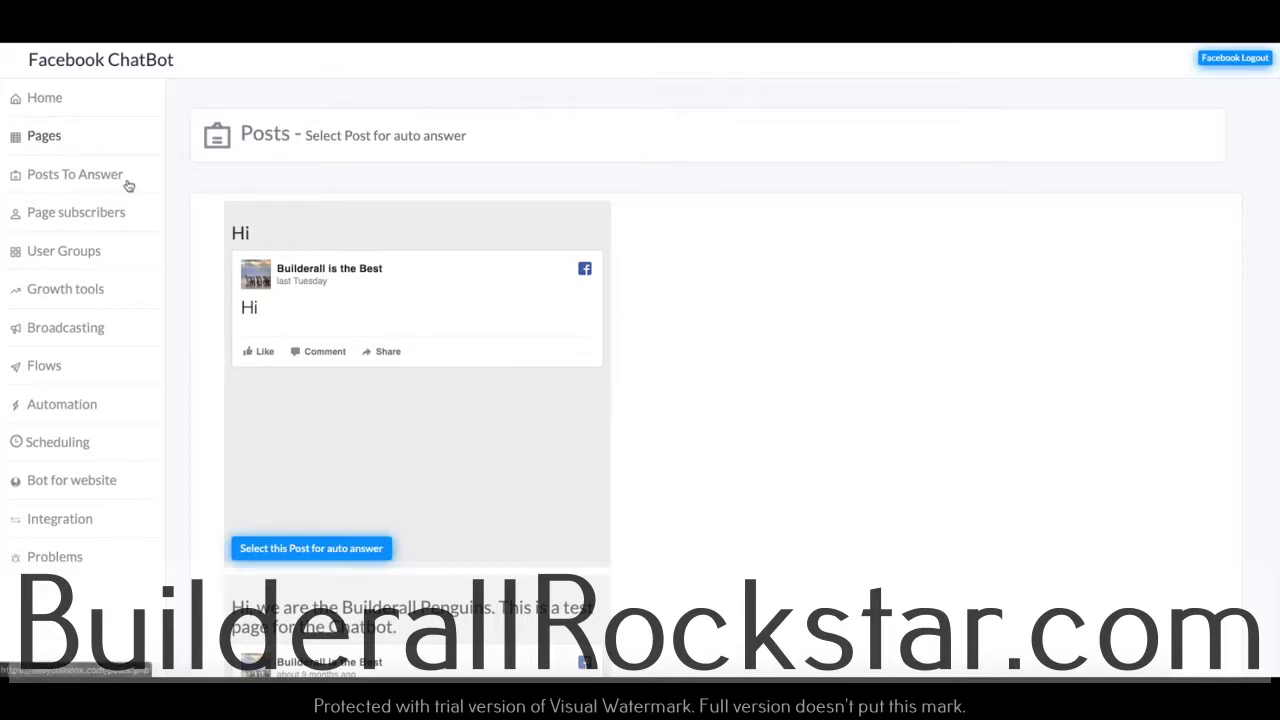
left_click(362, 553)
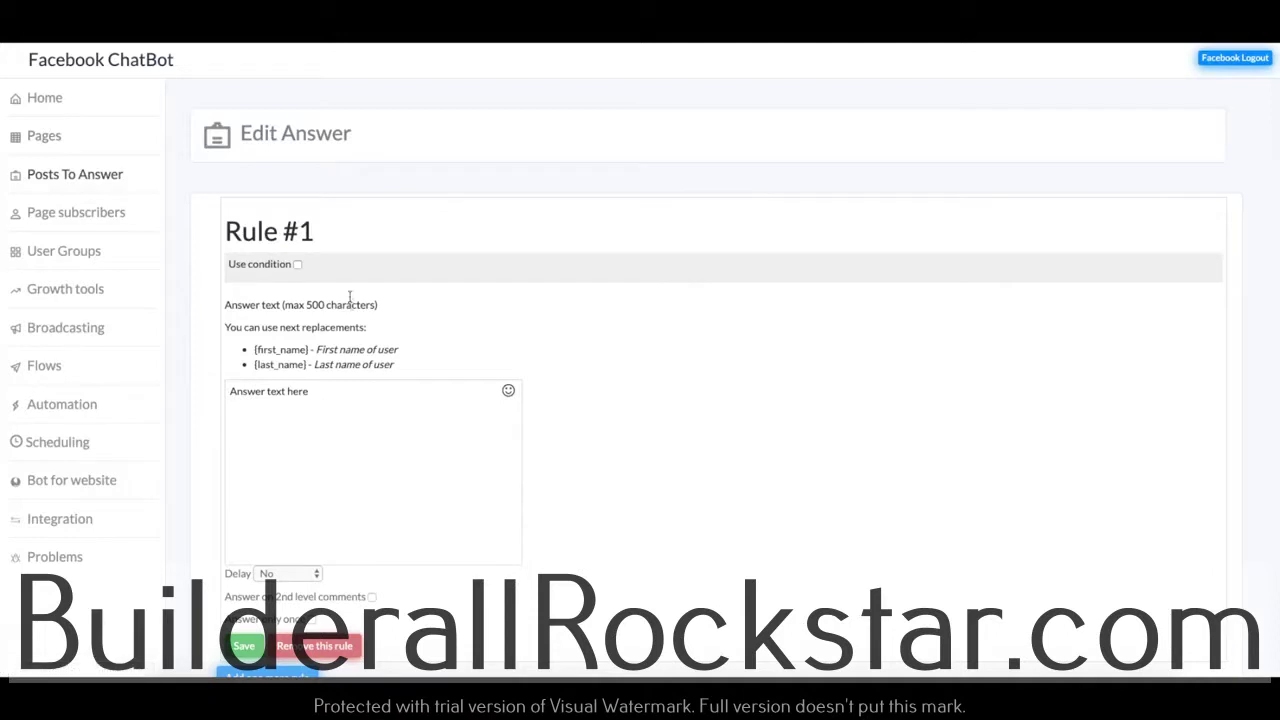
Enable a condition on Rule #1 for comments matching Consists with the phrase "I want to buy this.".
scroll(448, 377, "down", 1)
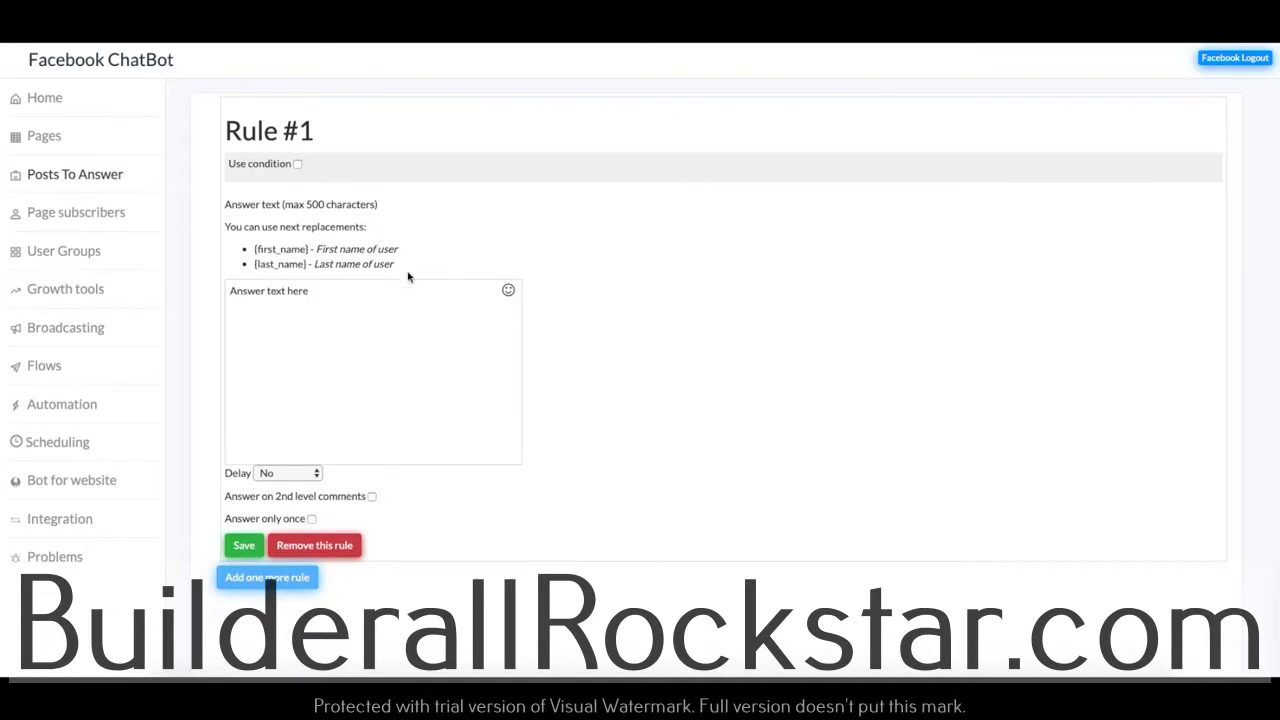
left_click(296, 165)
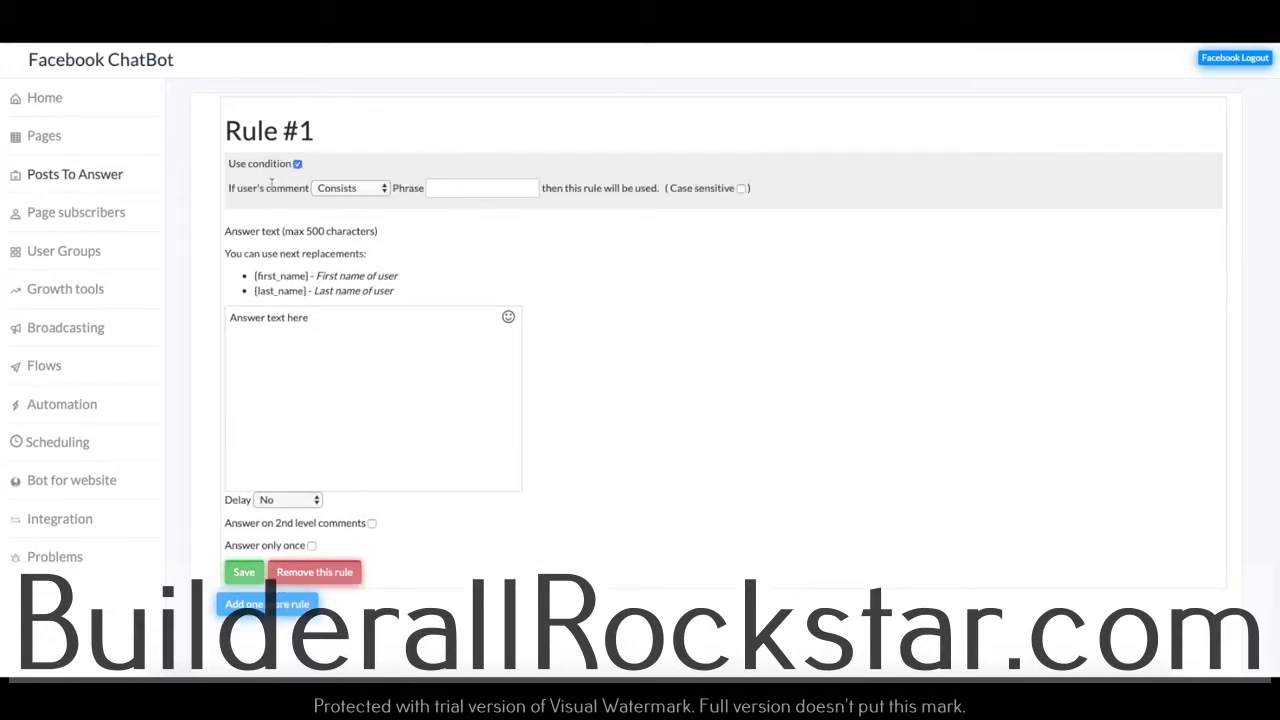
left_click(372, 190)
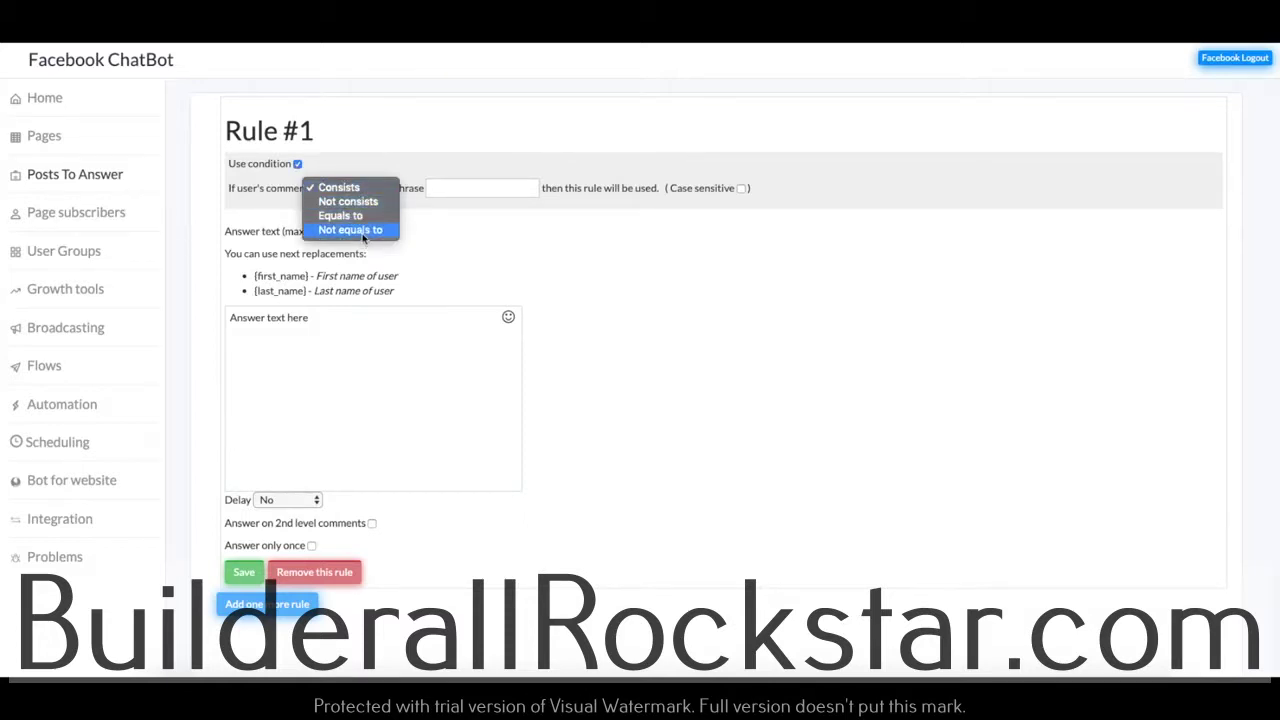
left_click(397, 190)
left_click(397, 190)
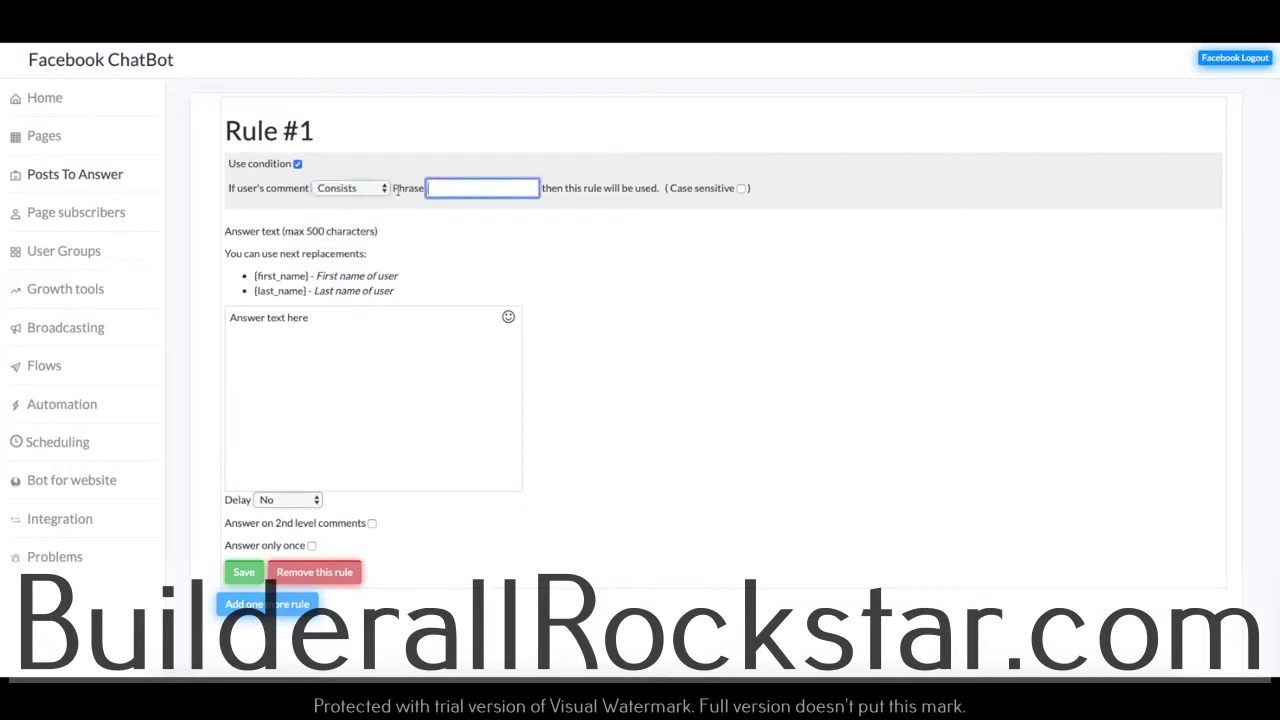
type("B")
left_click(370, 192)
left_click(362, 189)
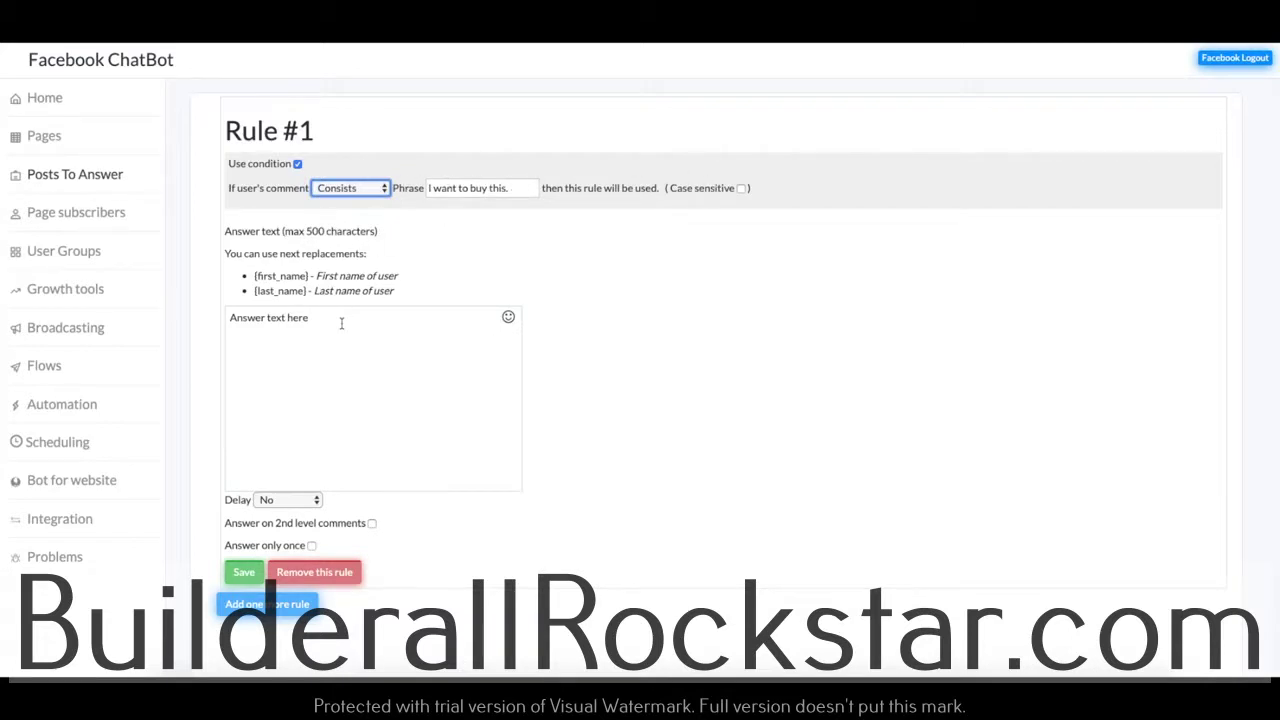
Review the comparison options, try the case-sensitive setting on and off, and disable Rule #1's condition.
left_click(376, 190)
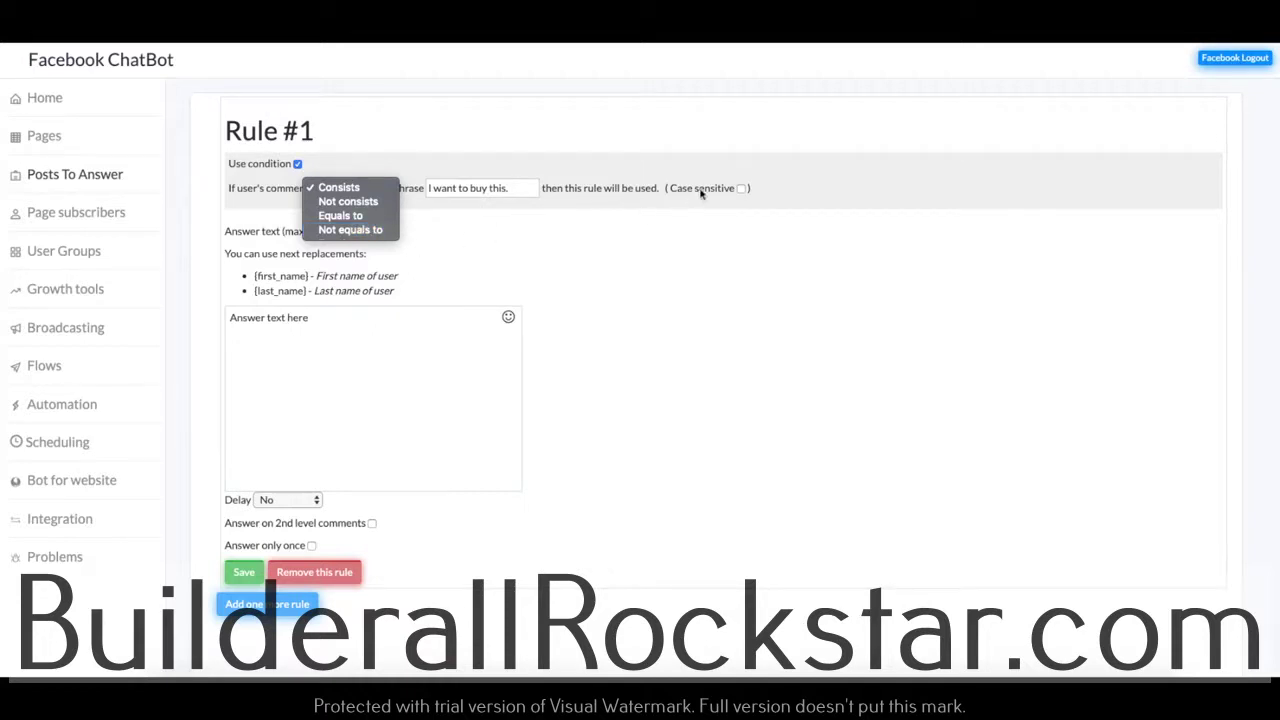
left_click(739, 190)
left_click(741, 188)
left_click_drag(430, 190, 544, 192)
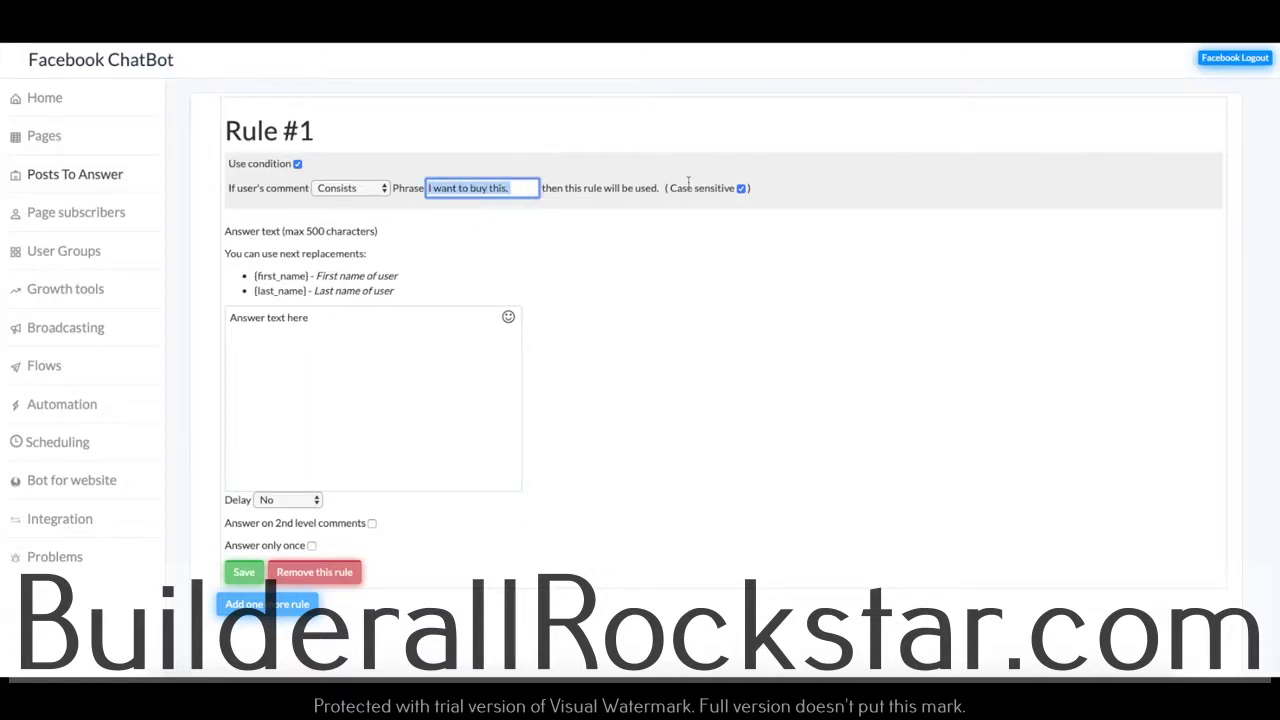
left_click(741, 188)
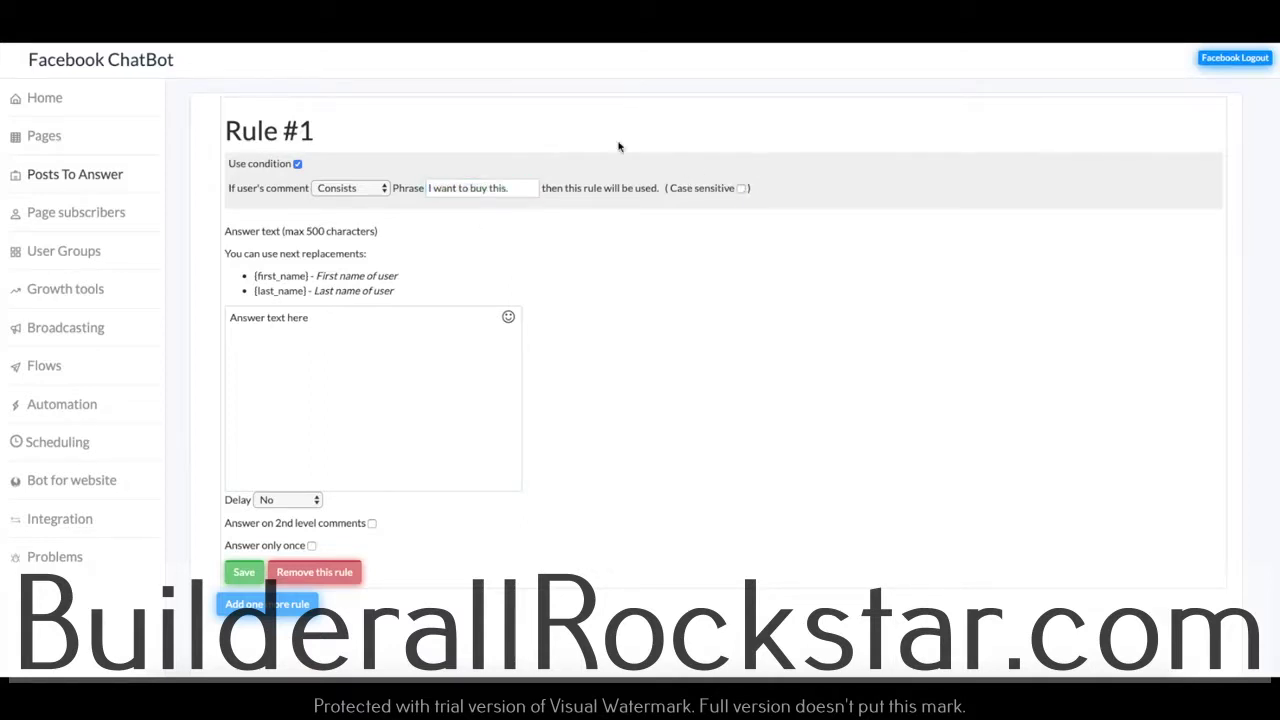
left_click(298, 164)
Replace Rule #1's answer text with "Hello {first_name}, welcome to my page. Lets get started.".
left_click(323, 345)
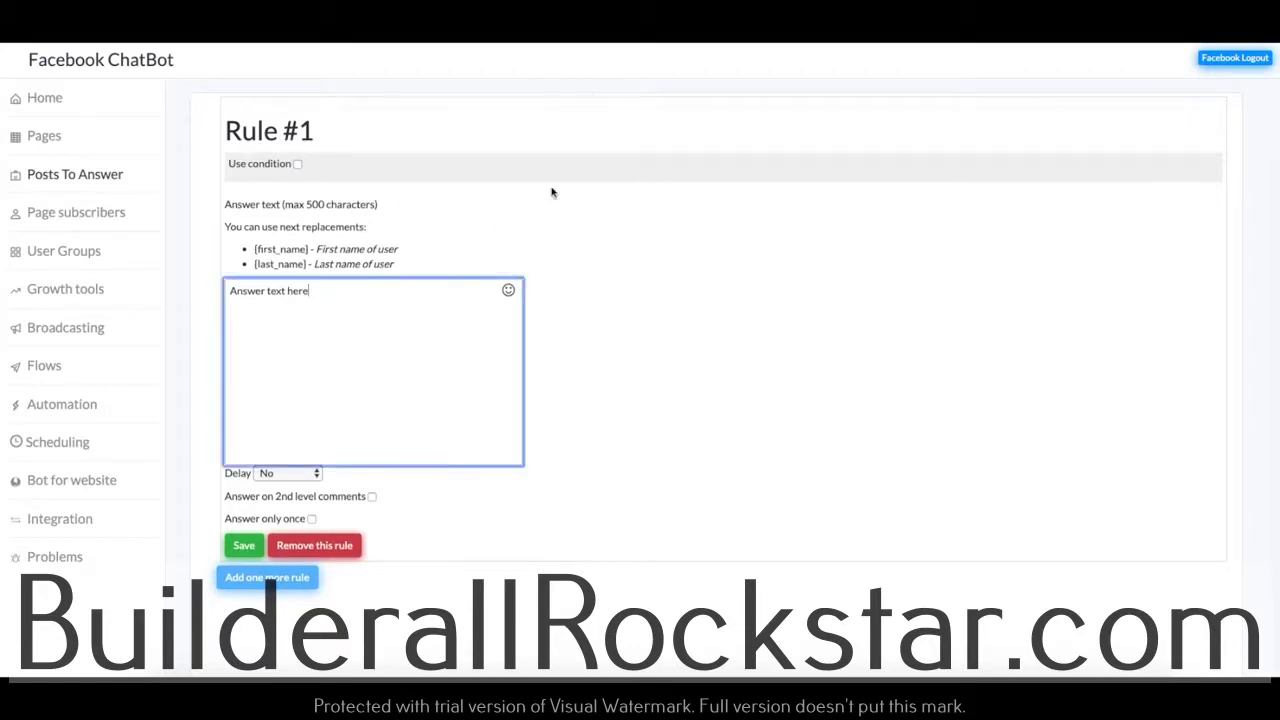
left_click_drag(321, 291, 170, 289)
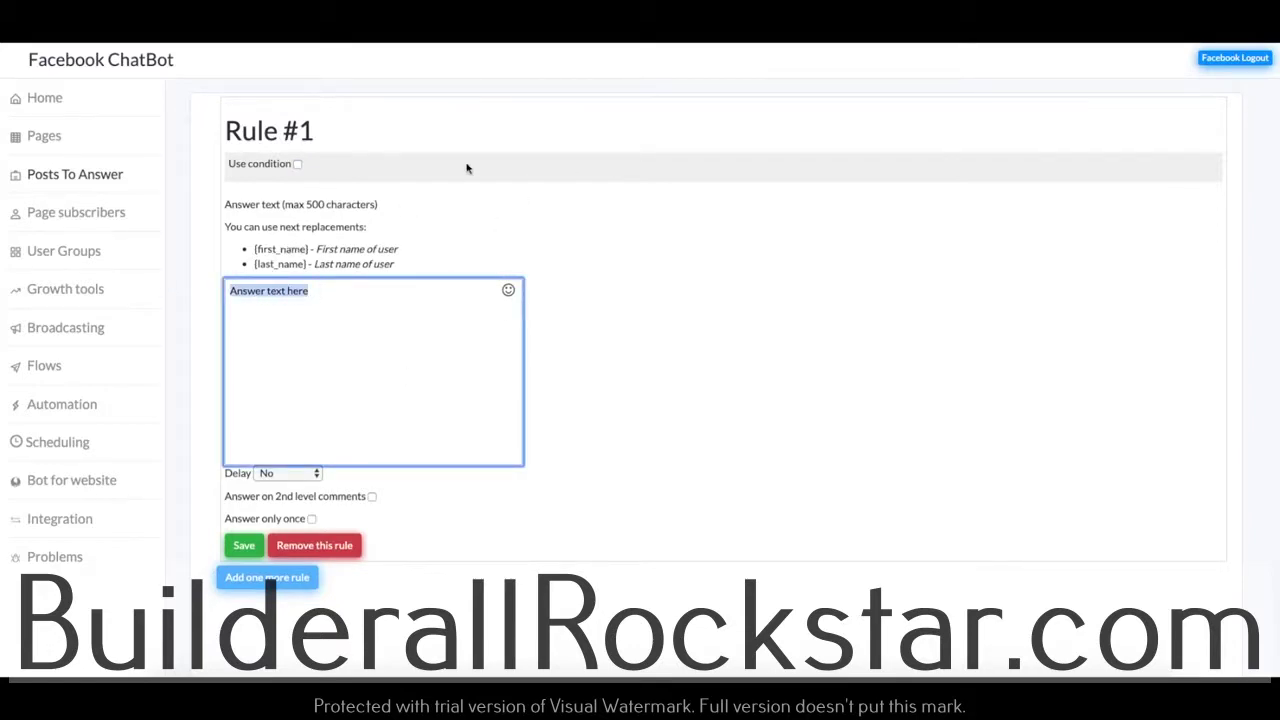
type("Hello")
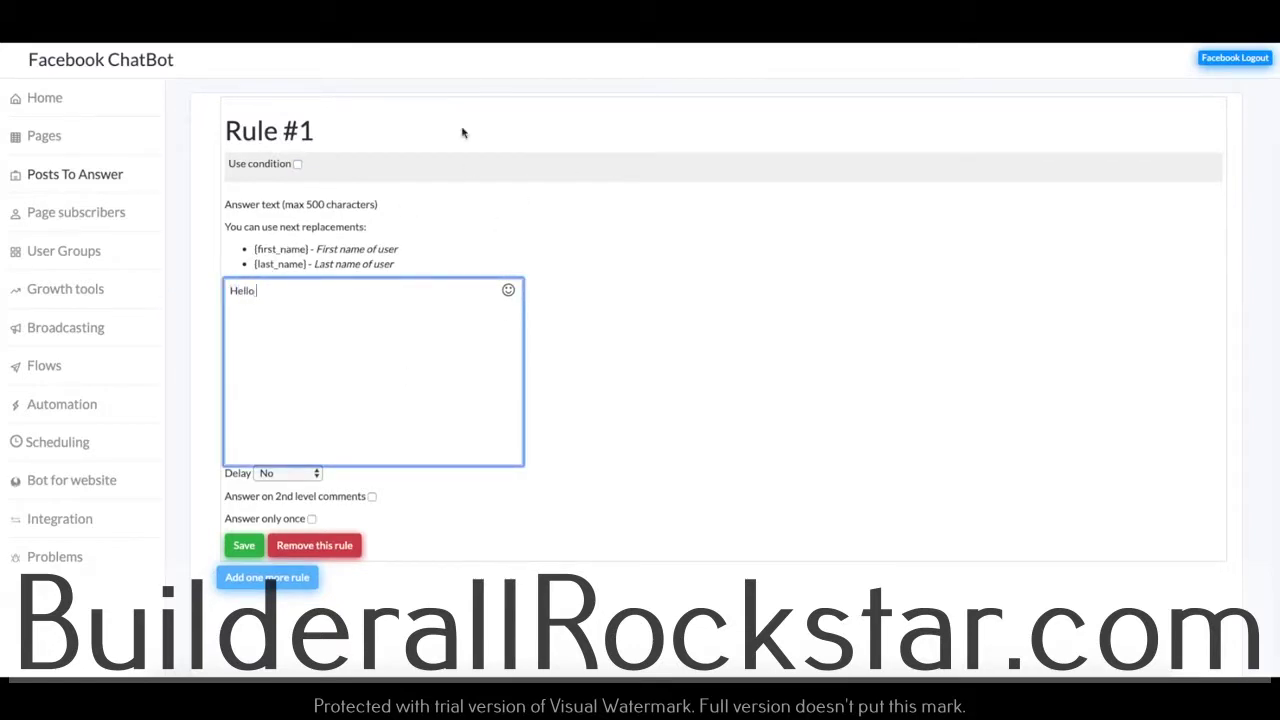
left_click_drag(254, 250, 308, 250)
key("ctrl+c")
left_click(270, 297)
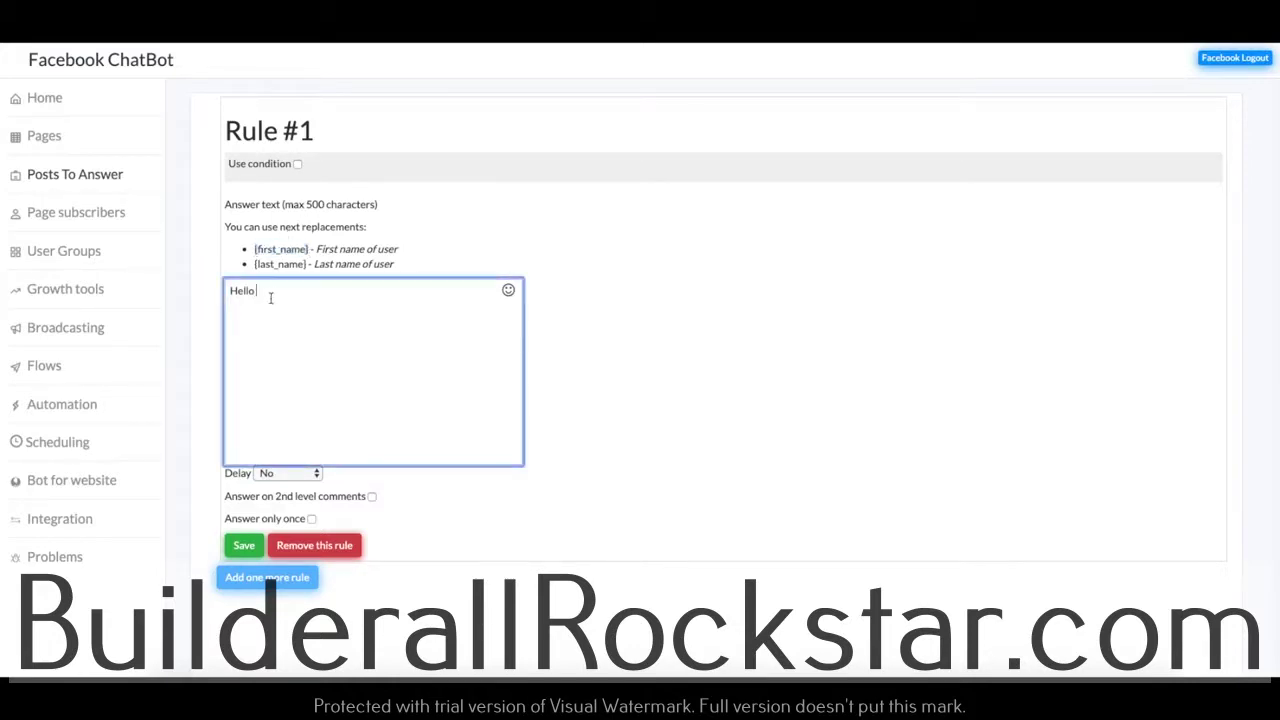
key("ctrl+v")
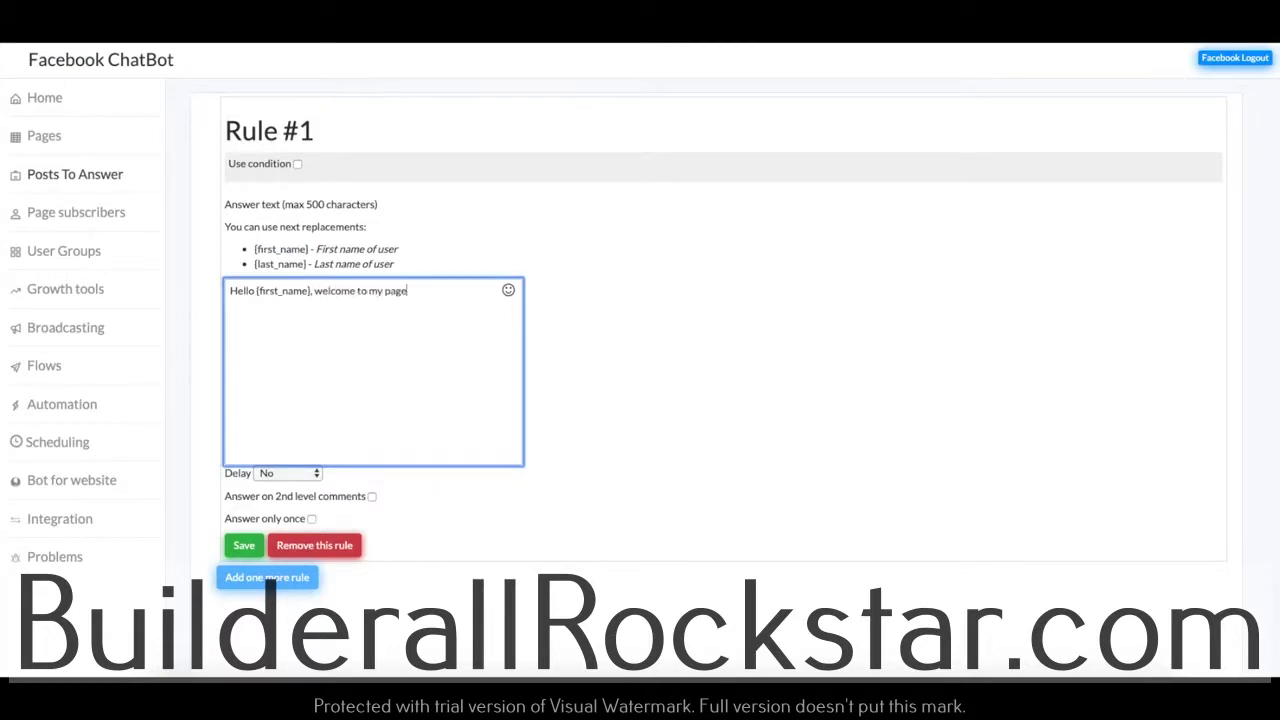
type("get started.")
Keep the answer delay set to No and save Rule #1.
scroll(395, 330, "down", 1)
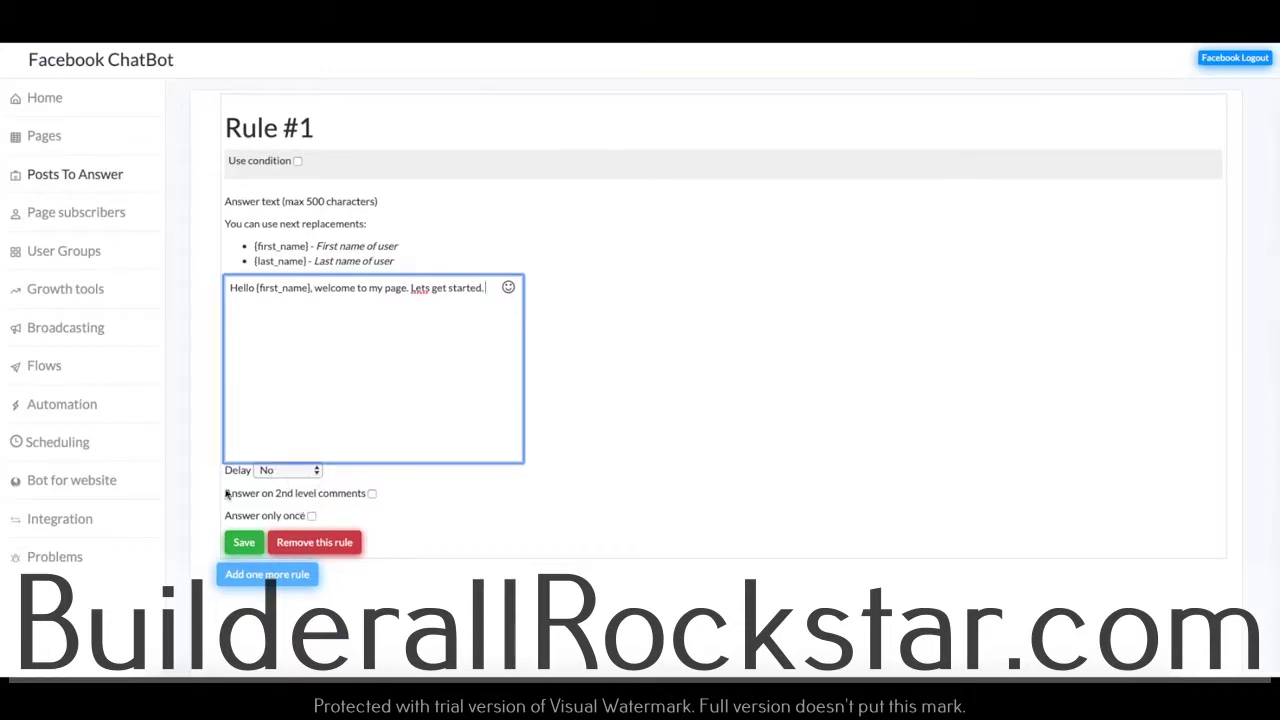
left_click(313, 474)
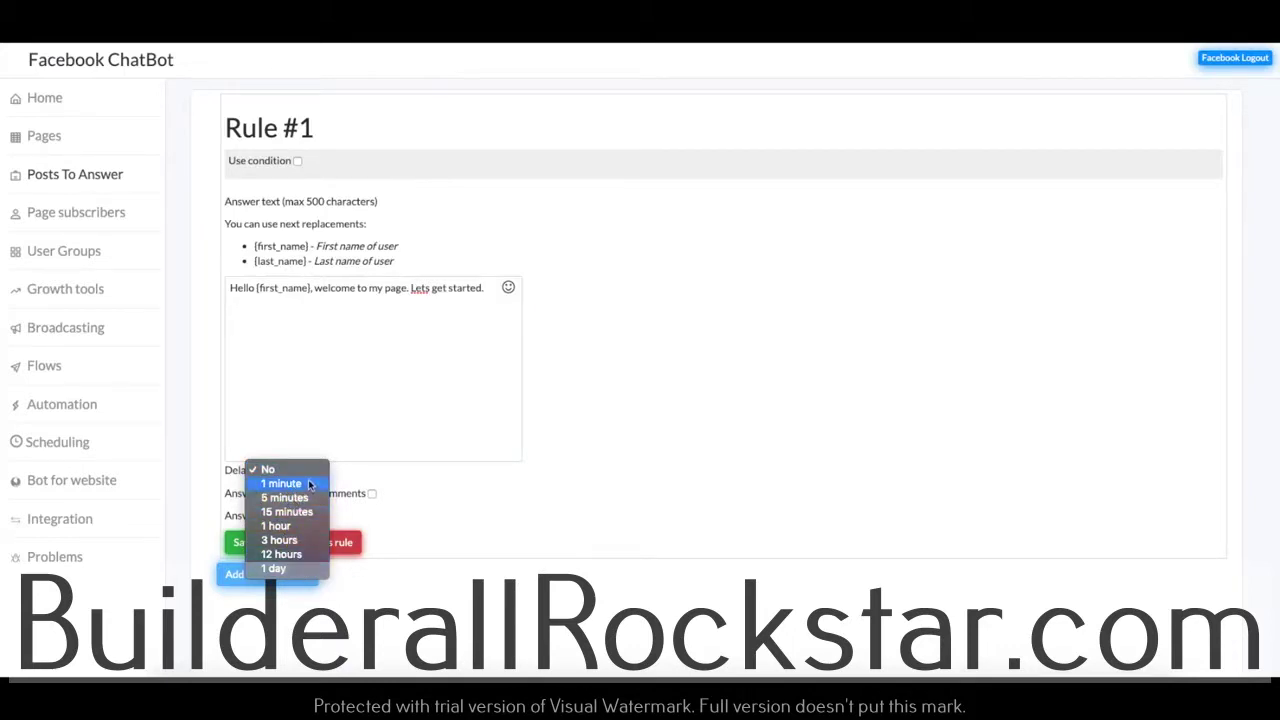
left_click(268, 469)
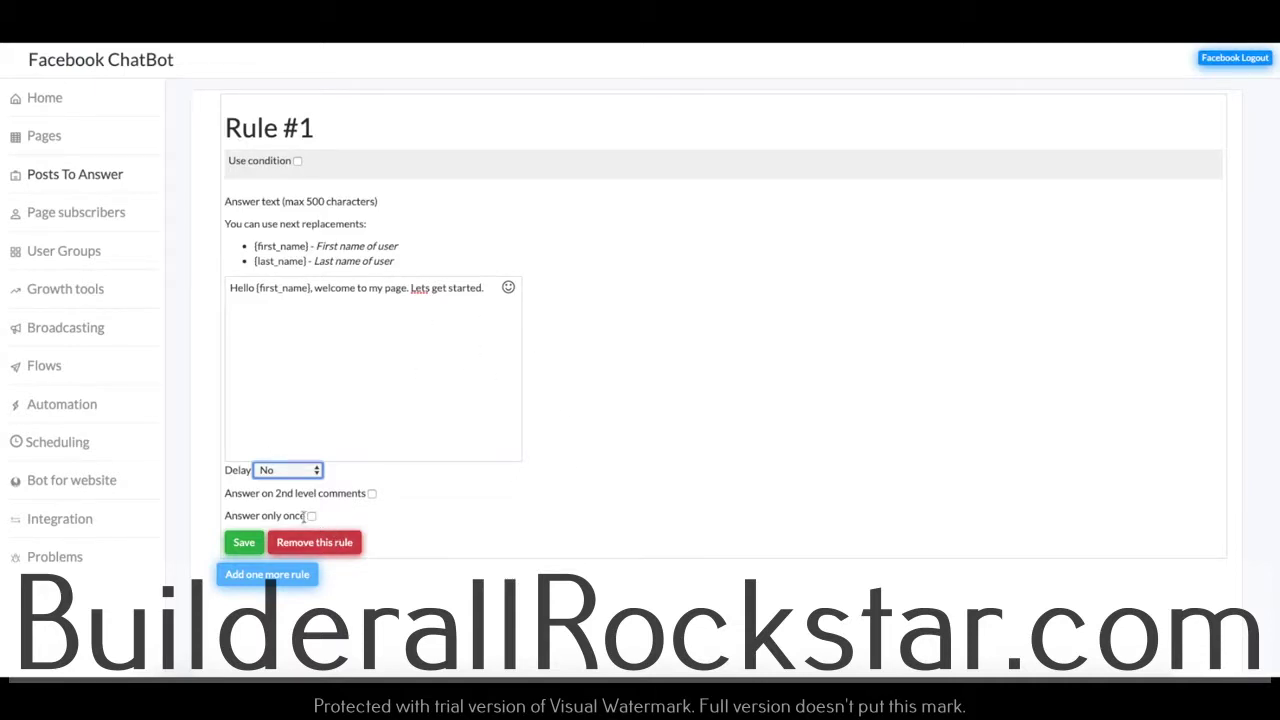
left_click(405, 345)
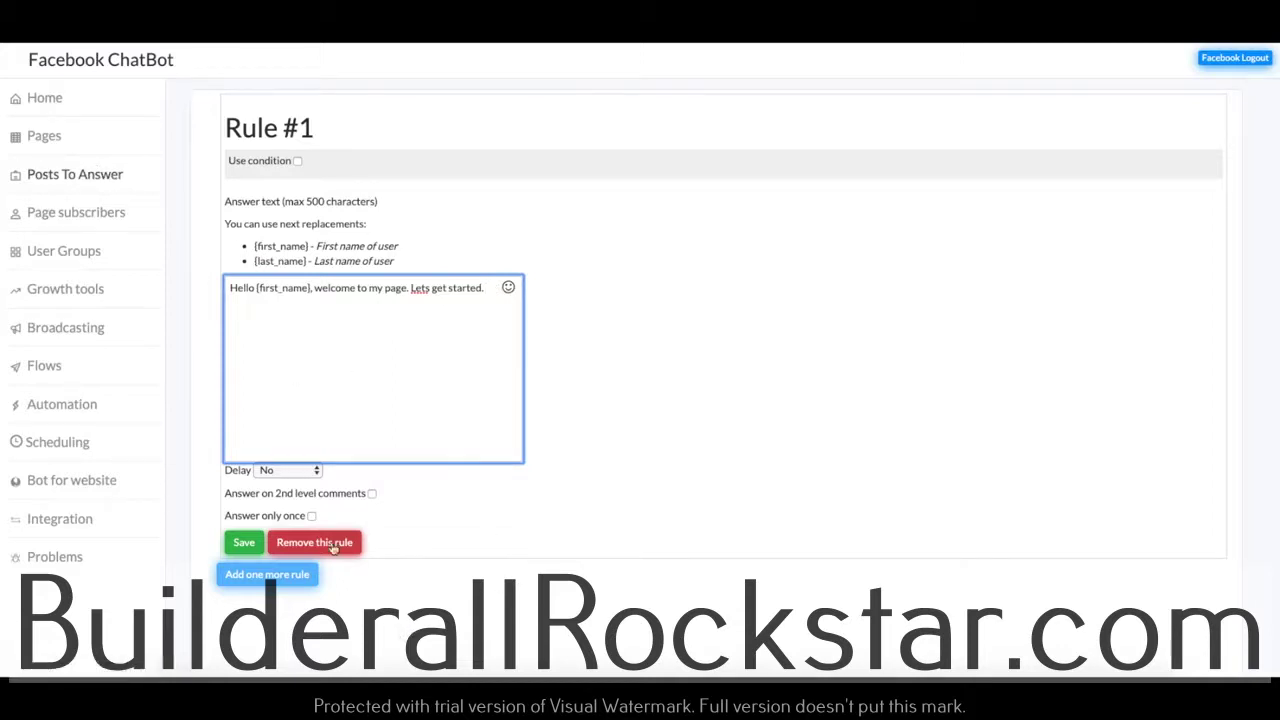
left_click(255, 543)
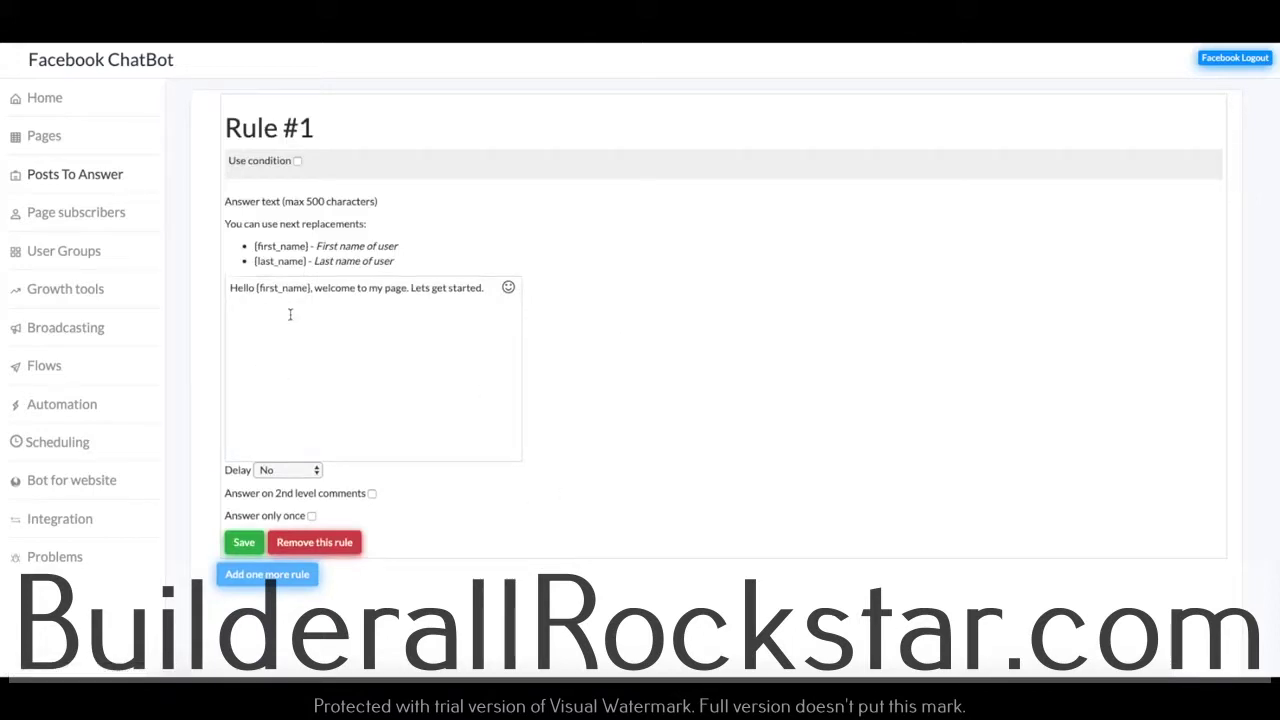
View the page subscribers for "Builderall is the Best".
left_click(76, 212)
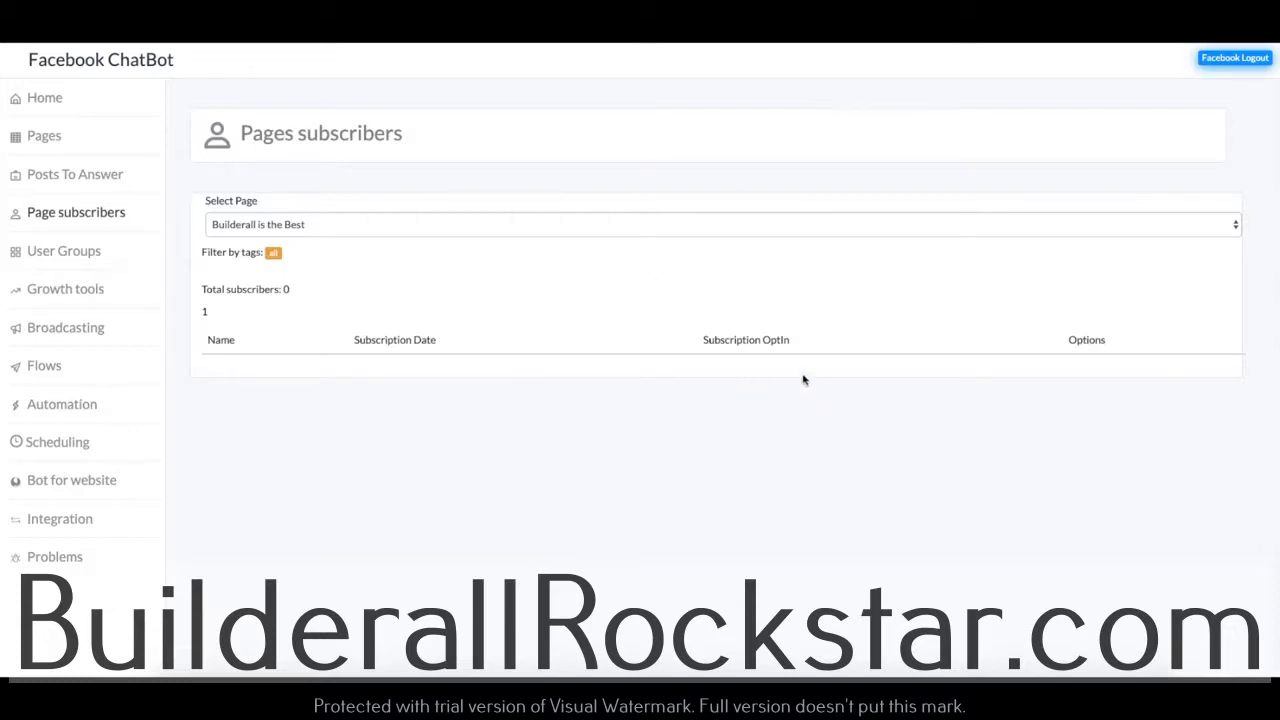
left_click(562, 228)
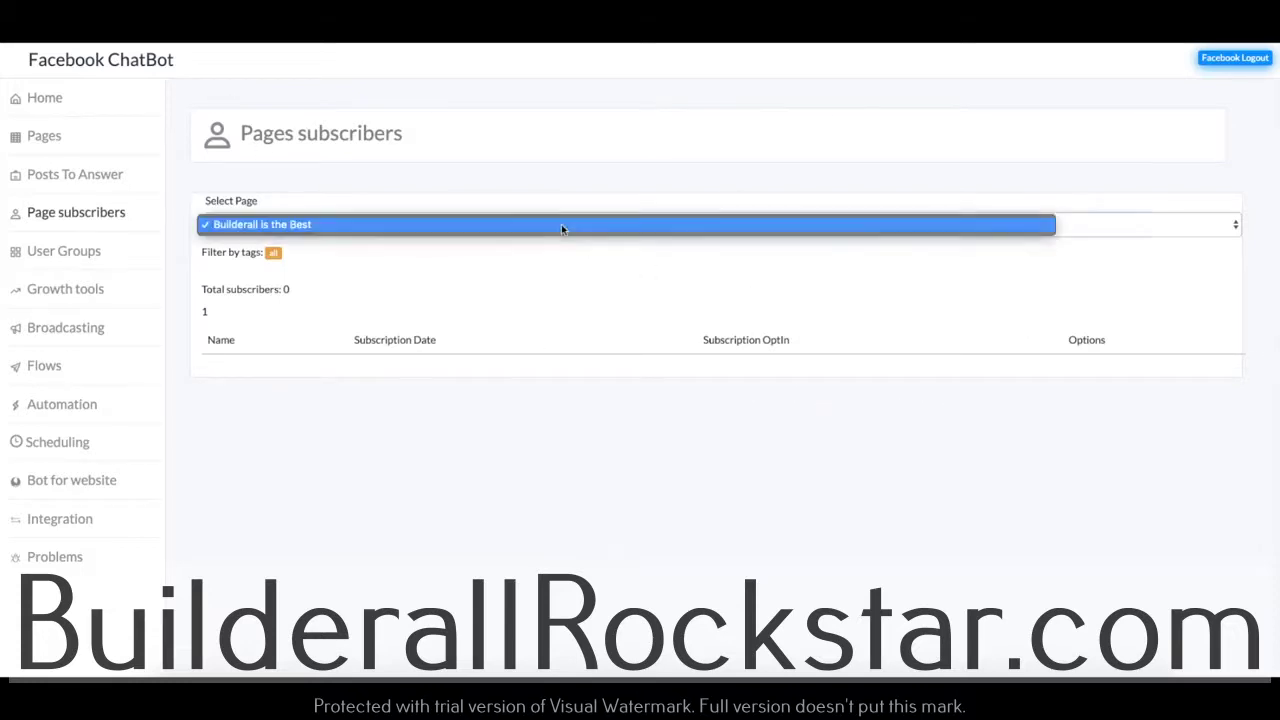
left_click(467, 226)
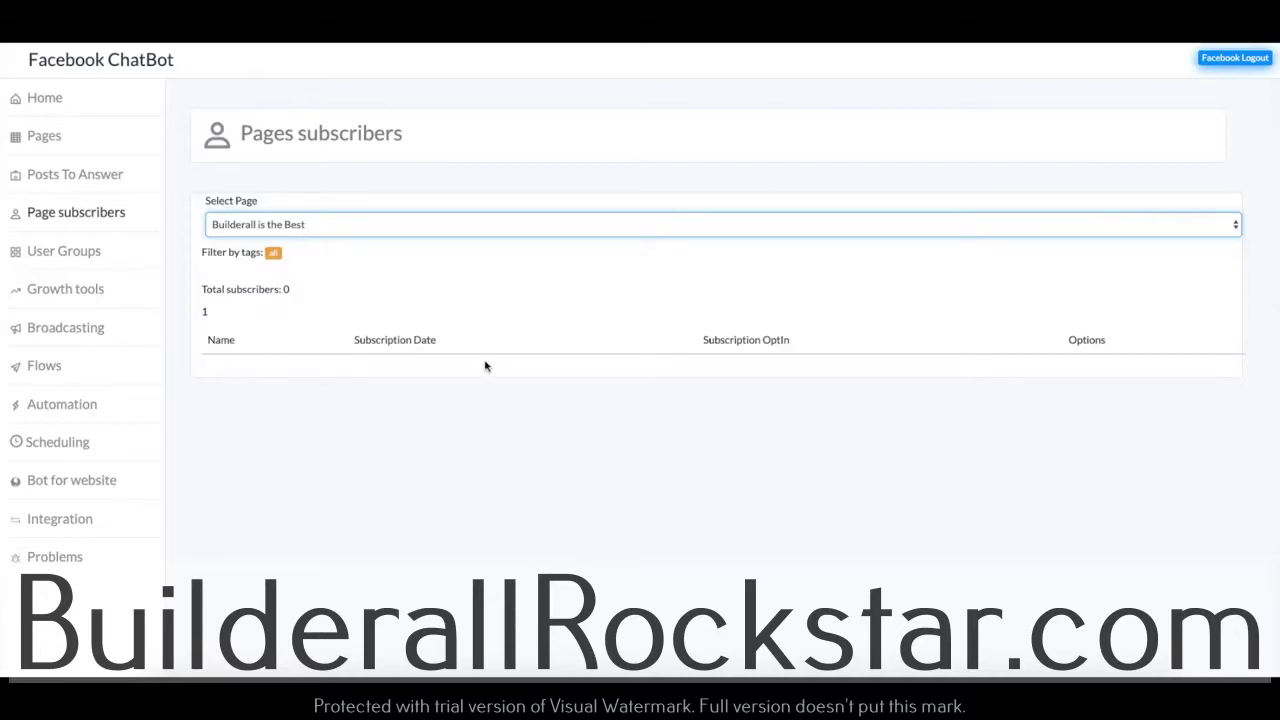
Delete the existing user group of "Builderall is the Best" and confirm the deletion.
left_click(68, 254)
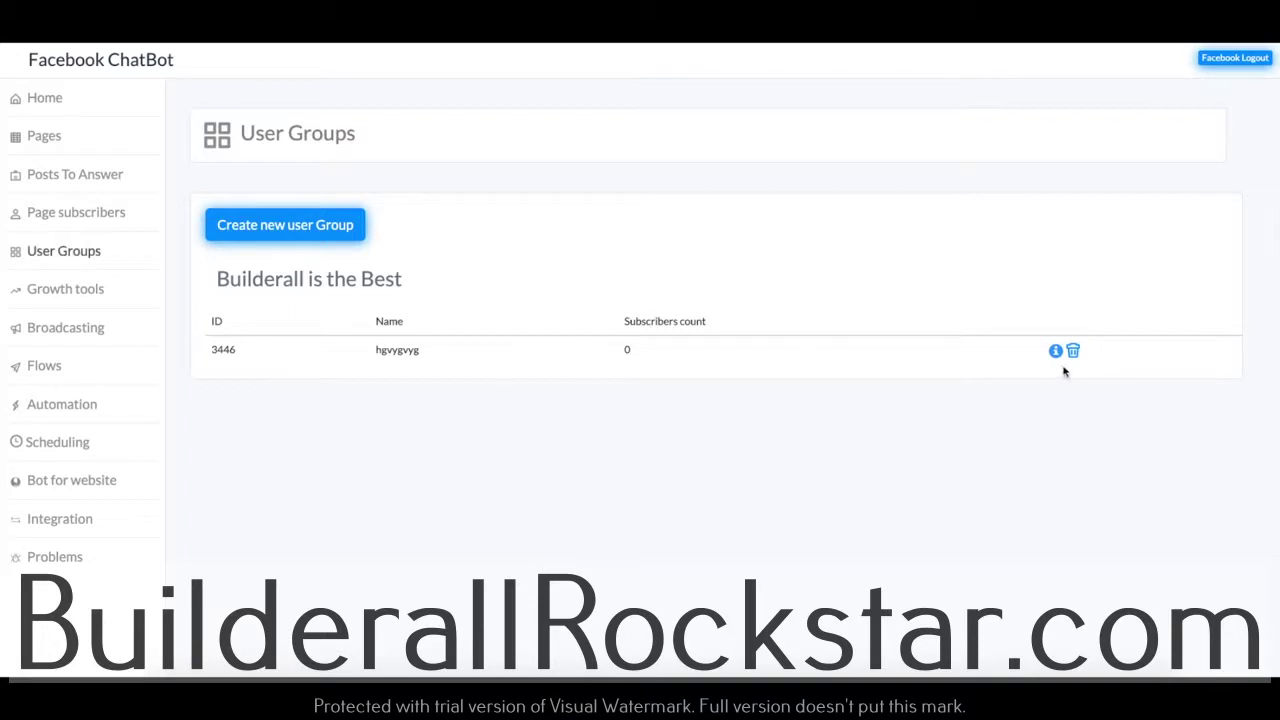
left_click(1073, 351)
left_click(769, 89)
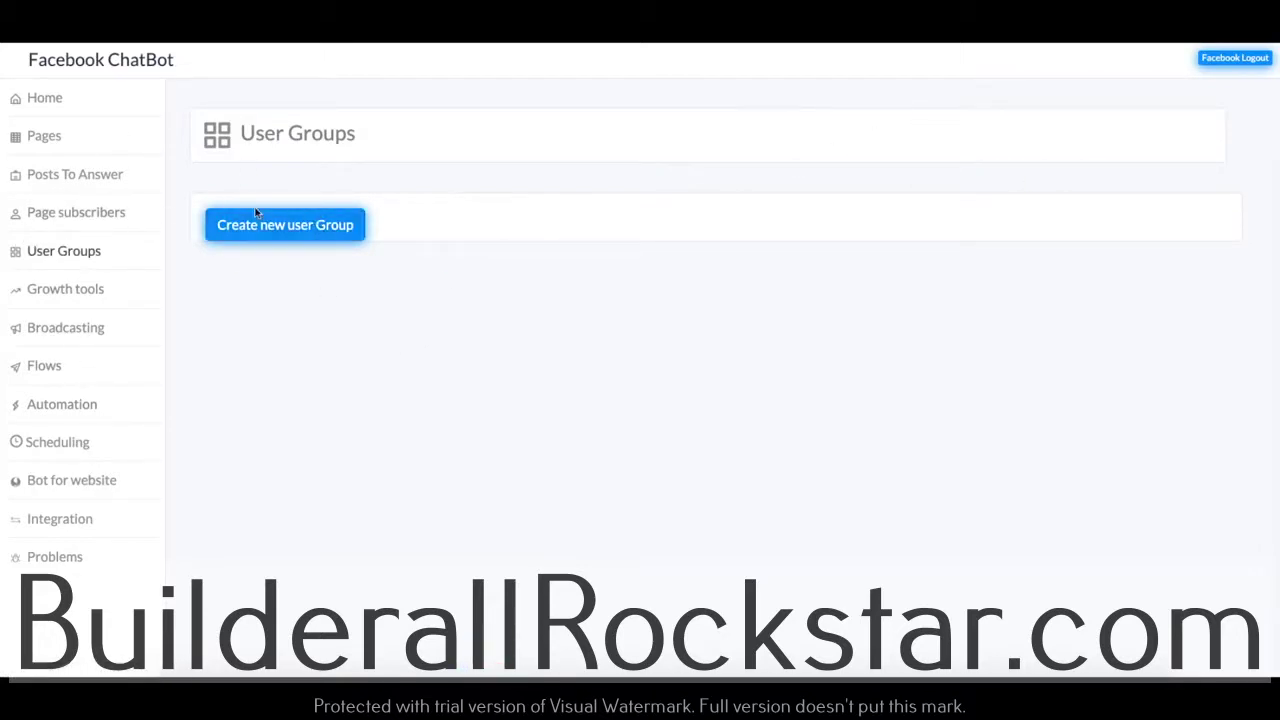
Create a user group named "Tutorial" for the page "Builderall is the Best".
left_click(300, 228)
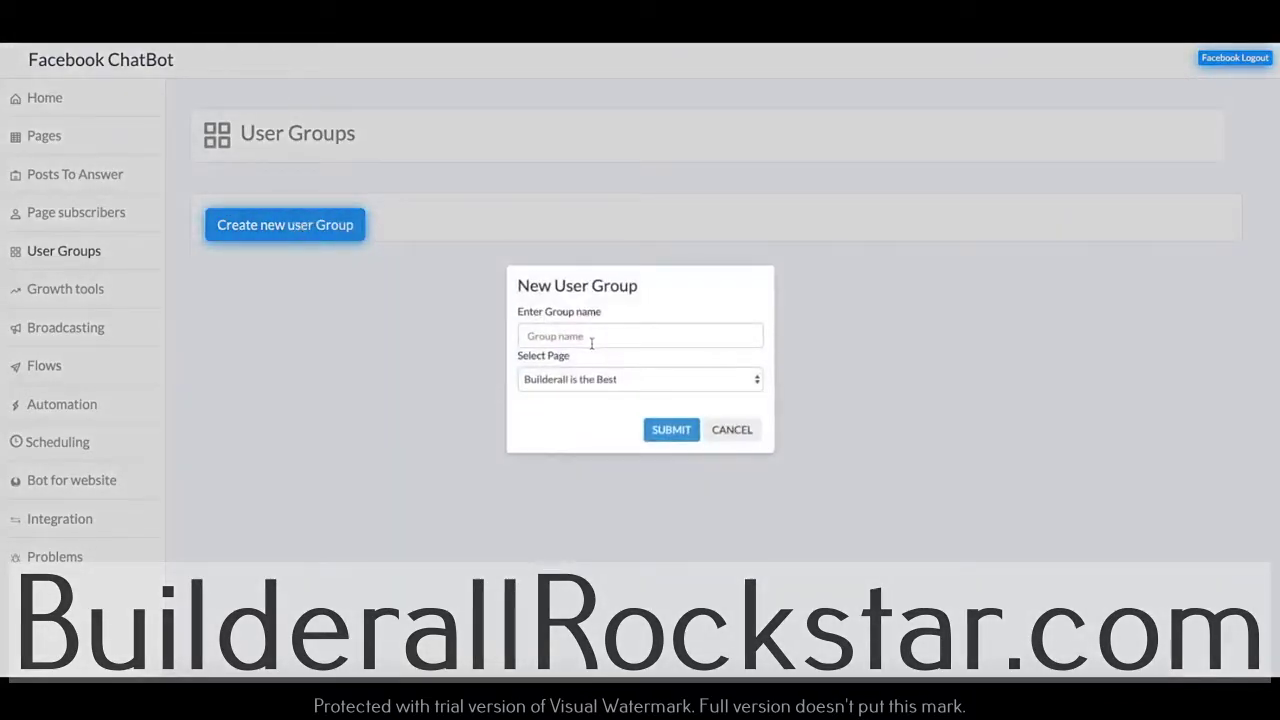
left_click(599, 342)
type("Tutorial")
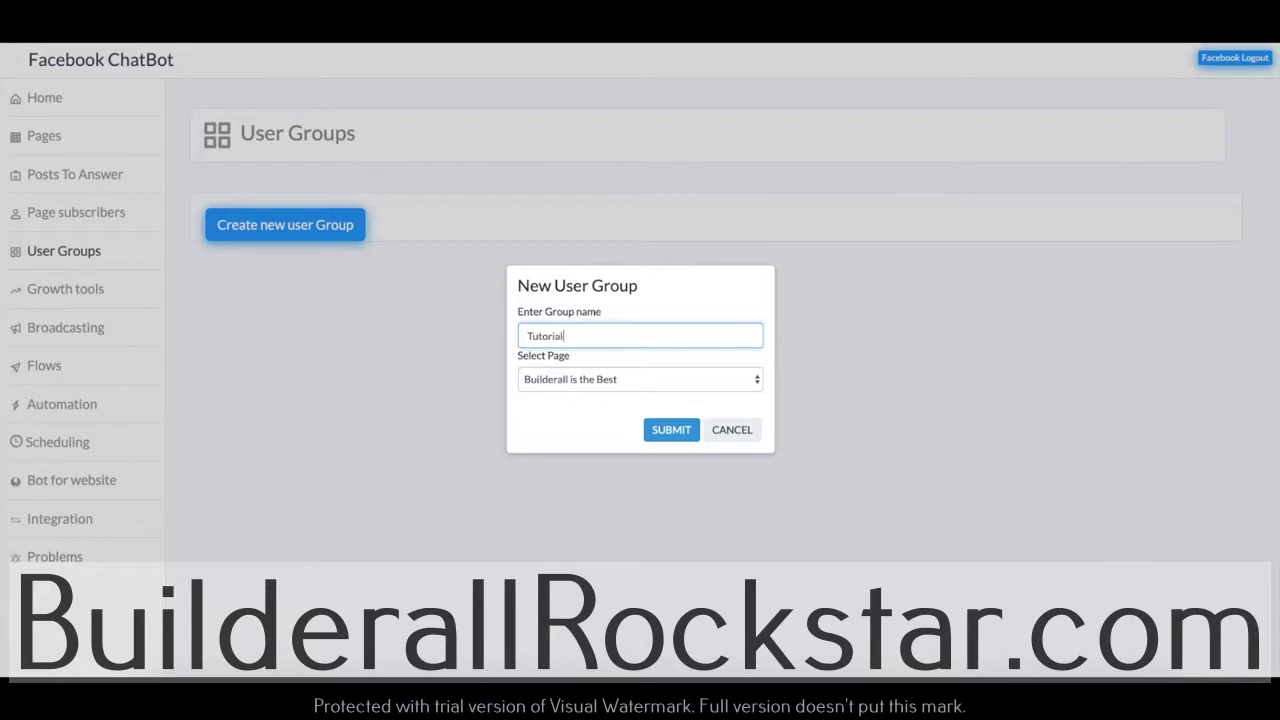
left_click(672, 430)
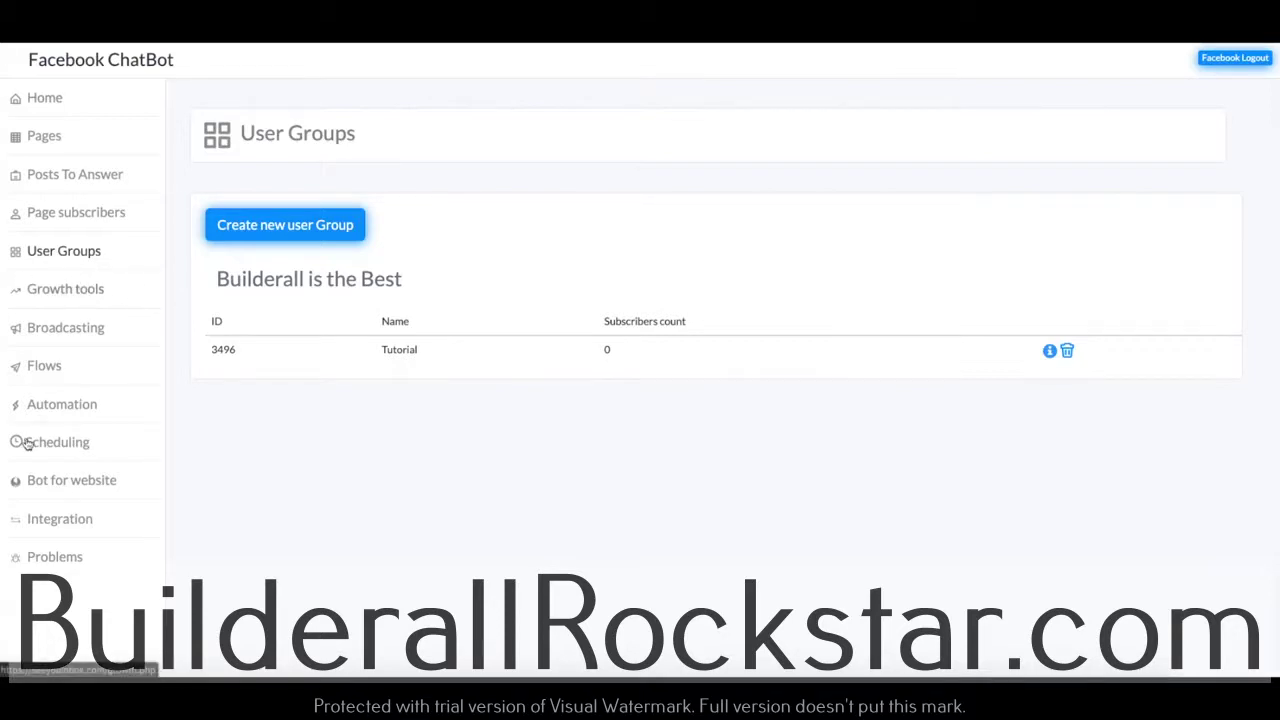
Create a new flow named "Test".
left_click(60, 370)
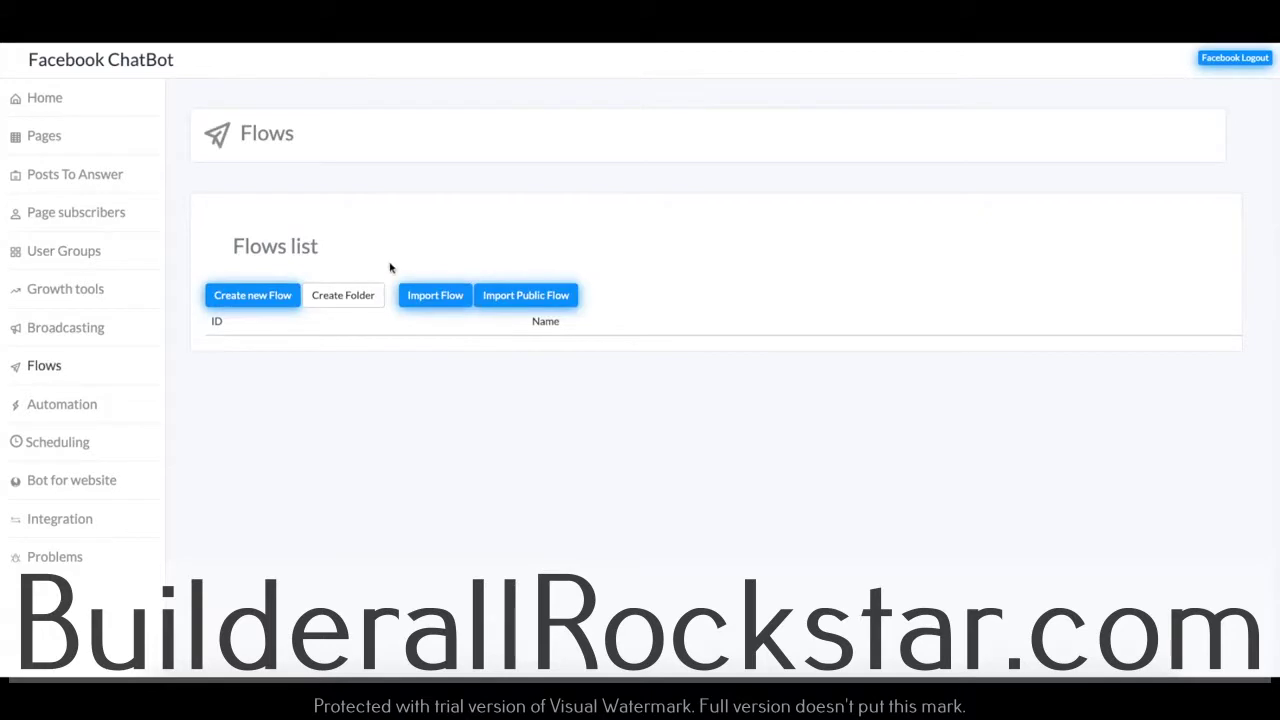
left_click(277, 295)
left_click(607, 347)
type("Tes")
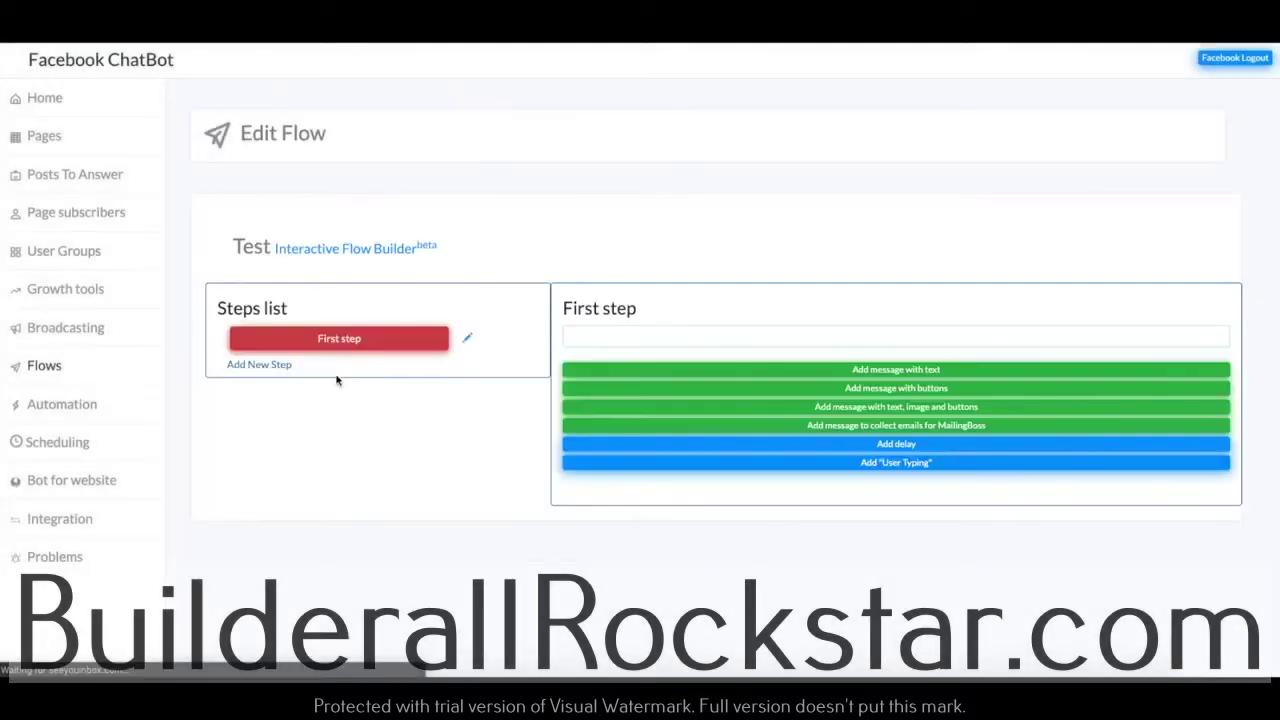
left_click(692, 408)
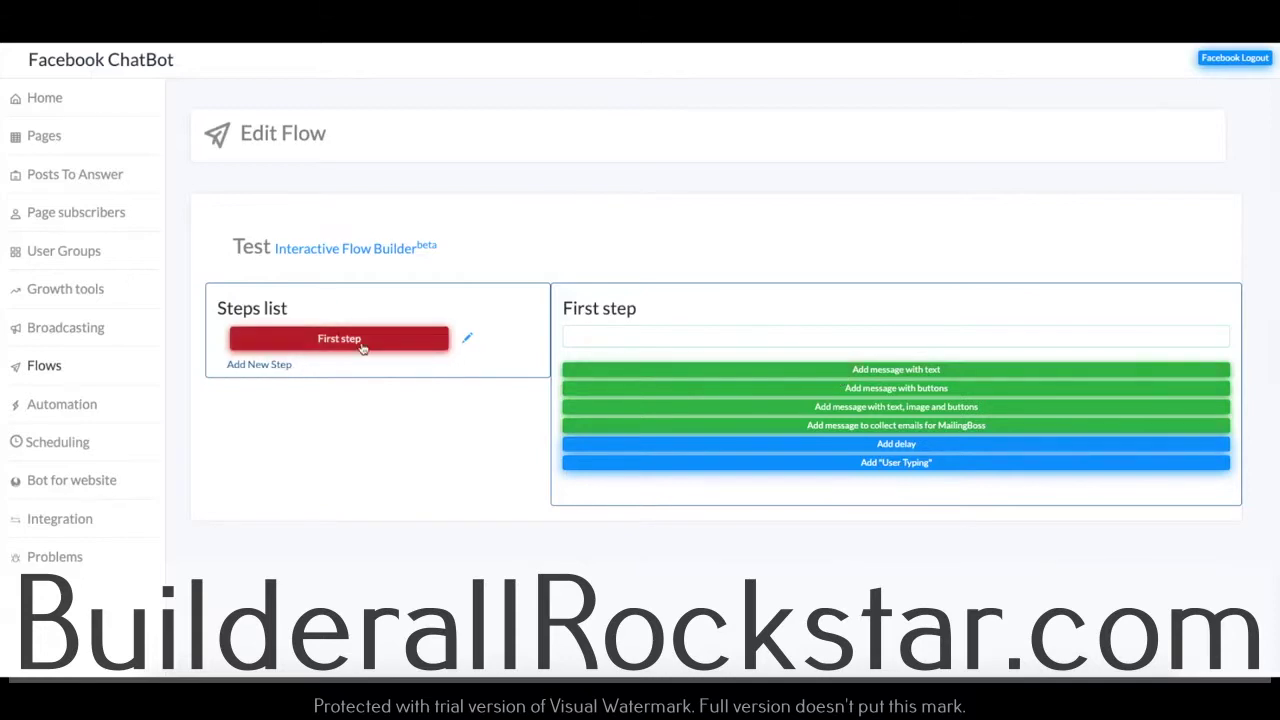
Add two new steps to the flow's steps list and delete both of them, confirming each deletion.
left_click(272, 365)
left_click(274, 392)
scroll(655, 488, "down", 1)
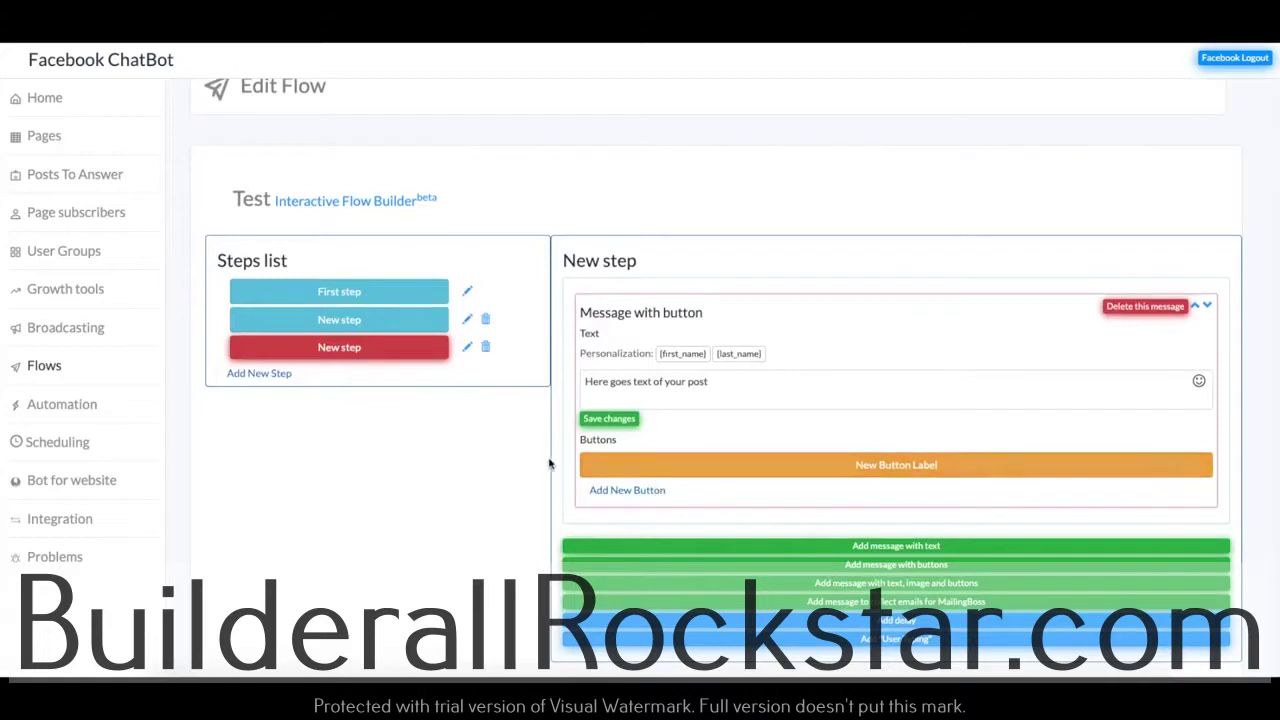
left_click(485, 346)
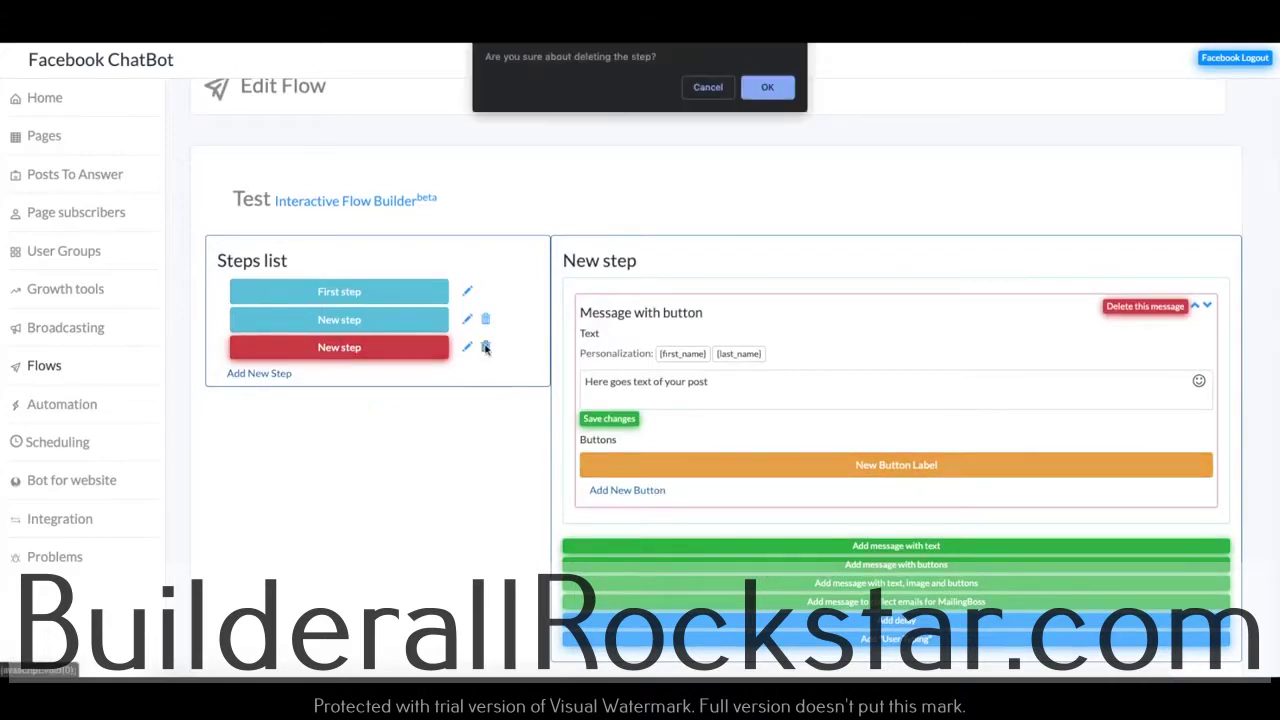
left_click(767, 87)
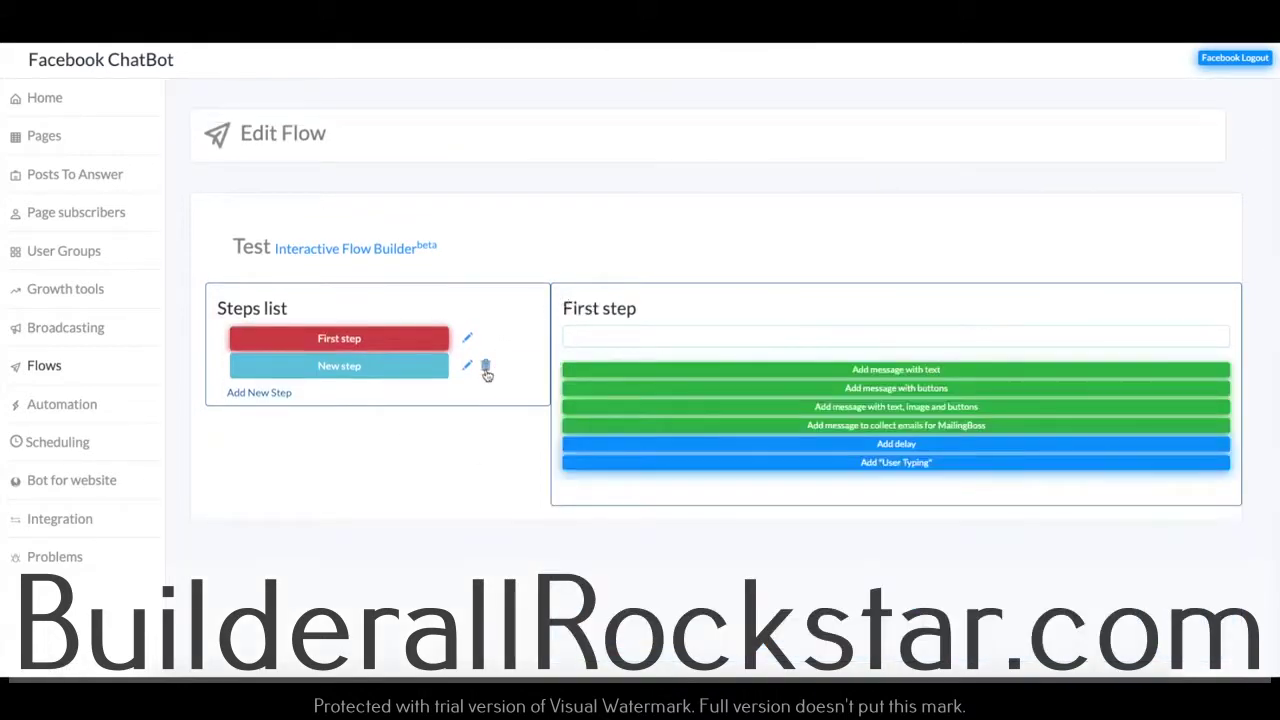
left_click(485, 365)
left_click(753, 97)
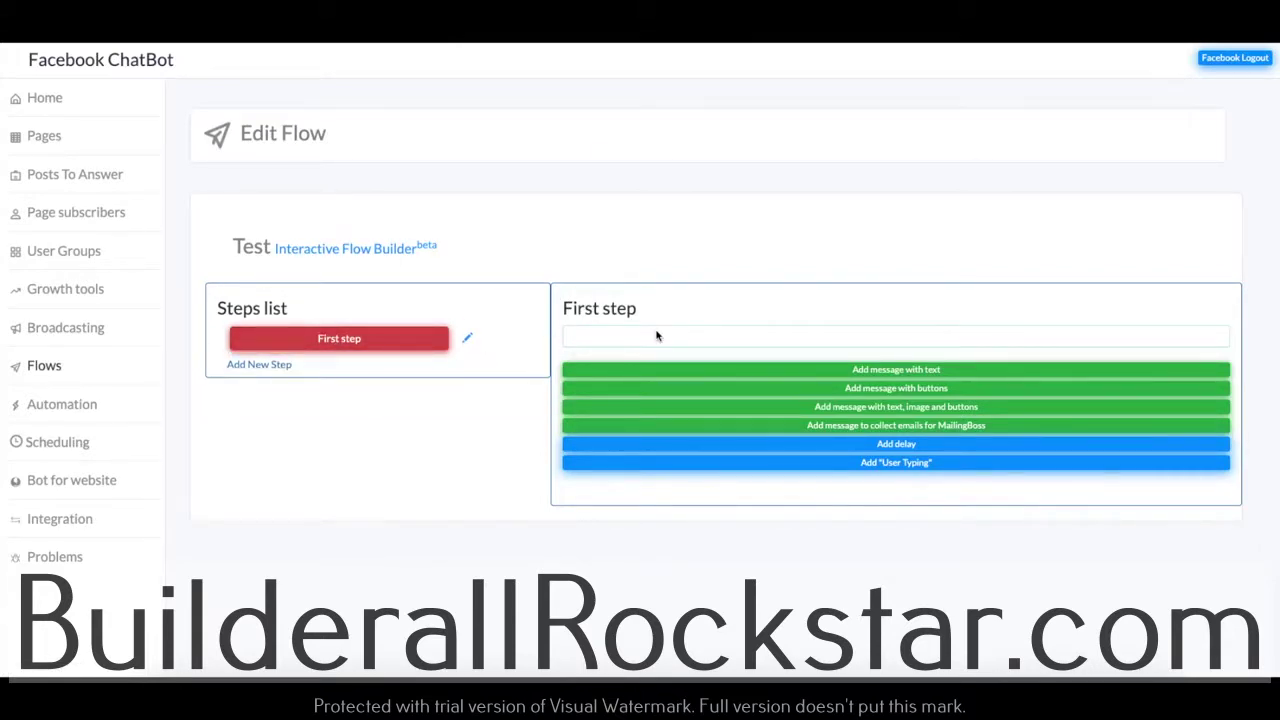
Add a text message to the first step reading "Hello {first_name} {last_name}, how are you?" using the personalization fields, and save it.
left_click(909, 370)
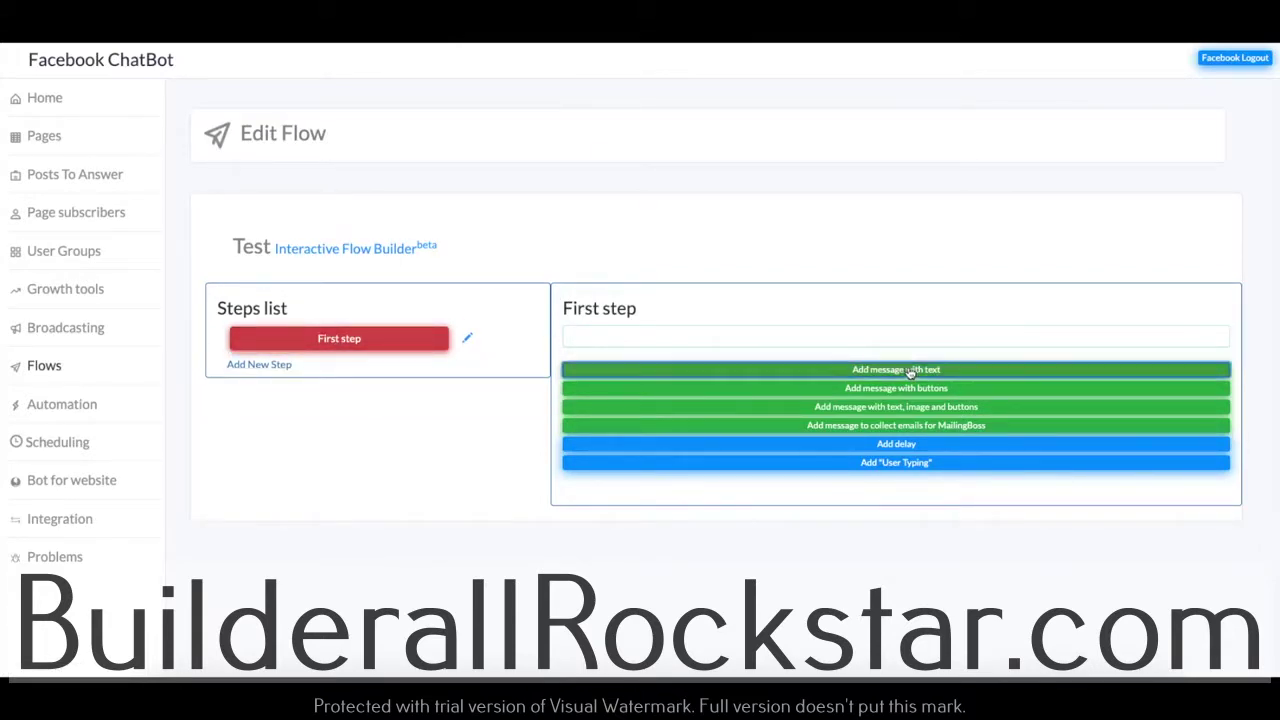
left_click(726, 442)
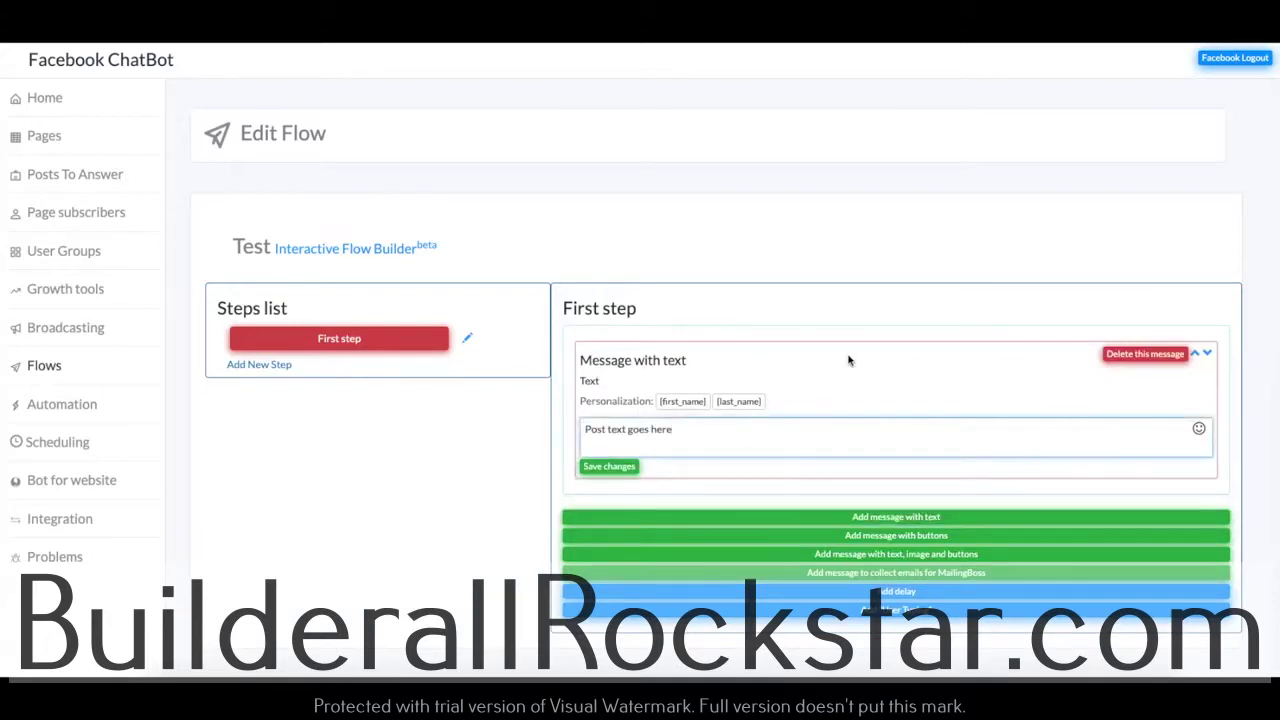
left_click(682, 401)
left_click_drag(668, 428, 558, 428)
type("Hello")
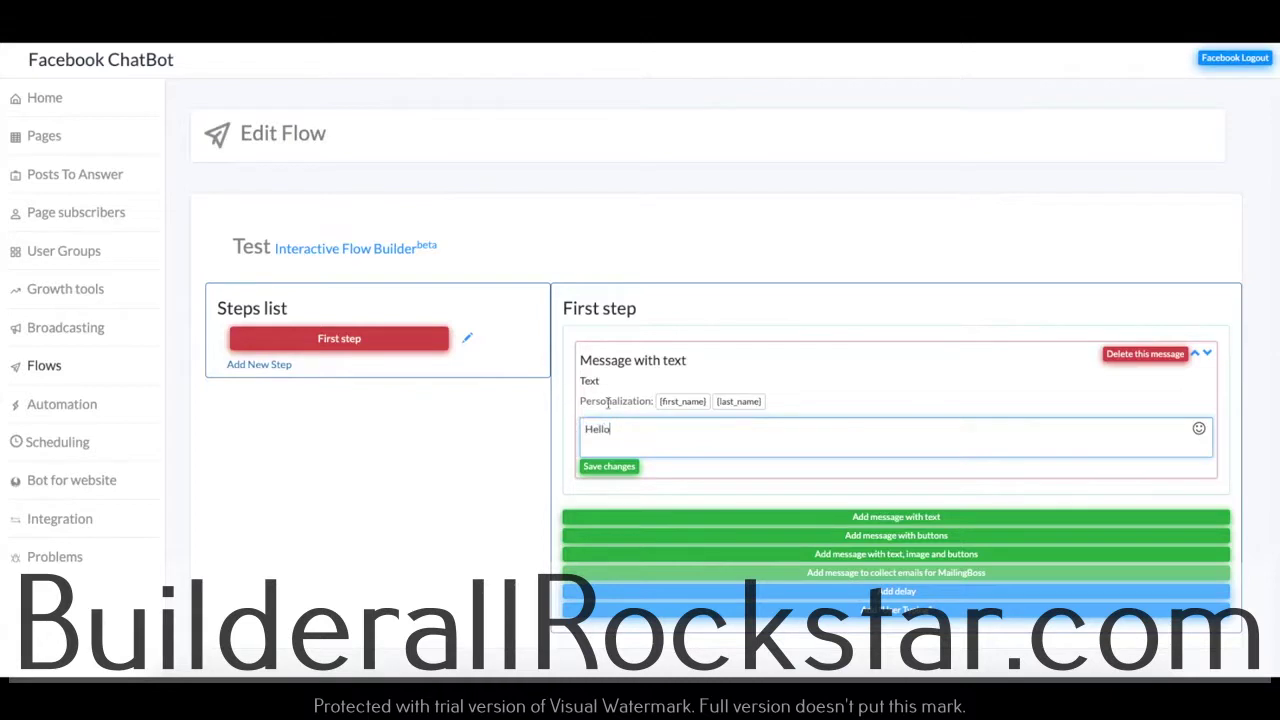
left_click(682, 401)
left_click(682, 401)
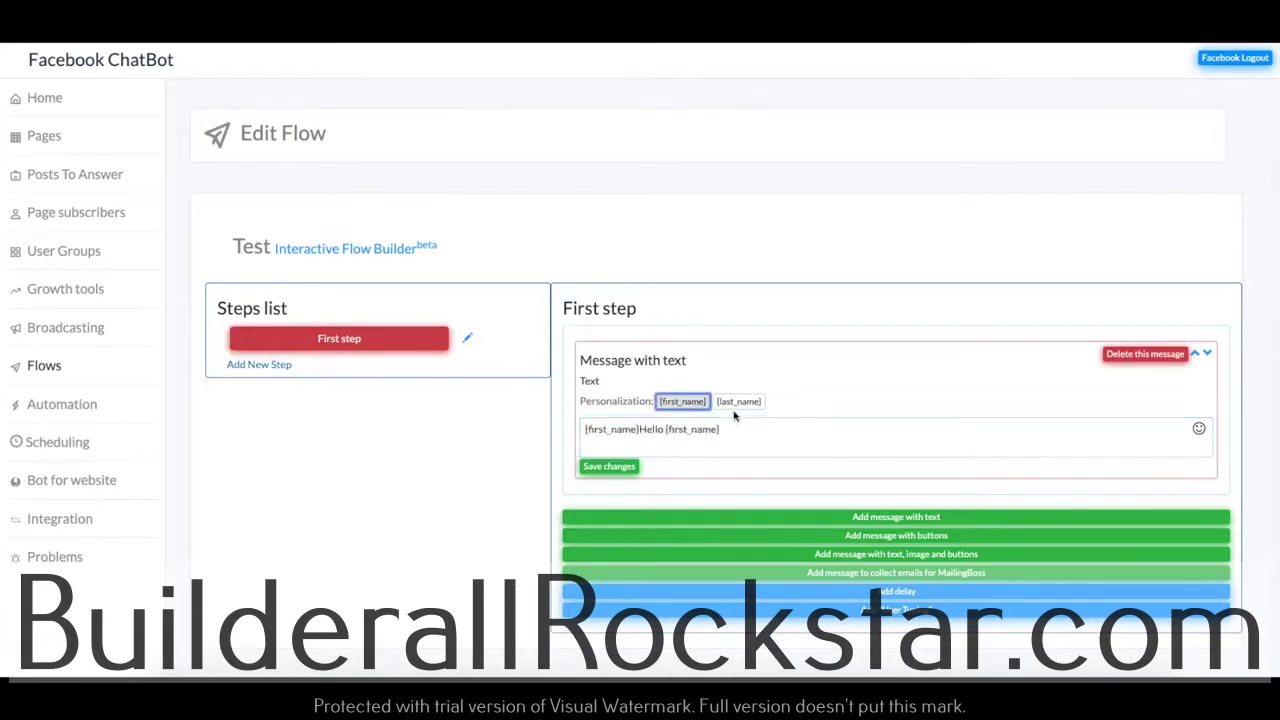
left_click_drag(640, 433, 500, 434)
key("BackSpace")
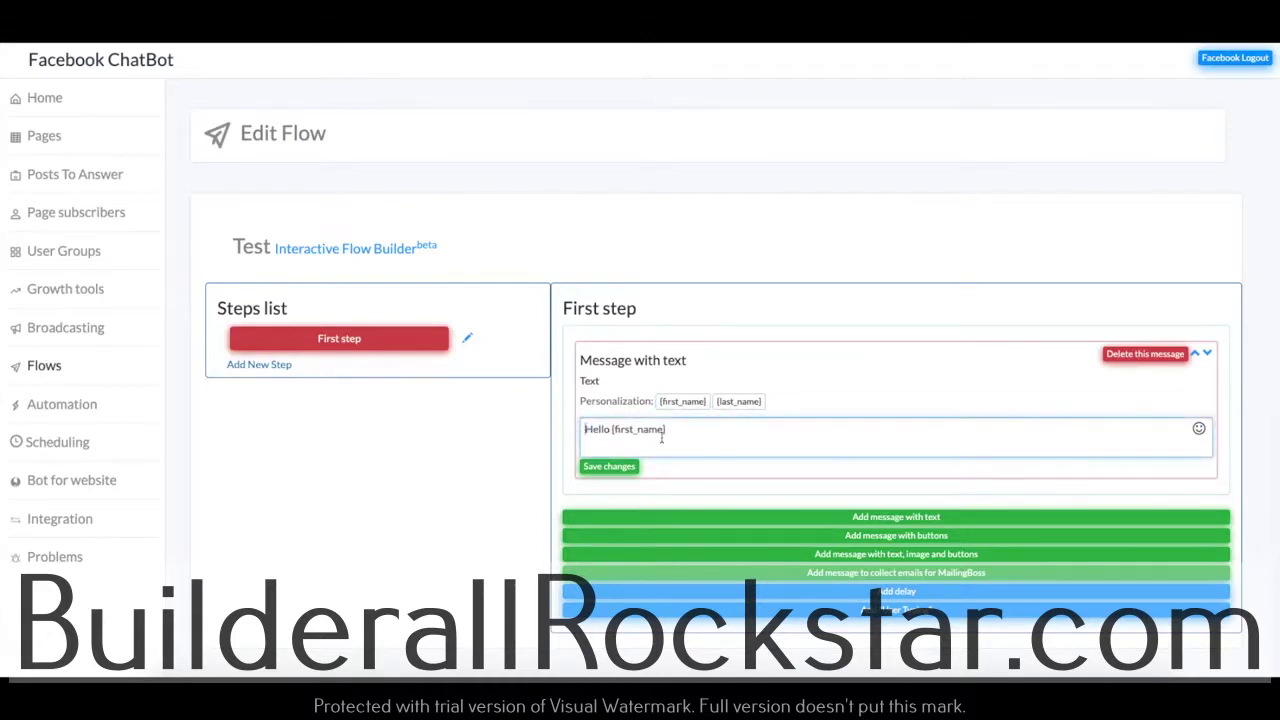
left_click(738, 401)
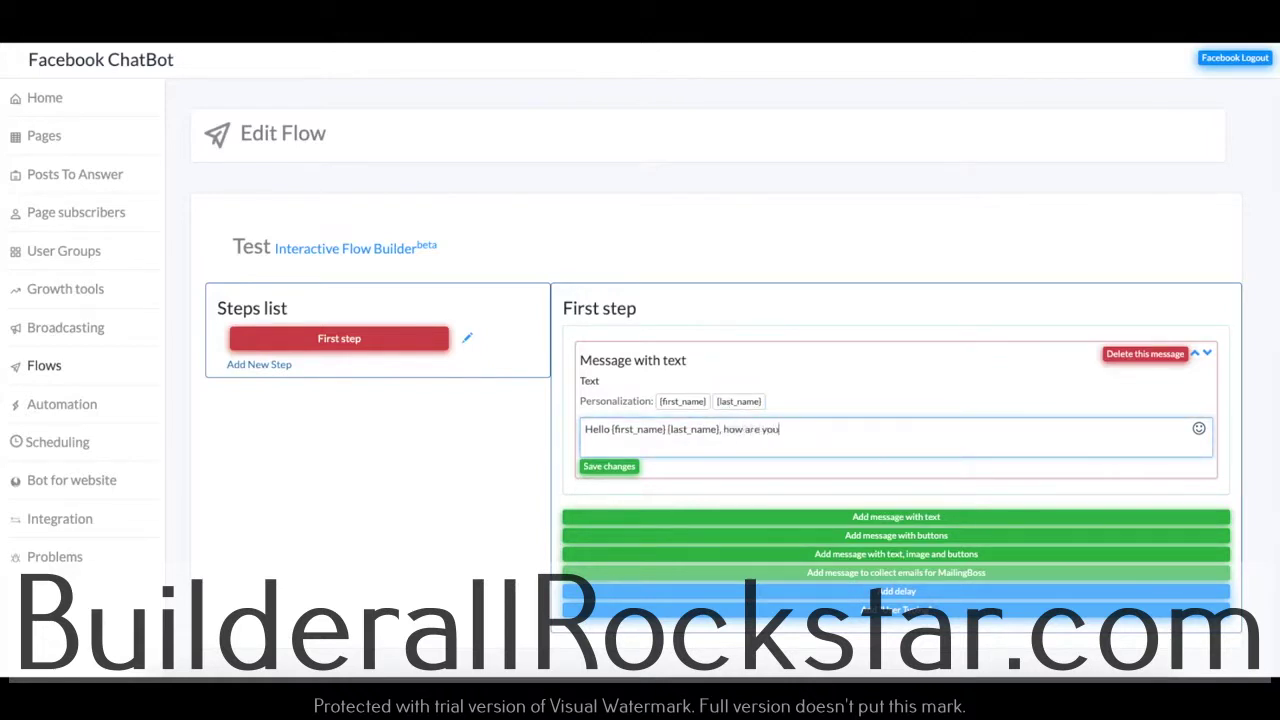
left_click(602, 466)
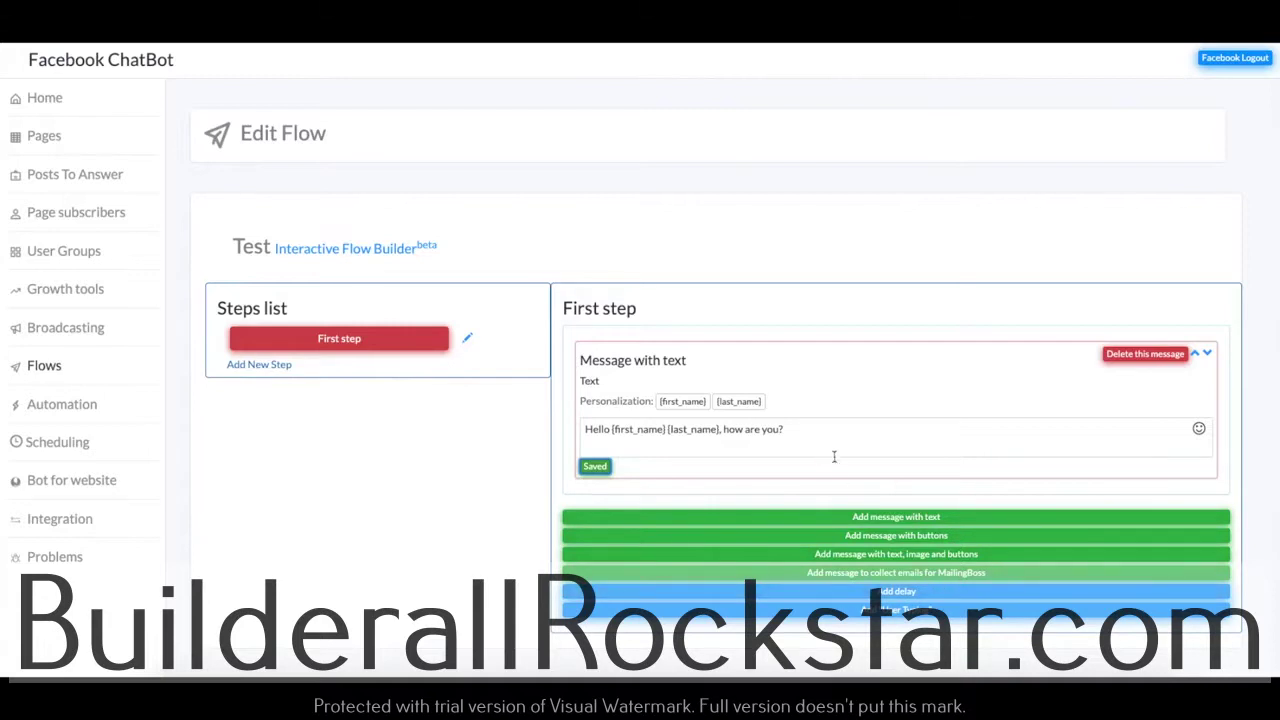
Add a message to collect emails for MailingBoss and go through its question, success, fail and stop texts and the stop word.
left_click(922, 580)
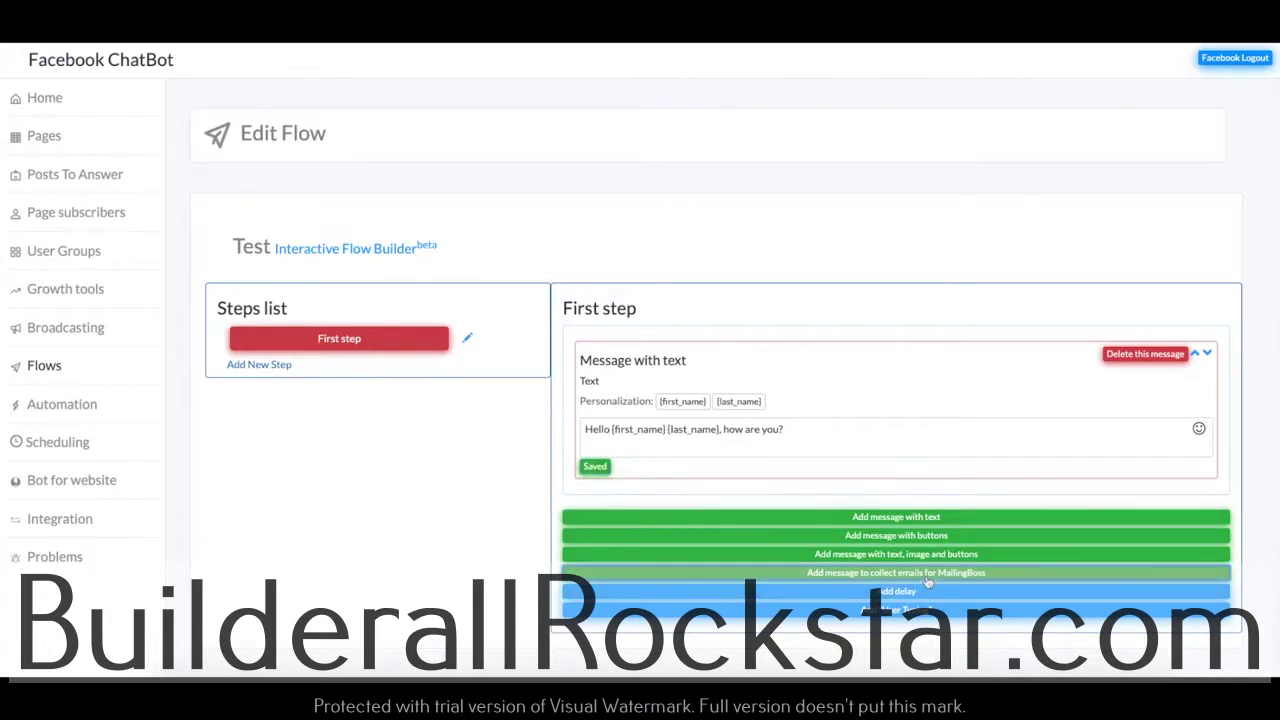
scroll(760, 497, "down", 1)
scroll(758, 497, "down", 2)
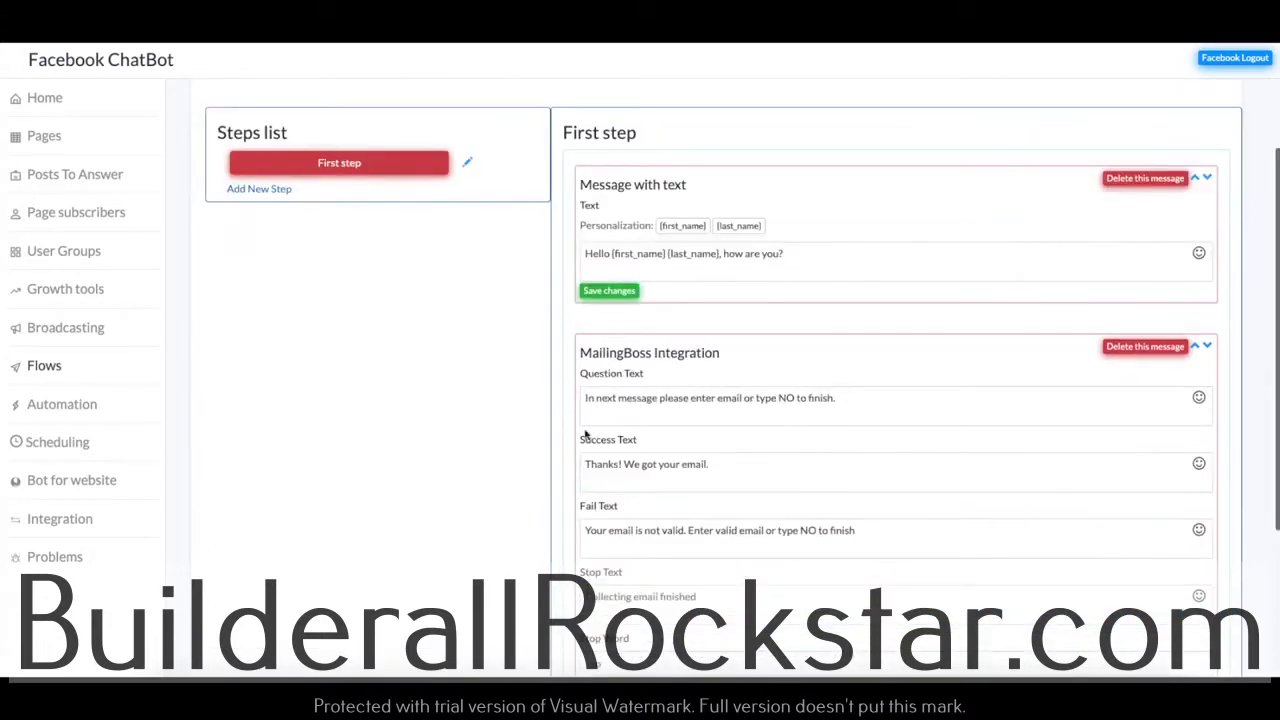
left_click(647, 337)
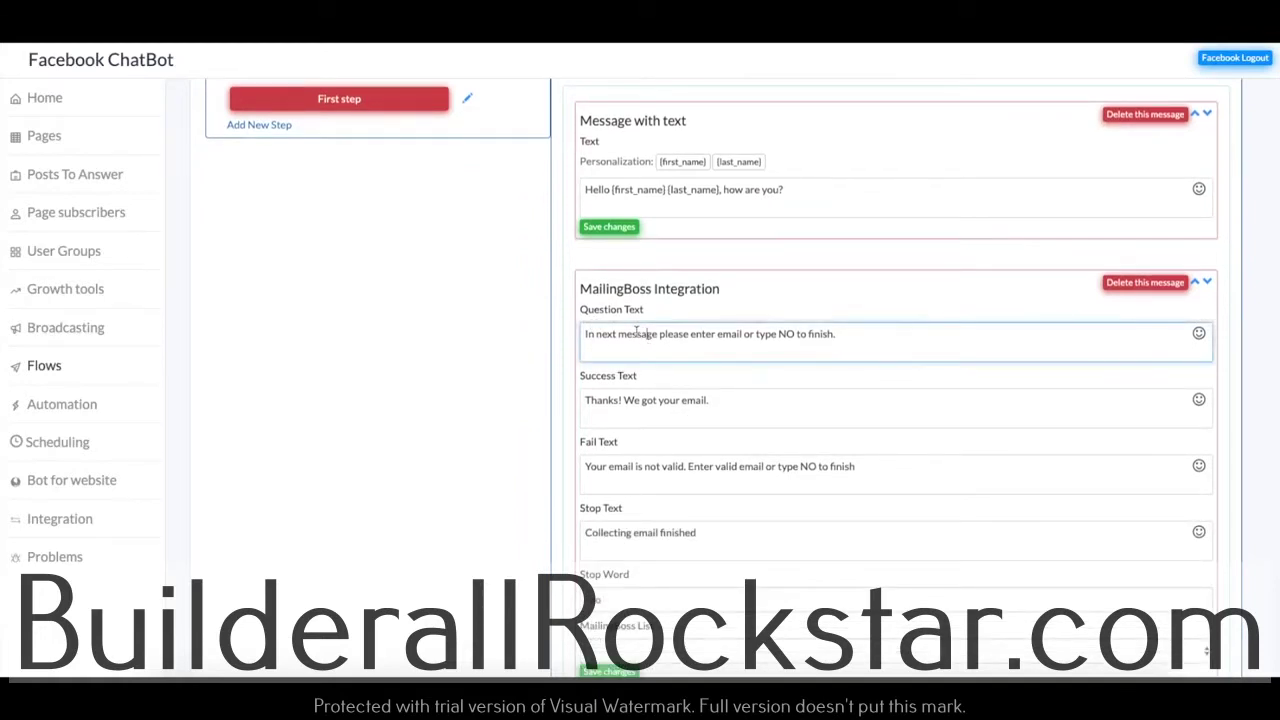
left_click_drag(895, 337, 523, 335)
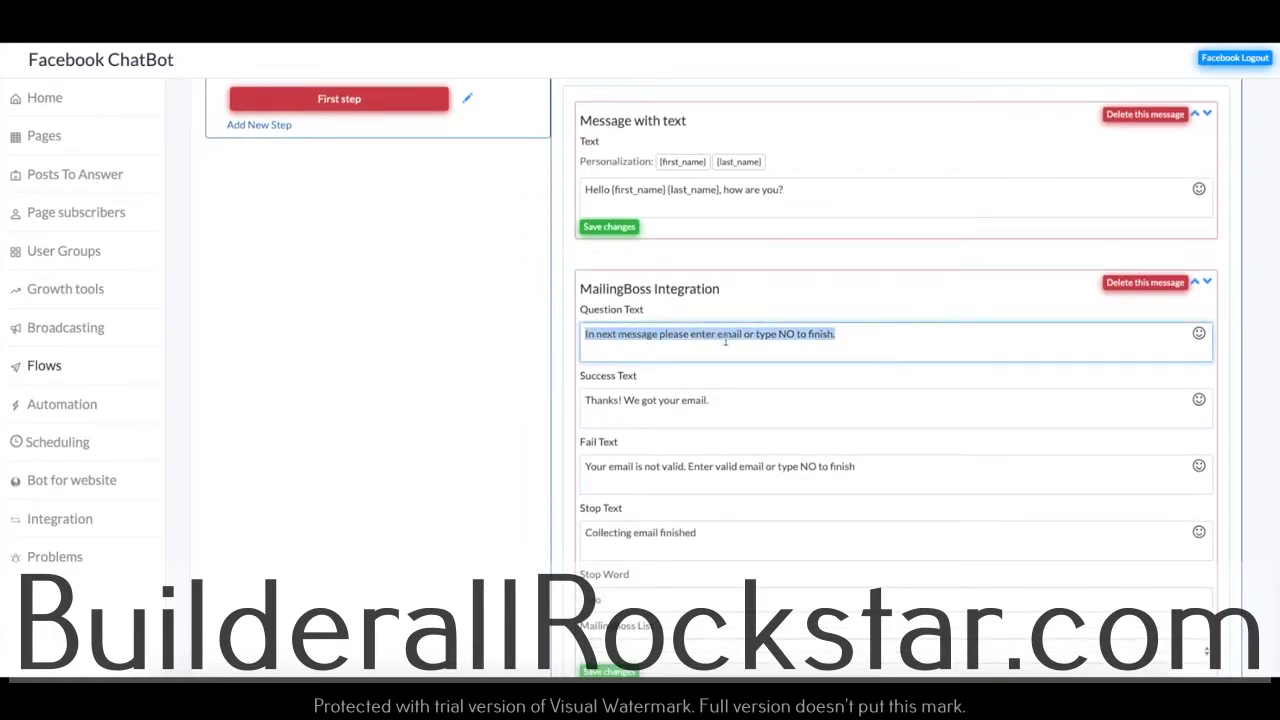
left_click(712, 409)
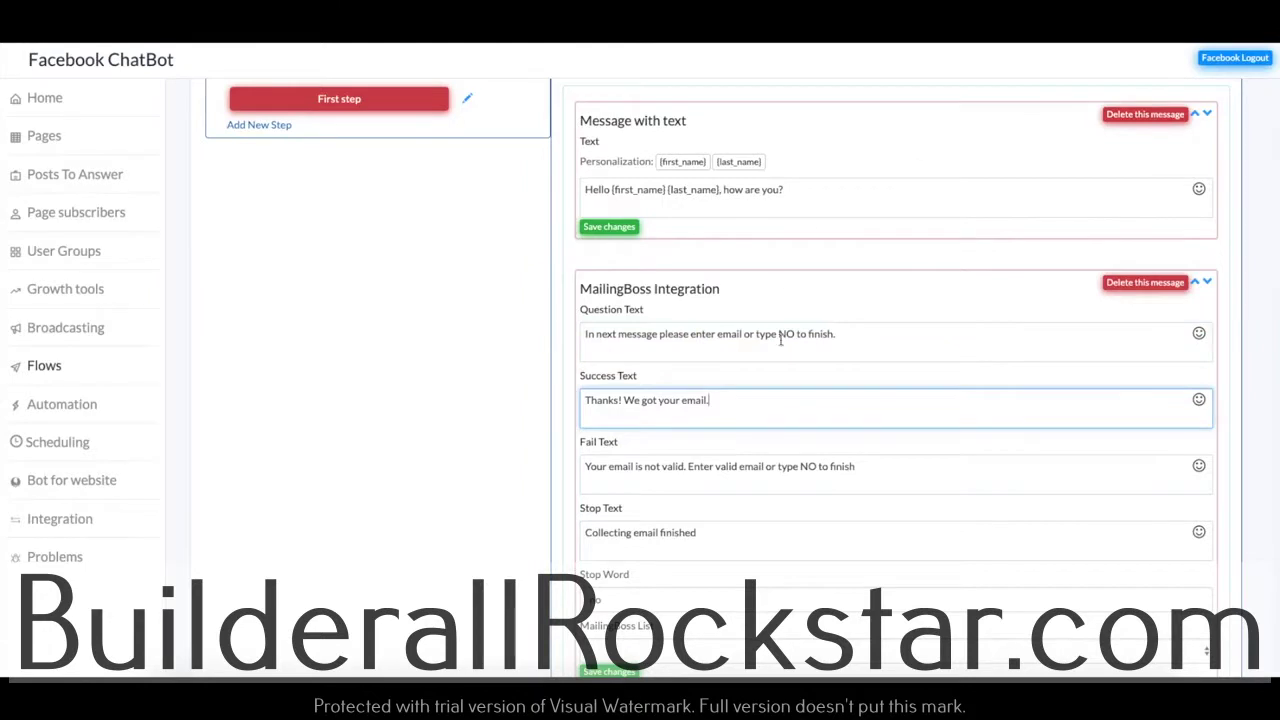
left_click(742, 480)
left_click(740, 529)
scroll(725, 579, "down", 1)
left_click(722, 572)
Choose "Survey" as the MailingBoss list for the email collection message and save the changes.
left_click(754, 622)
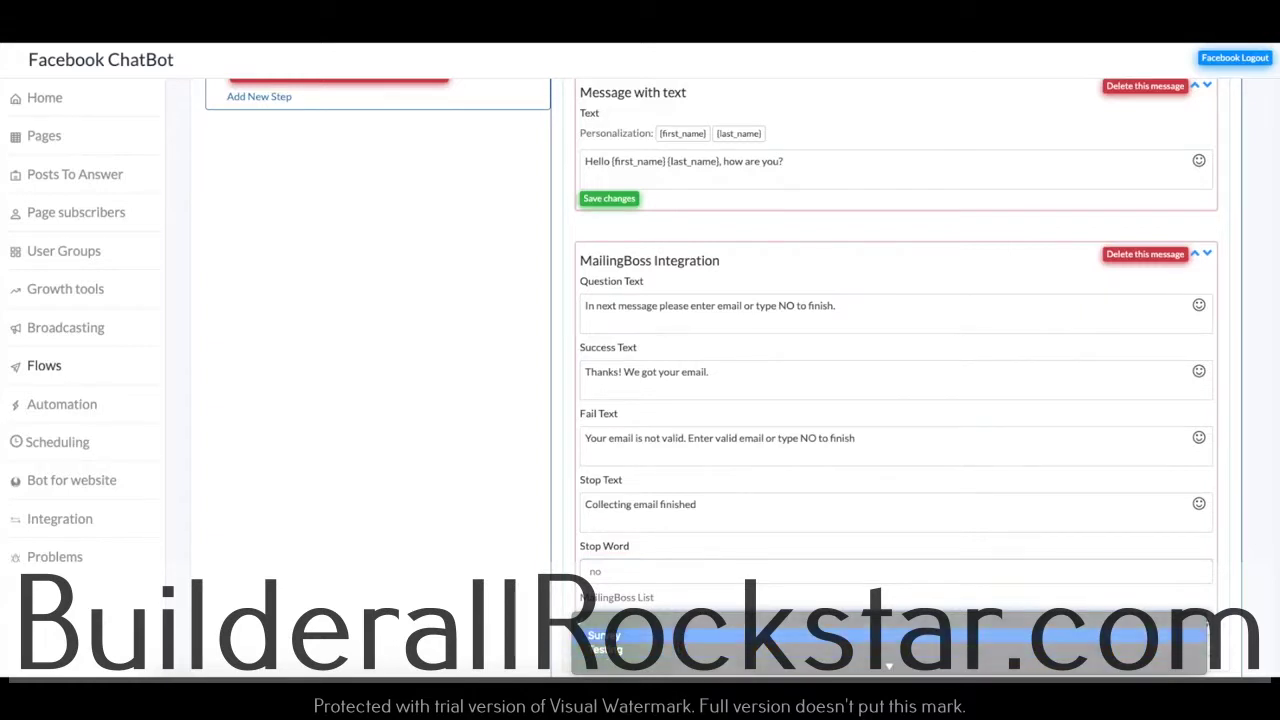
left_click(664, 636)
scroll(694, 564, "down", 3)
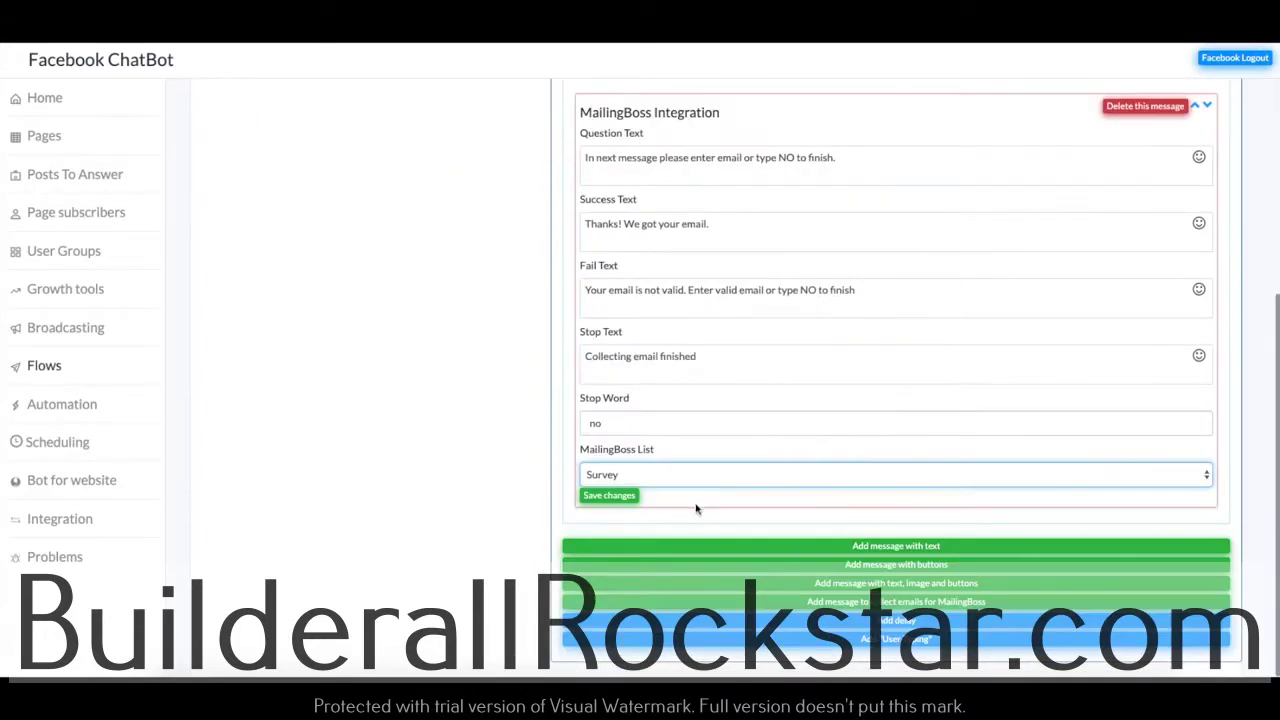
left_click(632, 495)
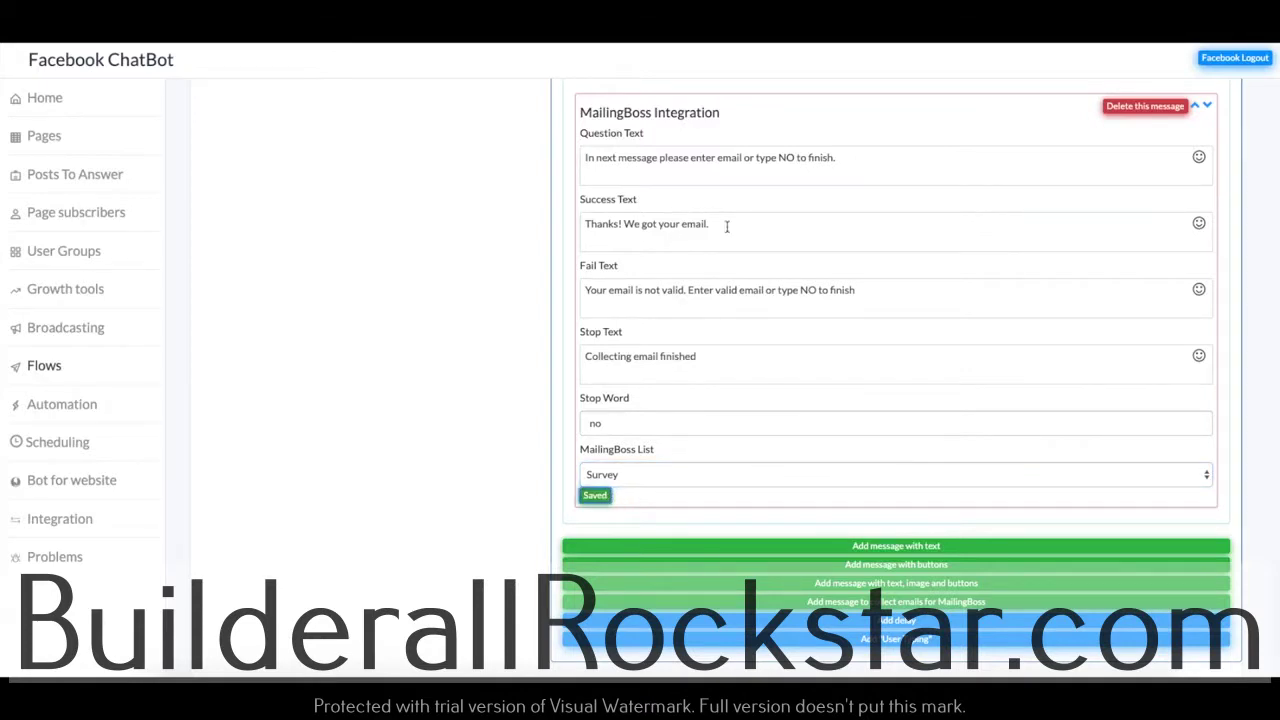
Add a message with buttons below the MailingBoss message and enter the text "Click below to get a free trial.".
scroll(727, 226, "up", 5)
scroll(720, 250, "down", 5)
left_click(760, 564)
scroll(725, 512, "down", 3)
left_click(722, 392)
key("ctrl+a")
type("C")
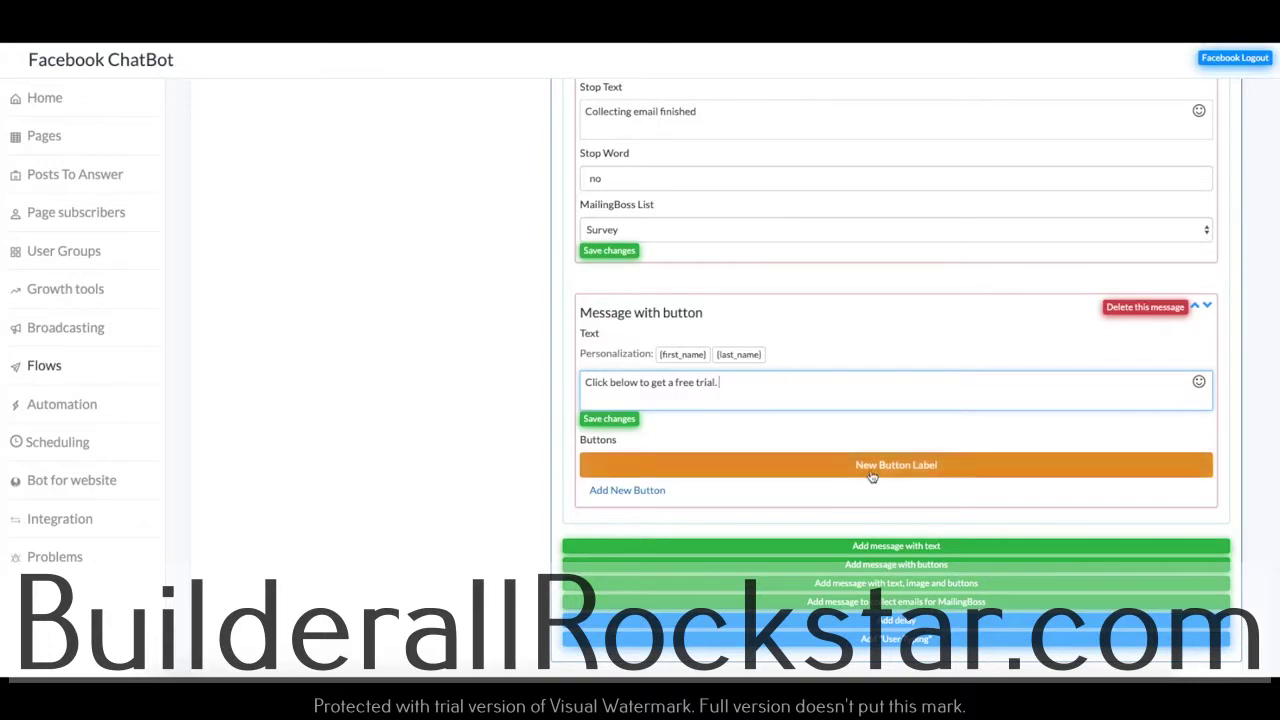
left_click(903, 470)
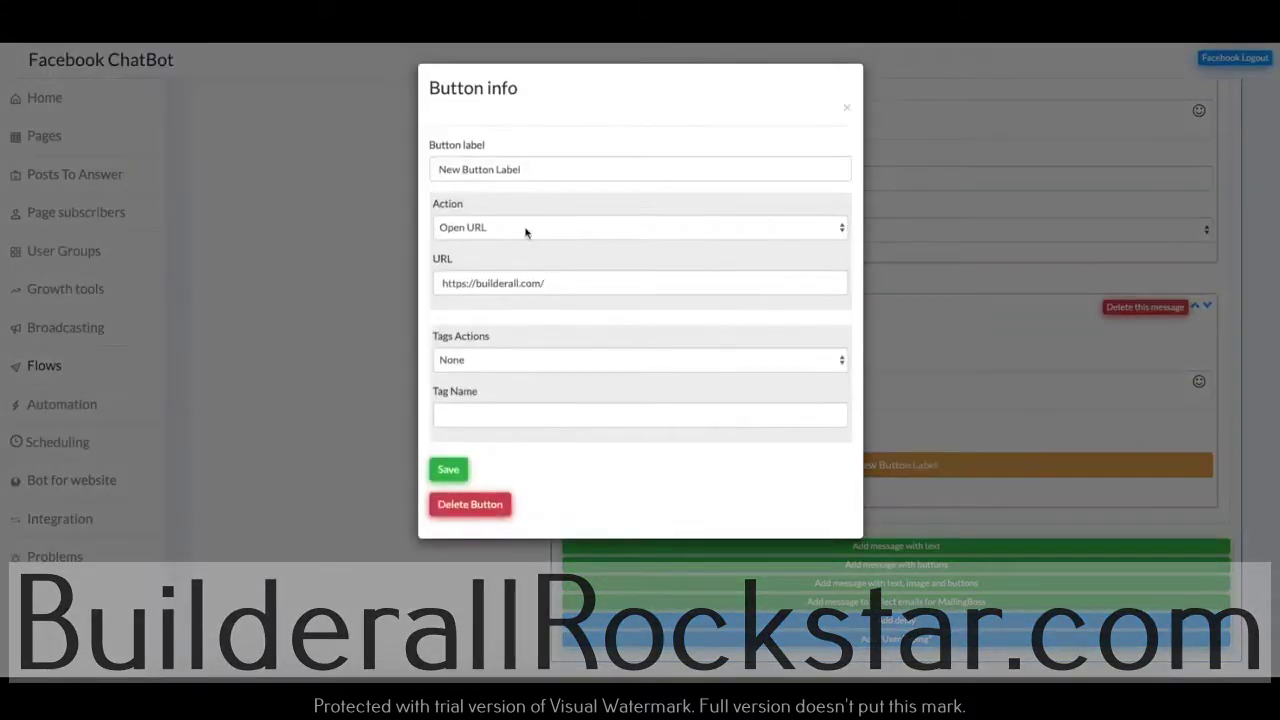
left_click(580, 228)
left_click(507, 218)
left_click_drag(529, 169, 338, 174)
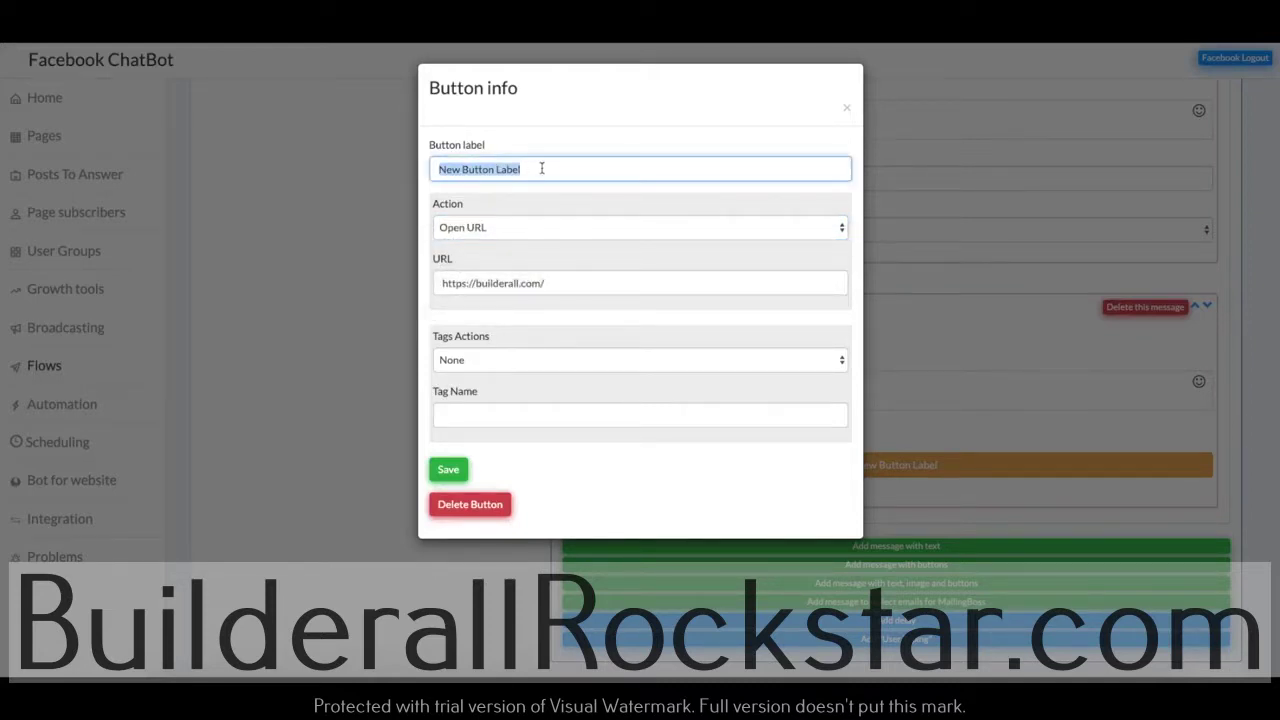
type("Free Trial")
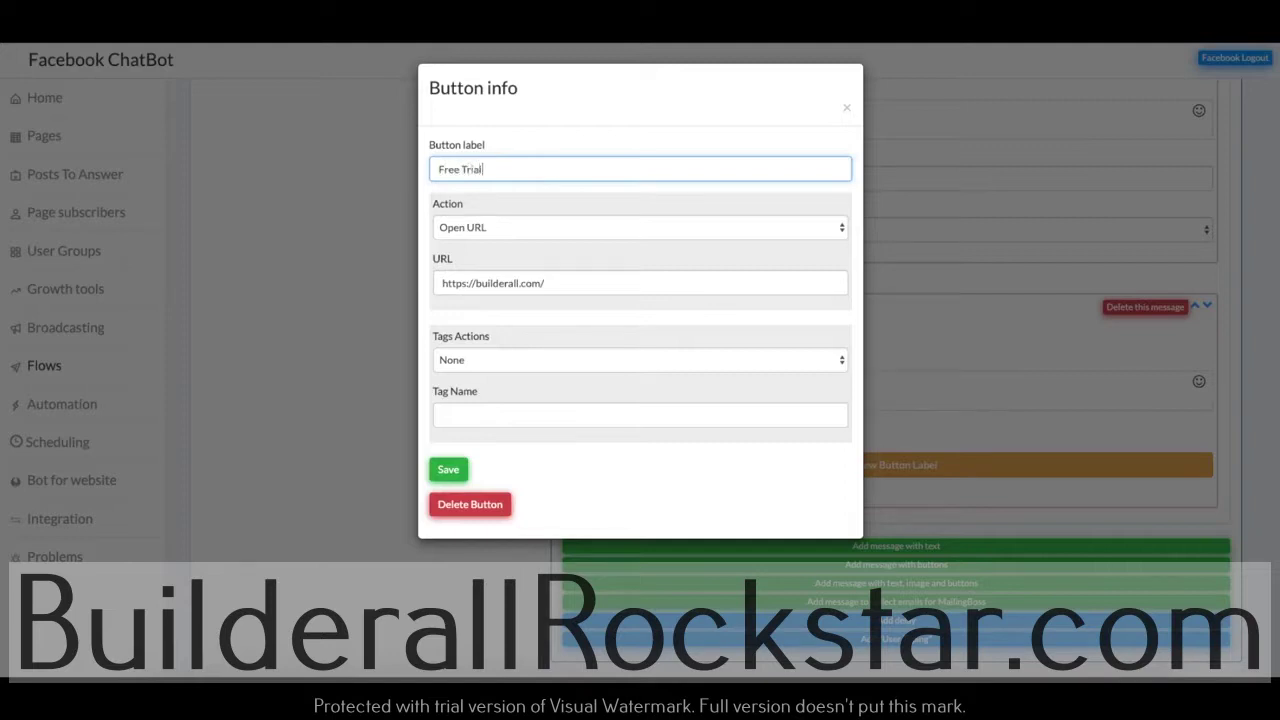
left_click_drag(545, 283, 439, 284)
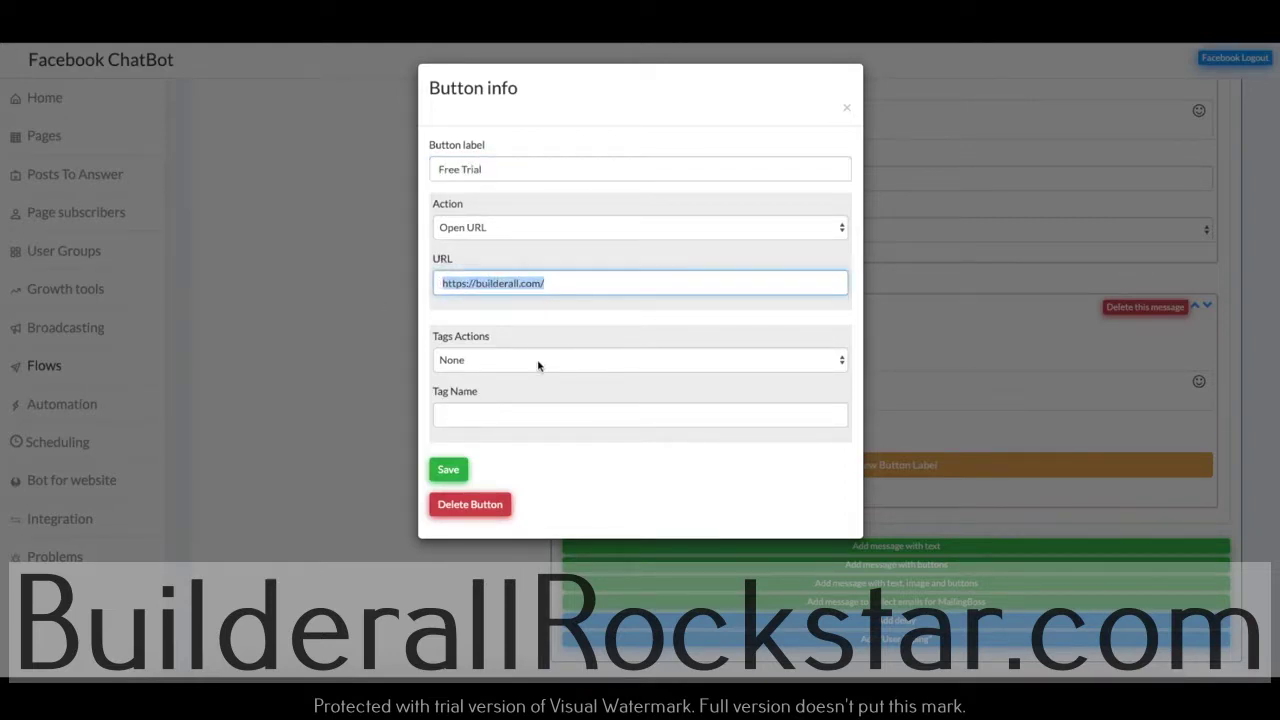
left_click(553, 449)
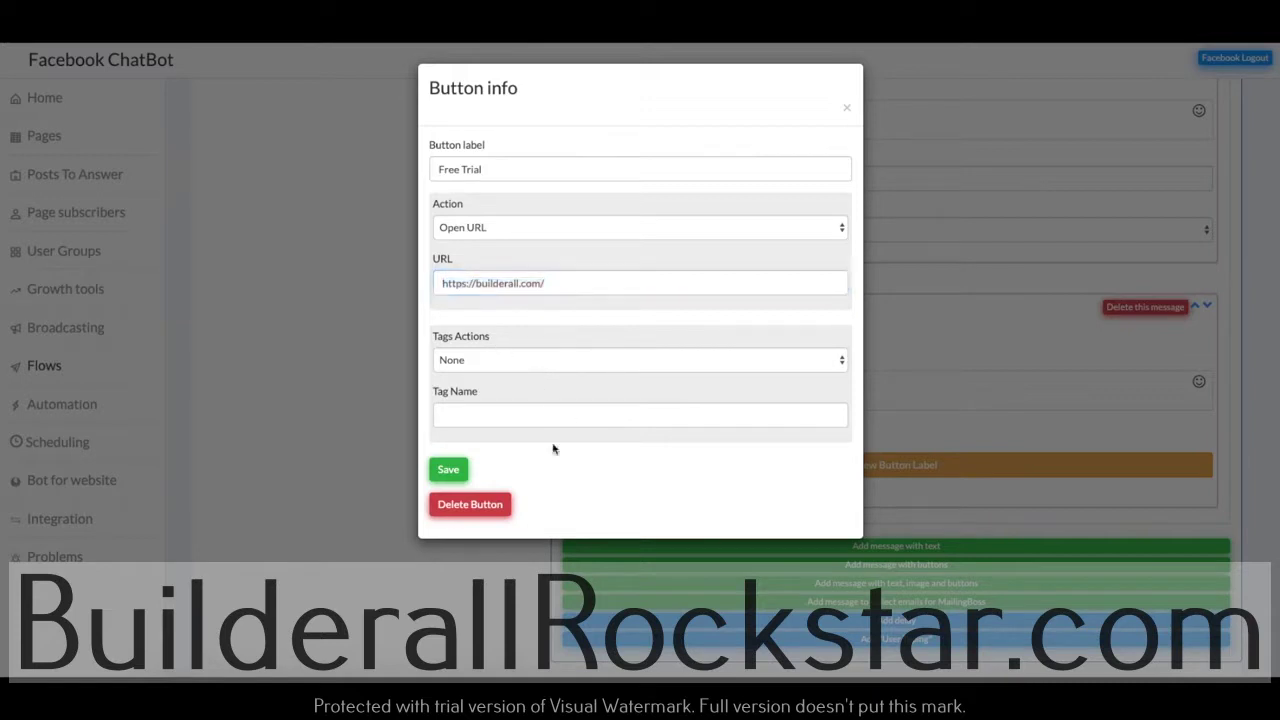
Try the Add and Remove tag actions for the Free Trial button, set the tag action back to None, and save the button.
left_click(470, 366)
left_click(494, 374)
left_click(491, 367)
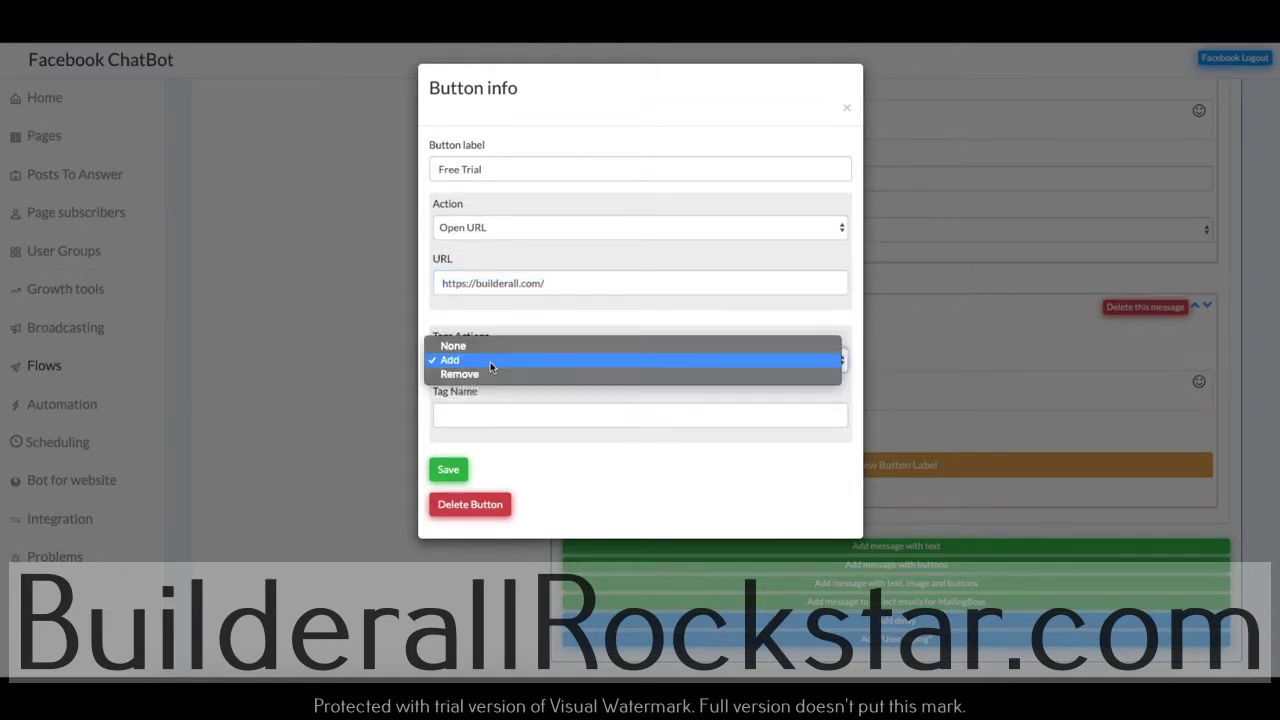
left_click(491, 374)
left_click(488, 356)
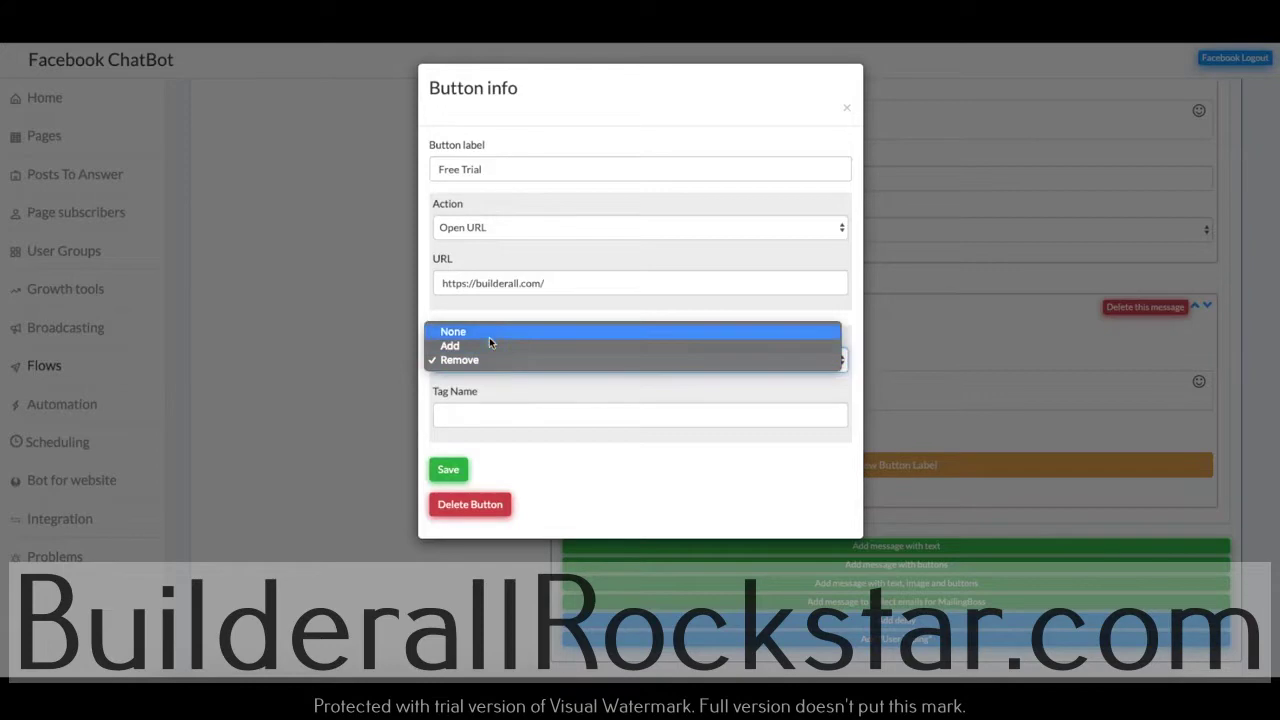
left_click(490, 331)
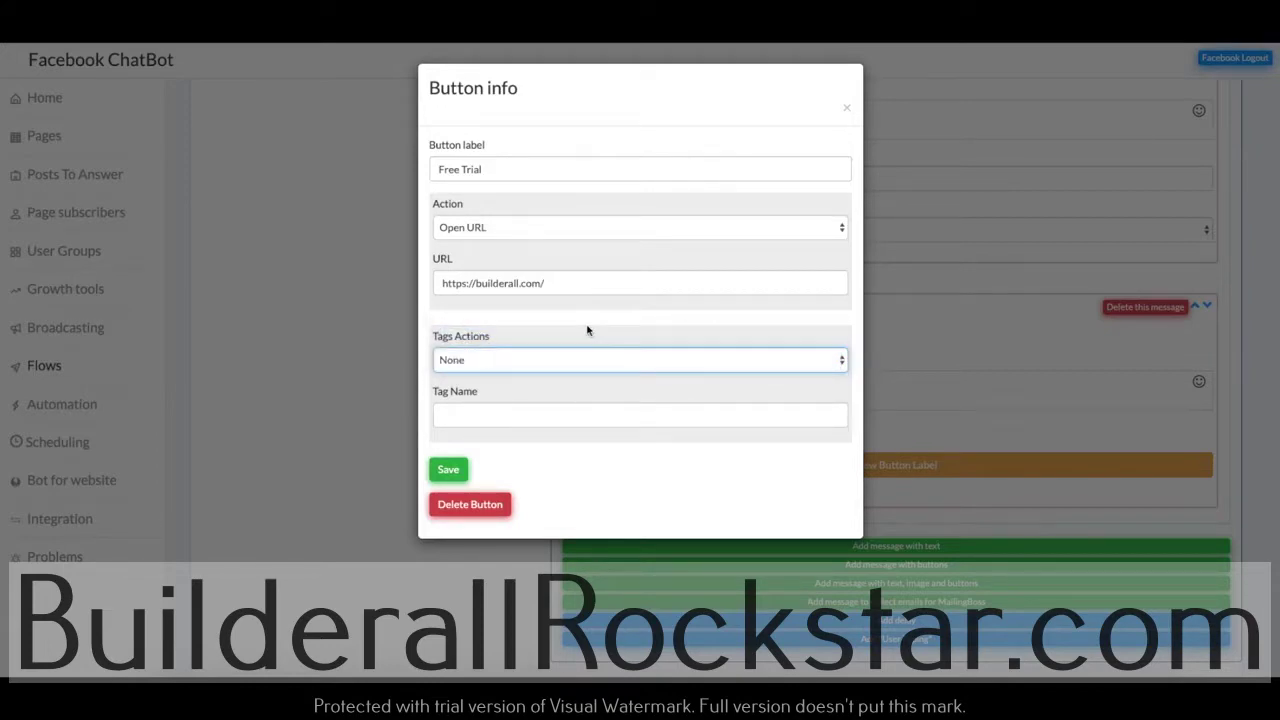
left_click(467, 470)
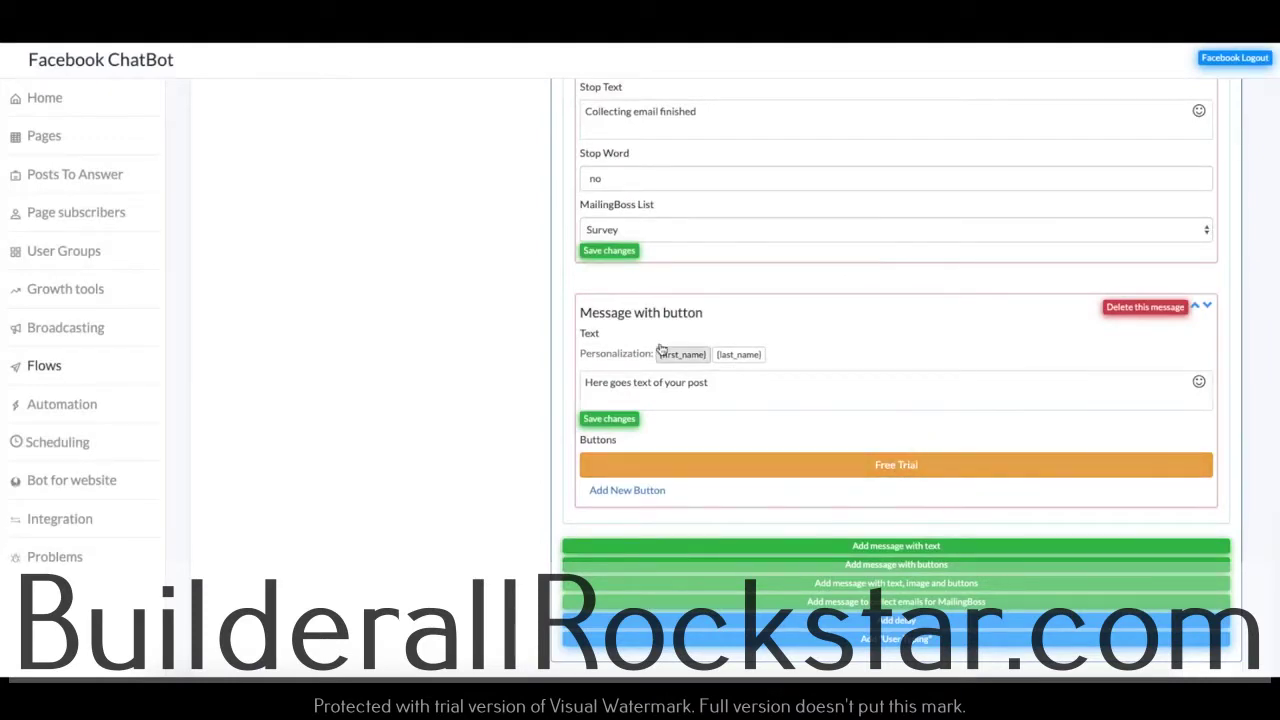
scroll(744, 334, "up", 7)
scroll(528, 538, "down", 7)
scroll(697, 259, "up", 7)
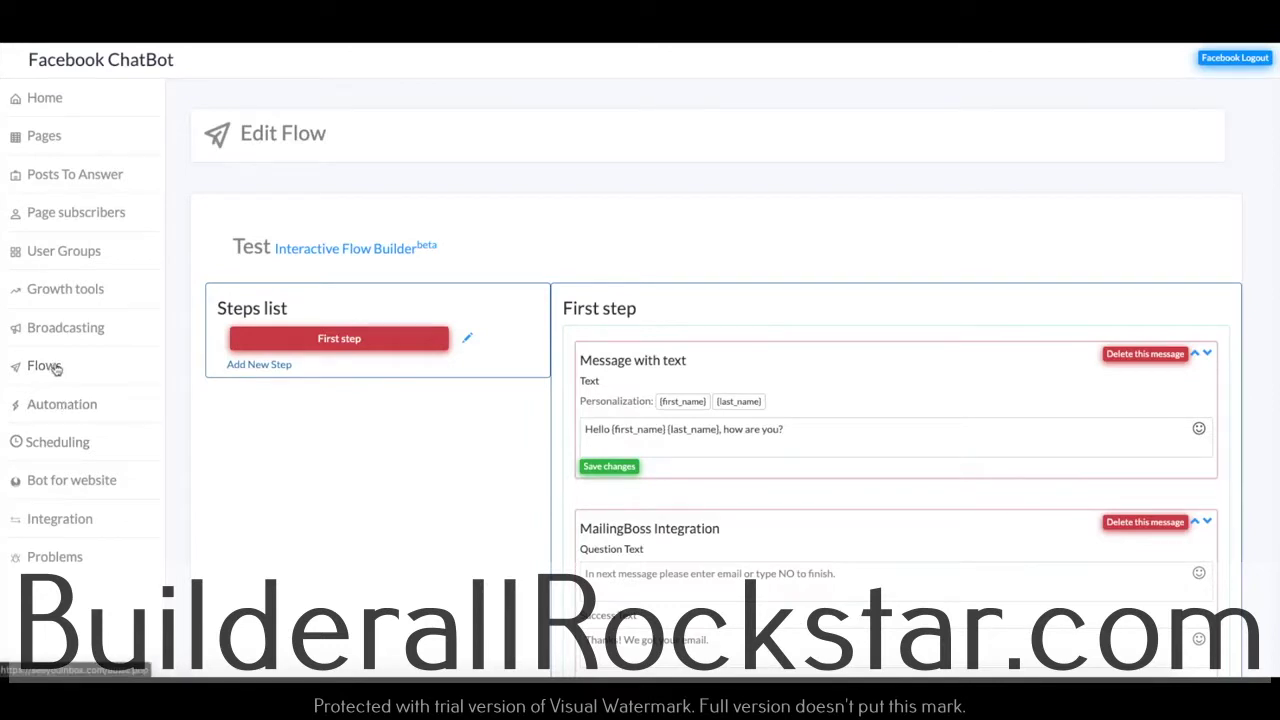
Enable the default reply automation for the page "Builderall is the Best" with the flow "Test" and save it.
left_click(78, 405)
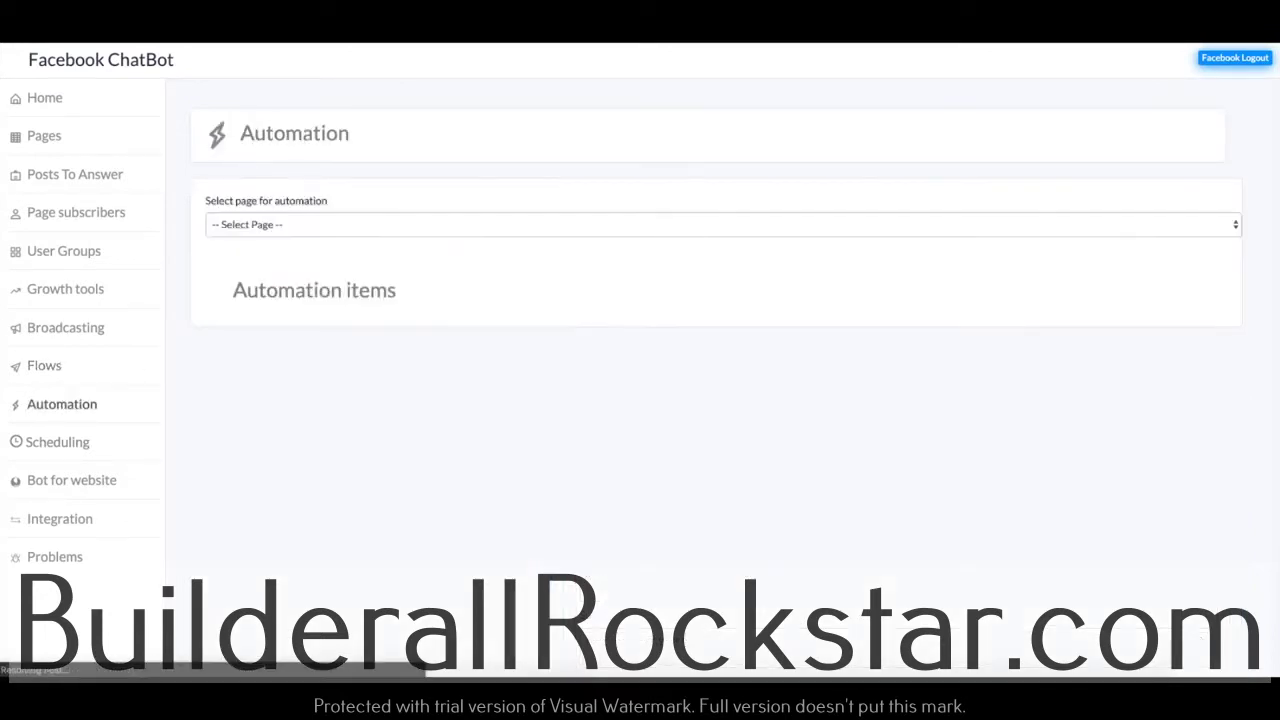
left_click(342, 220)
left_click(300, 238)
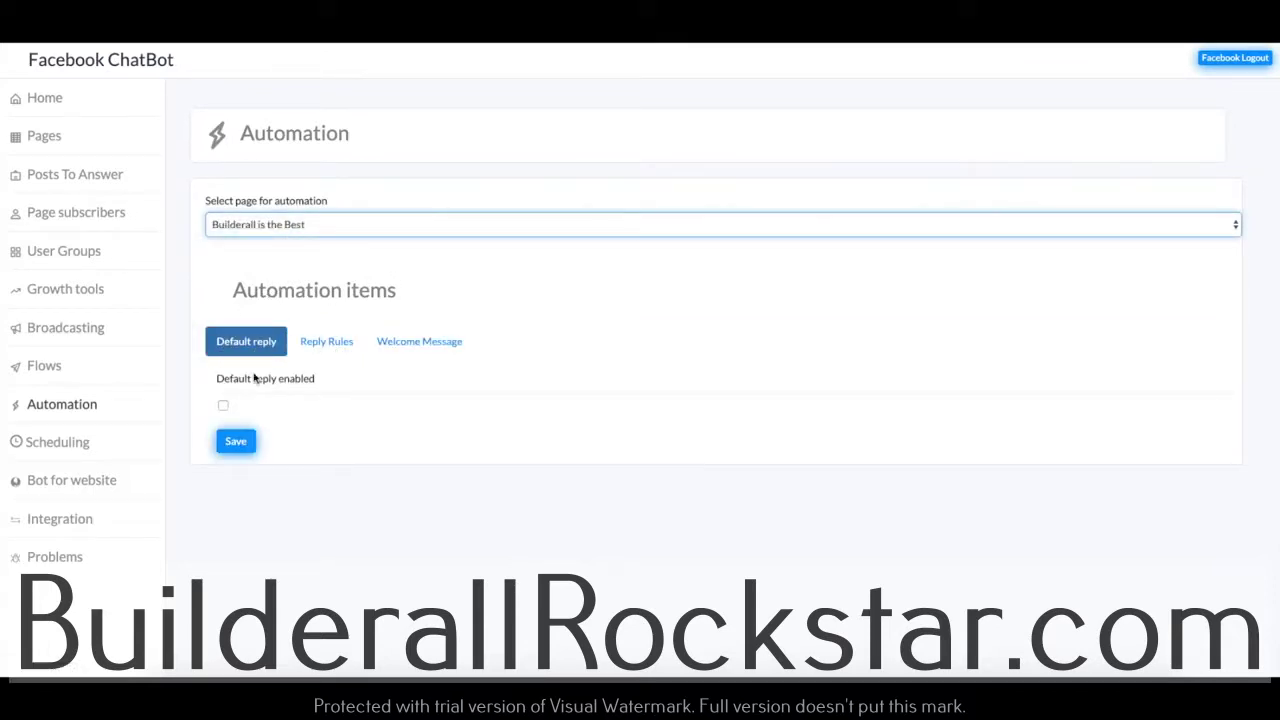
left_click(223, 405)
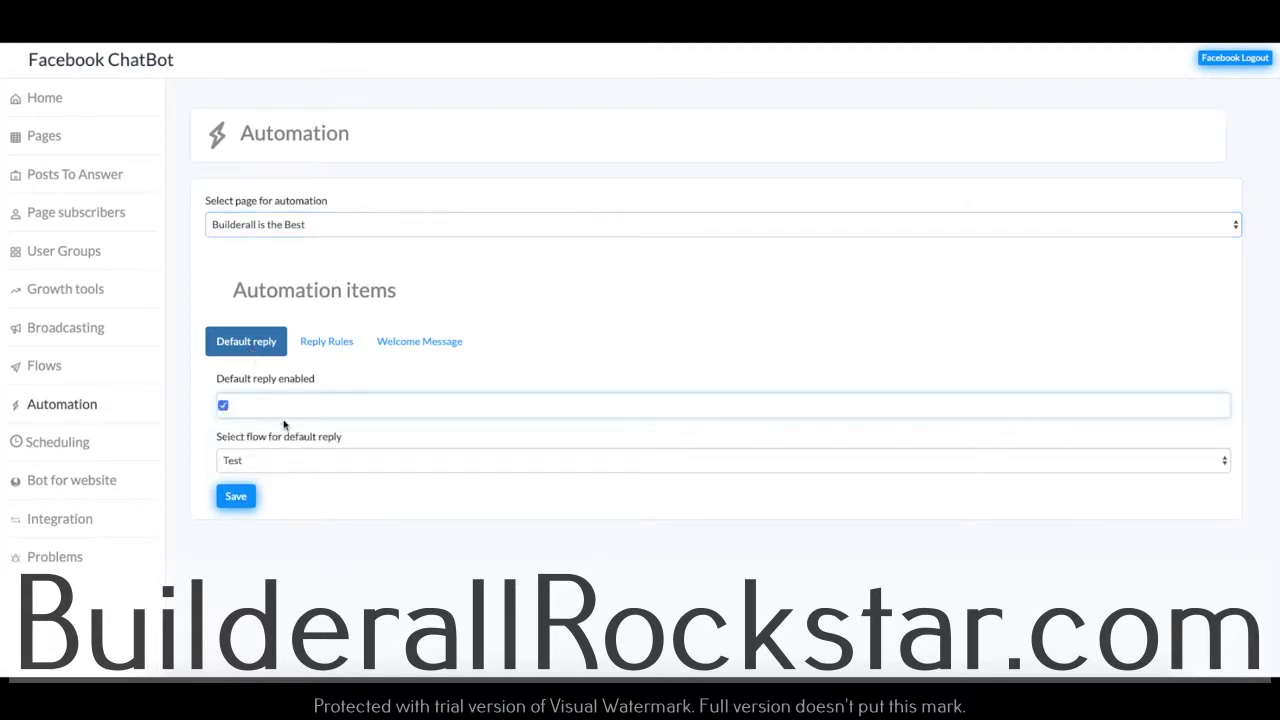
left_click(300, 466)
left_click(300, 457)
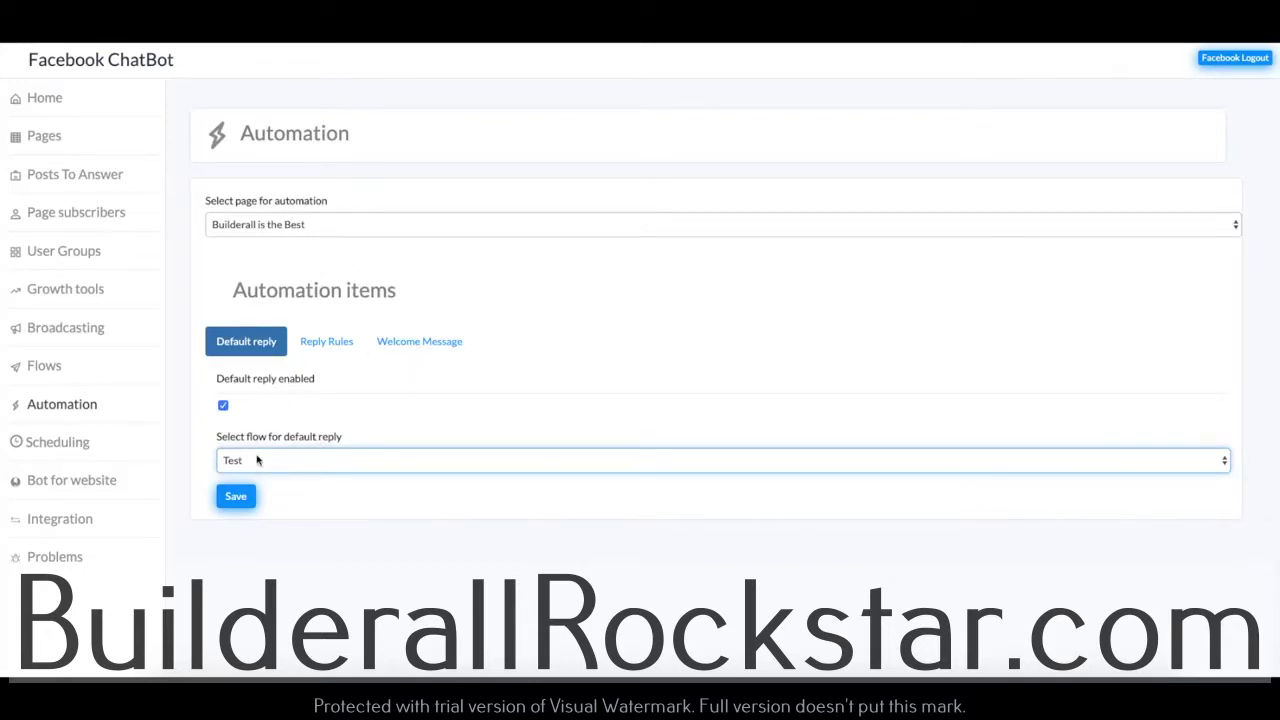
left_click(236, 496)
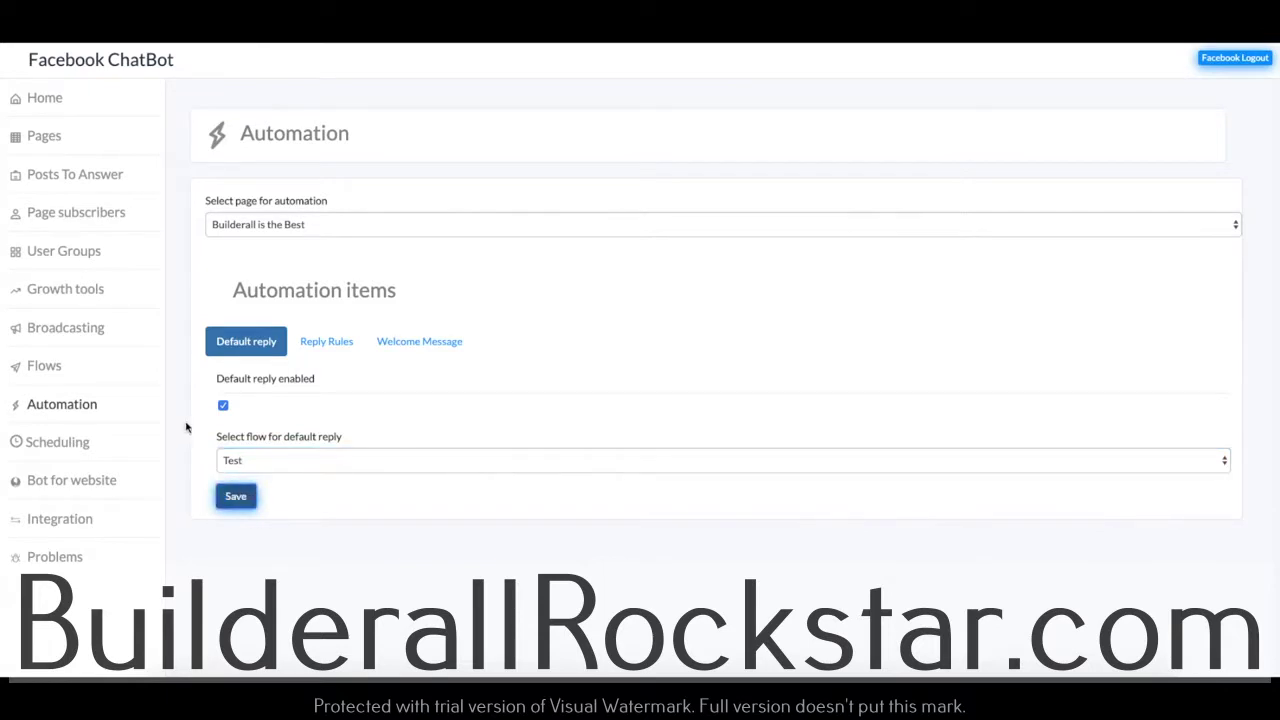
Examine the rule type, action type and tag action options of a new reply rule, discard it, and open the welcome message settings.
left_click(334, 341)
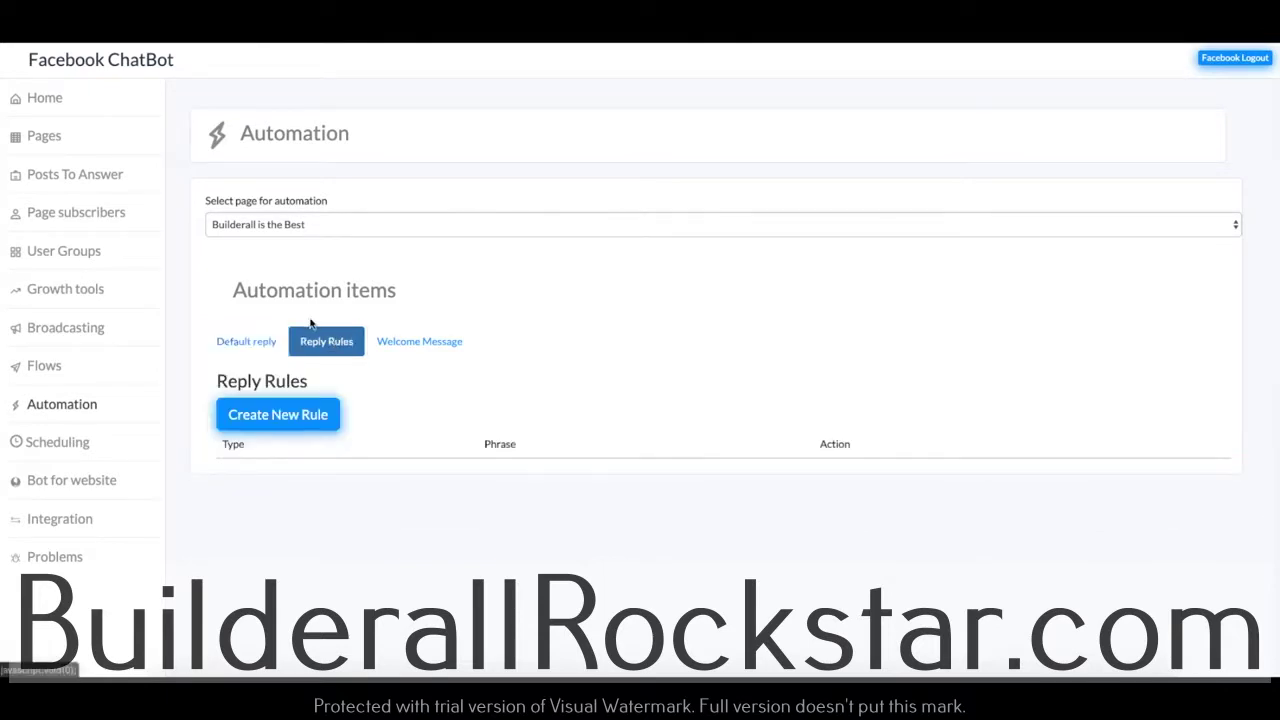
left_click(307, 420)
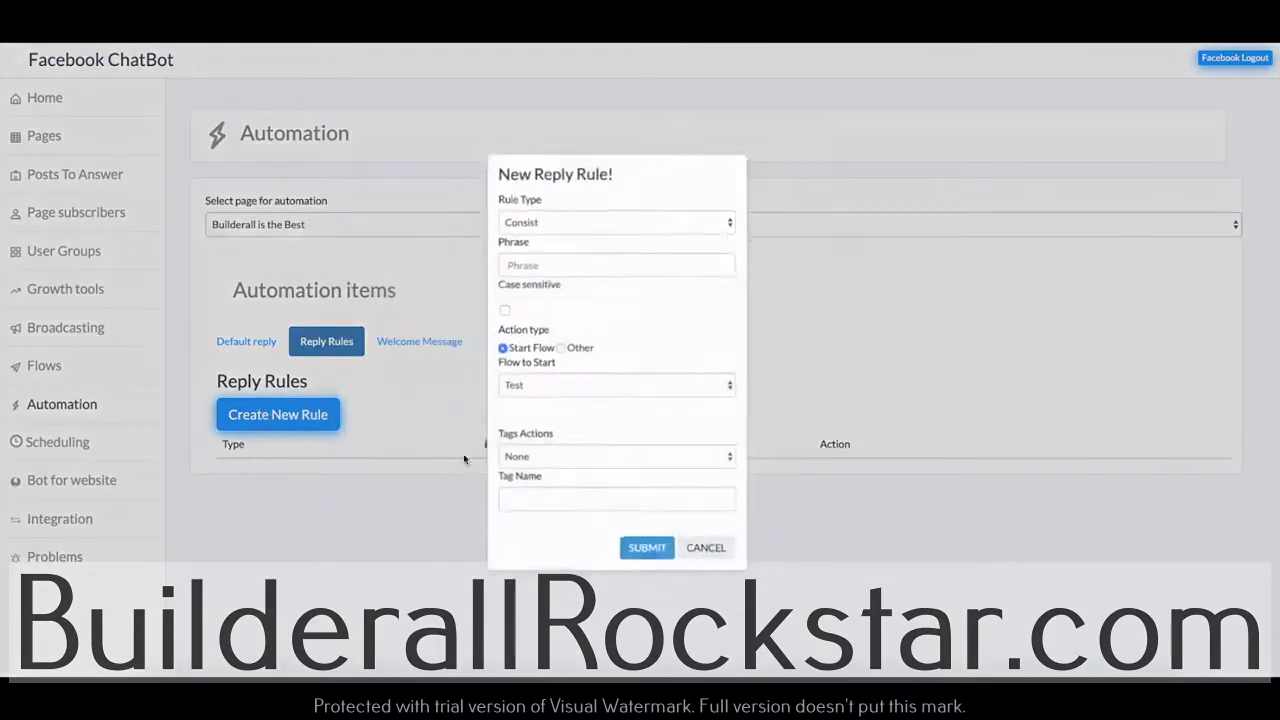
left_click(625, 215)
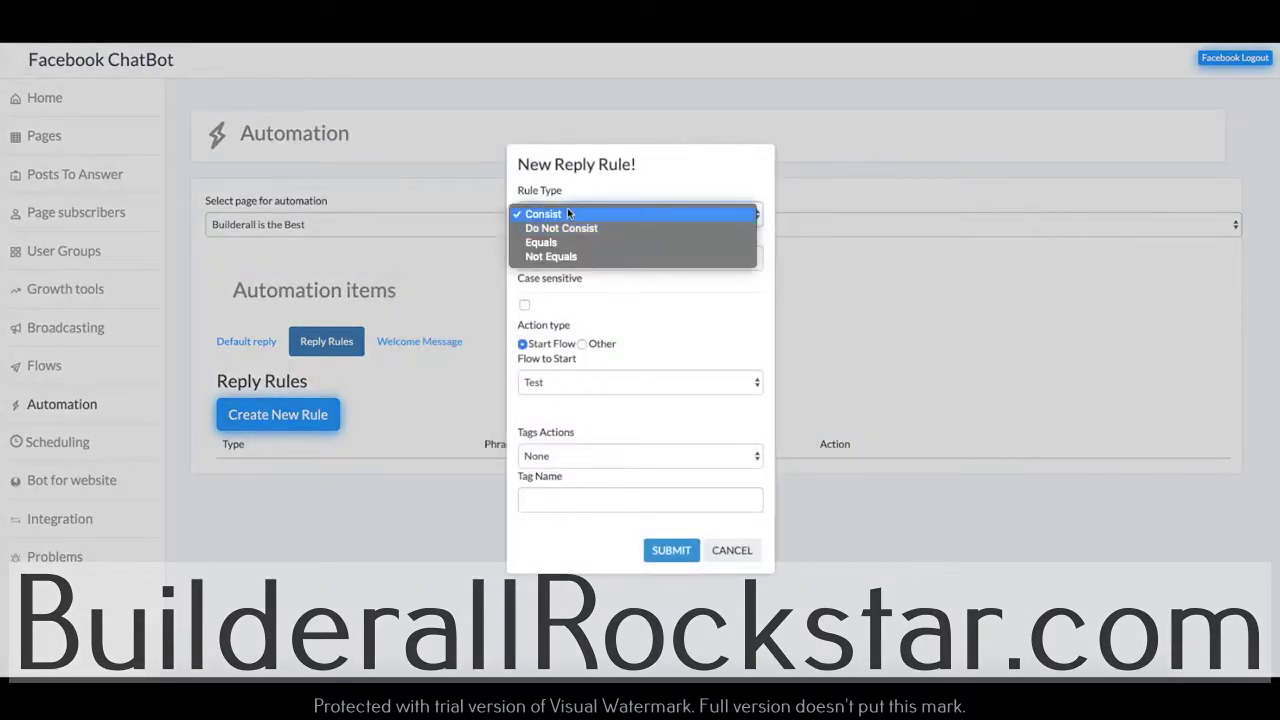
left_click(624, 215)
left_click(614, 216)
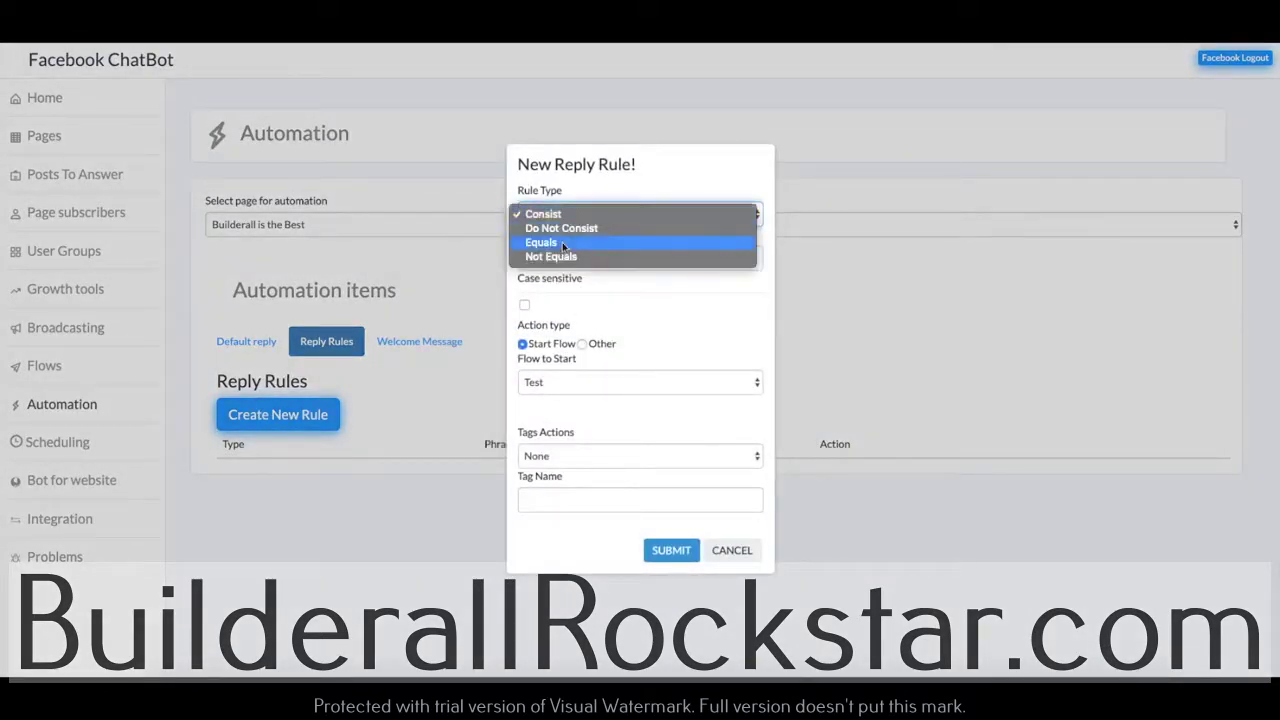
key("Escape")
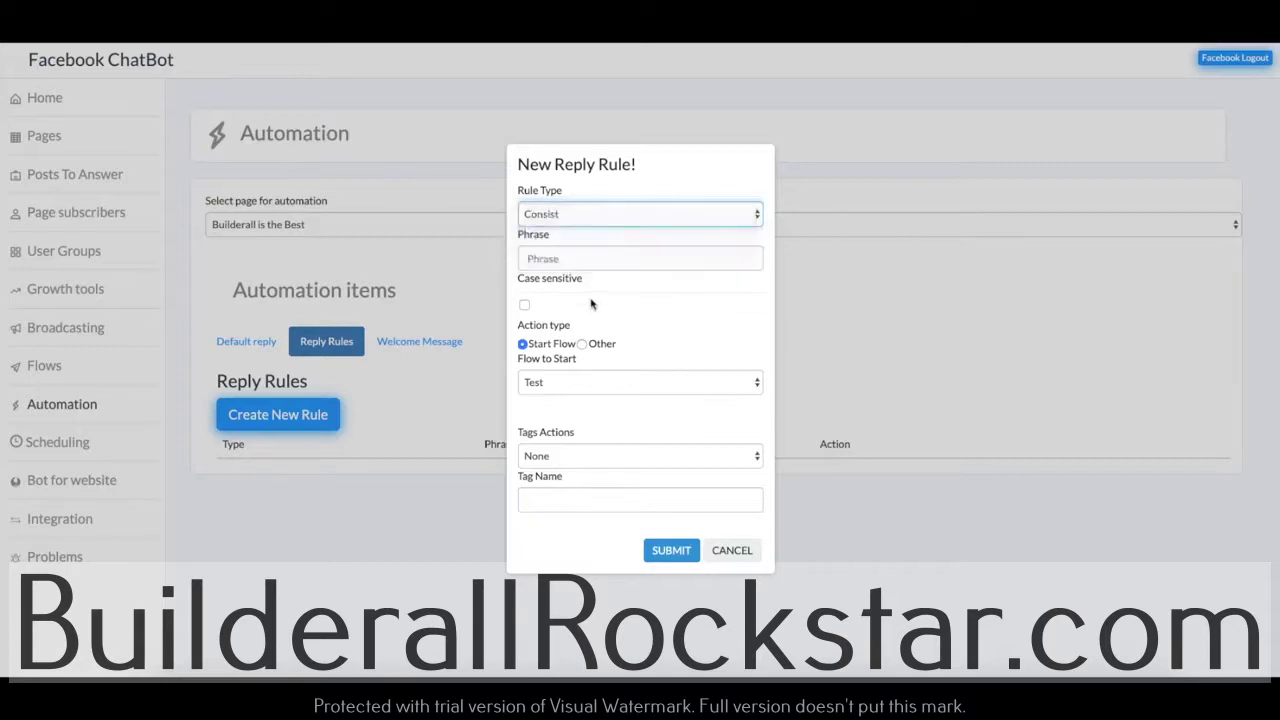
left_click(569, 252)
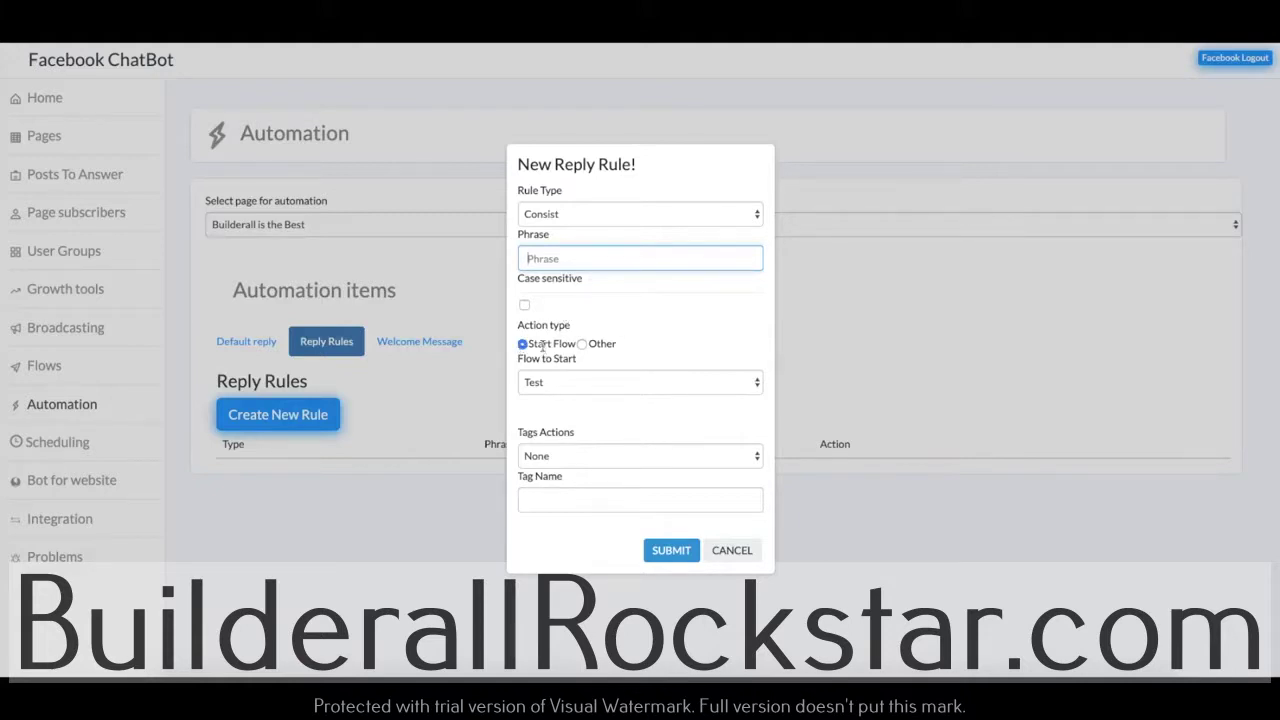
left_click(583, 345)
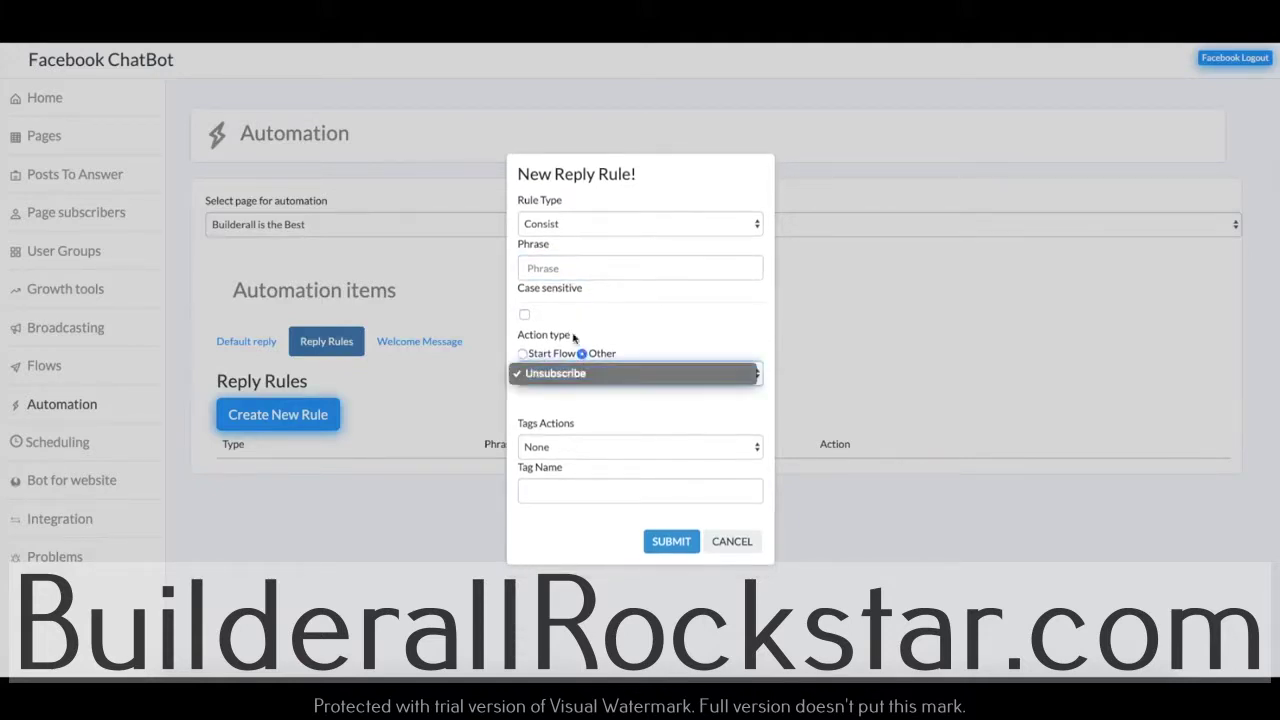
left_click(622, 374)
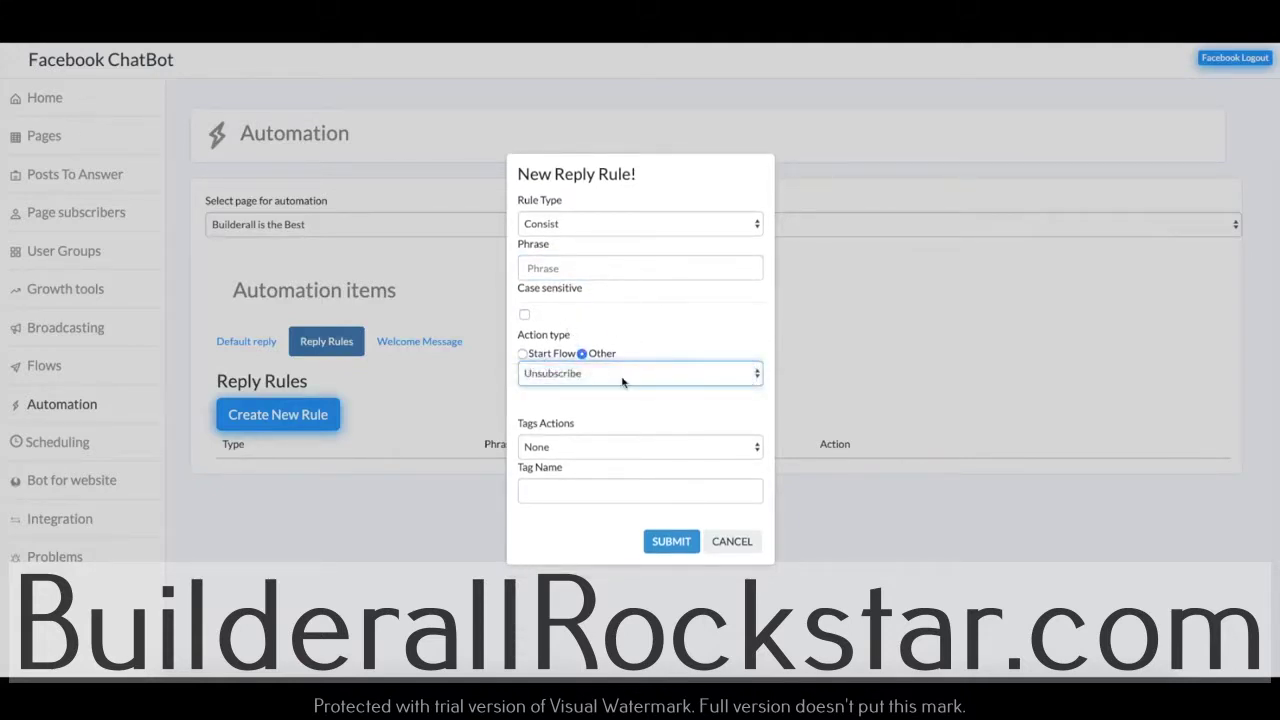
left_click(522, 354)
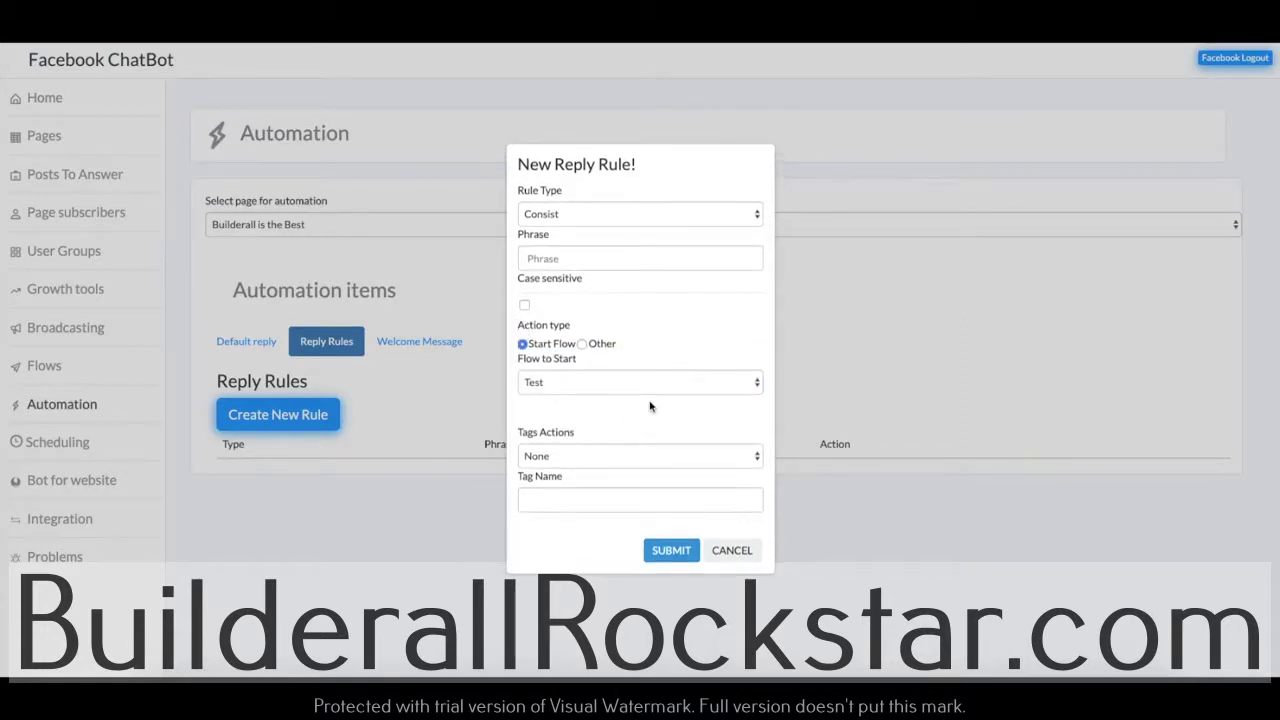
left_click(610, 456)
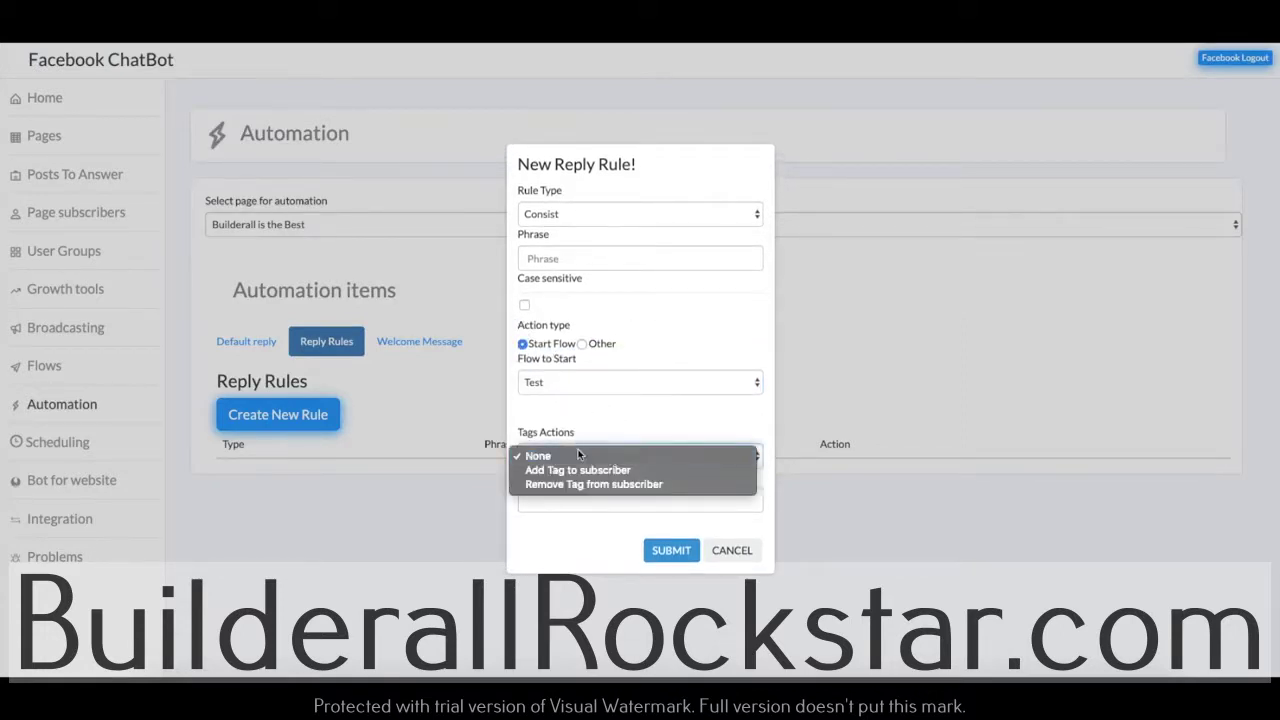
left_click(597, 437)
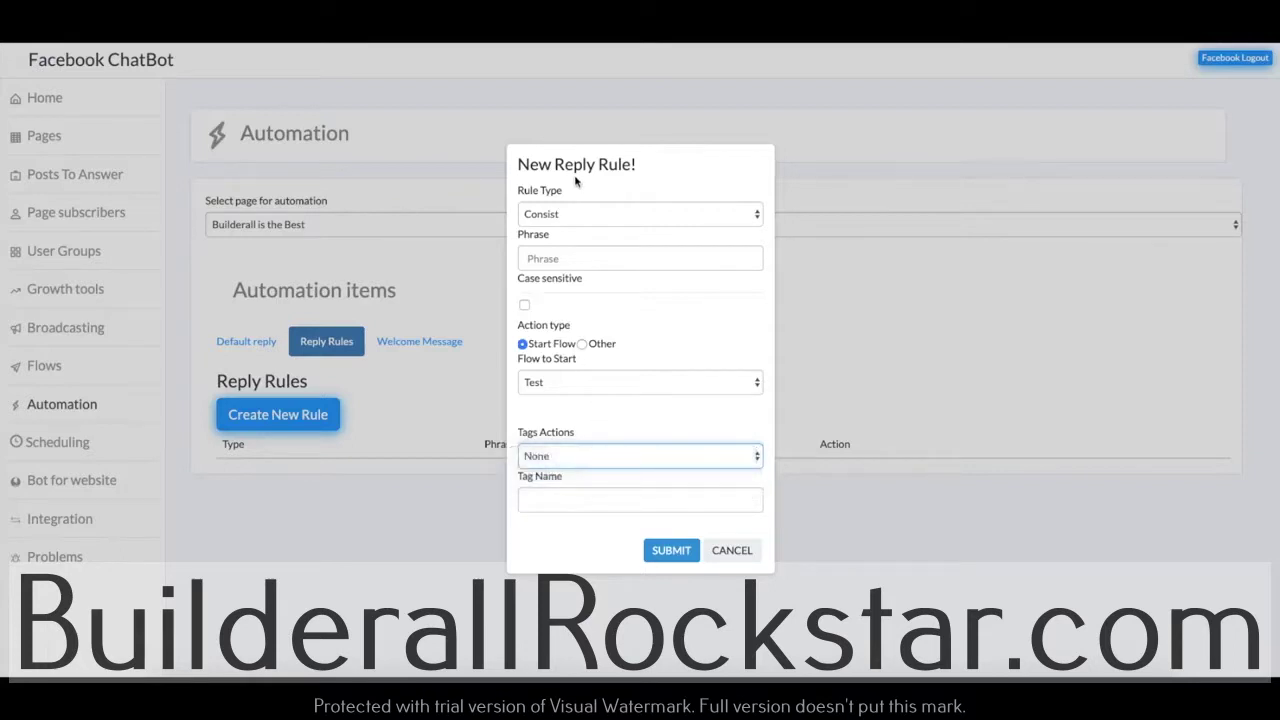
left_click(733, 551)
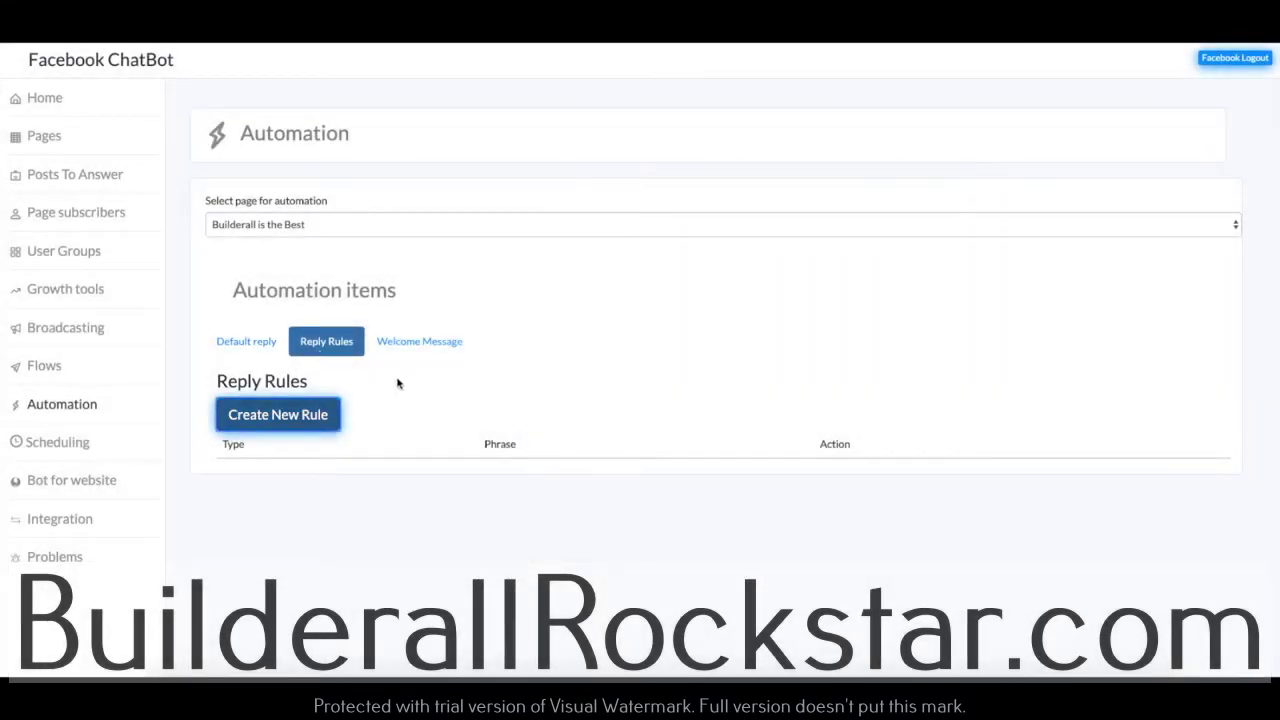
left_click(419, 343)
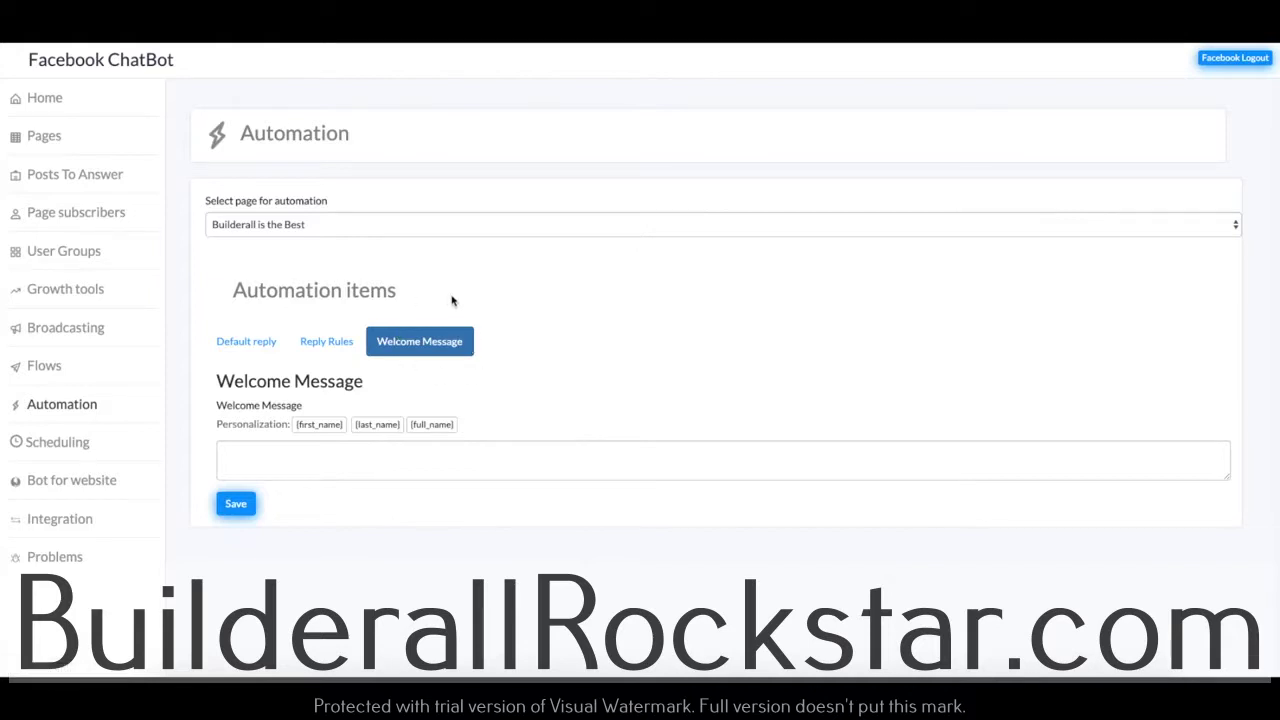
left_click(393, 464)
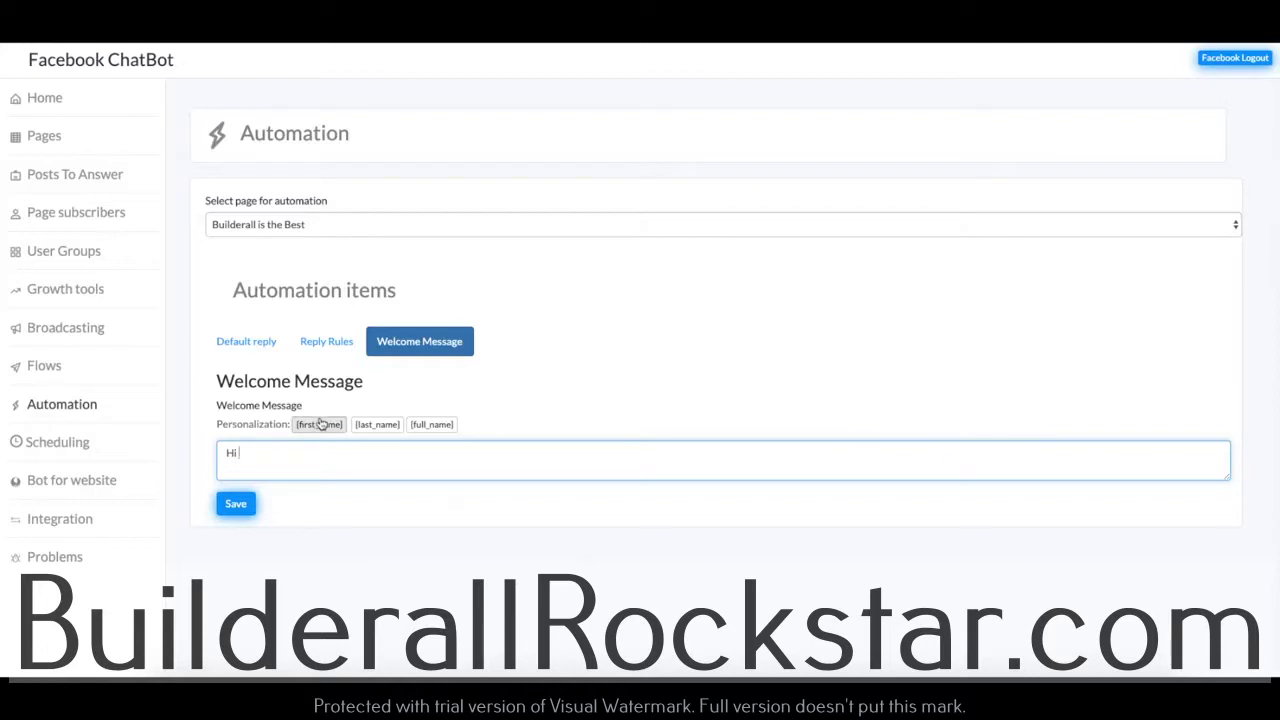
left_click(432, 424)
key("space")
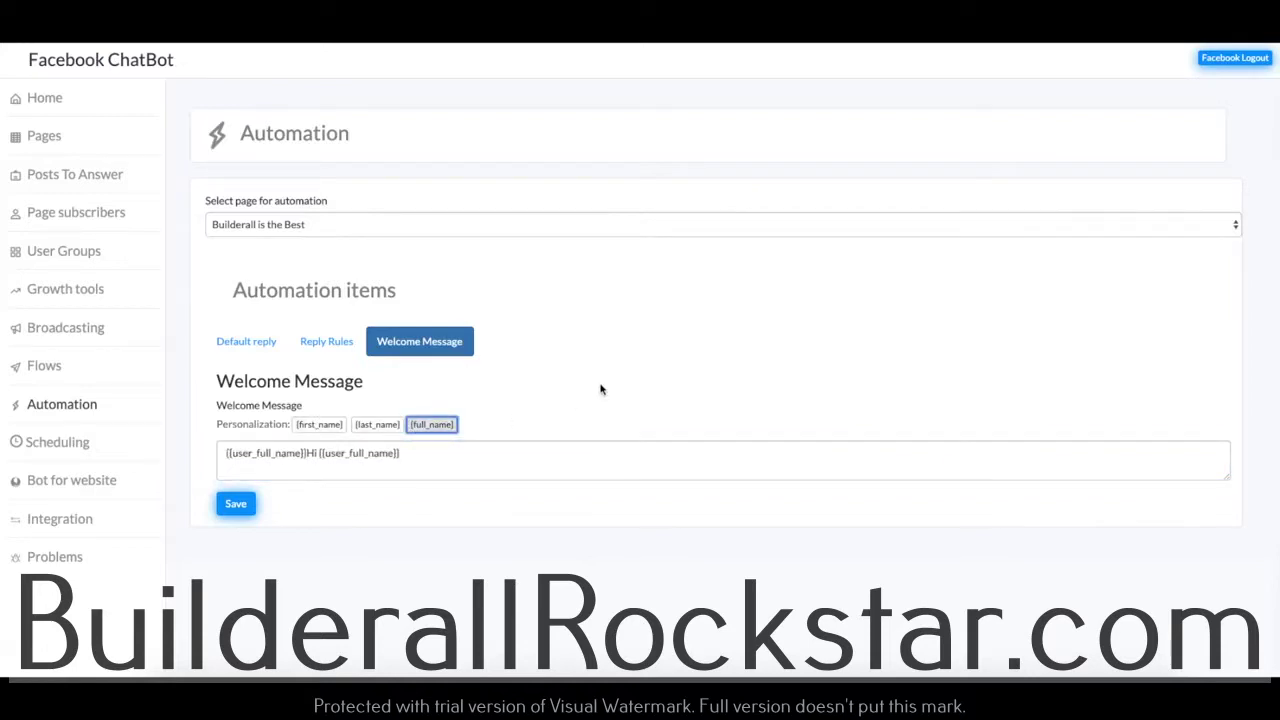
key("space")
key("space")
key("space")
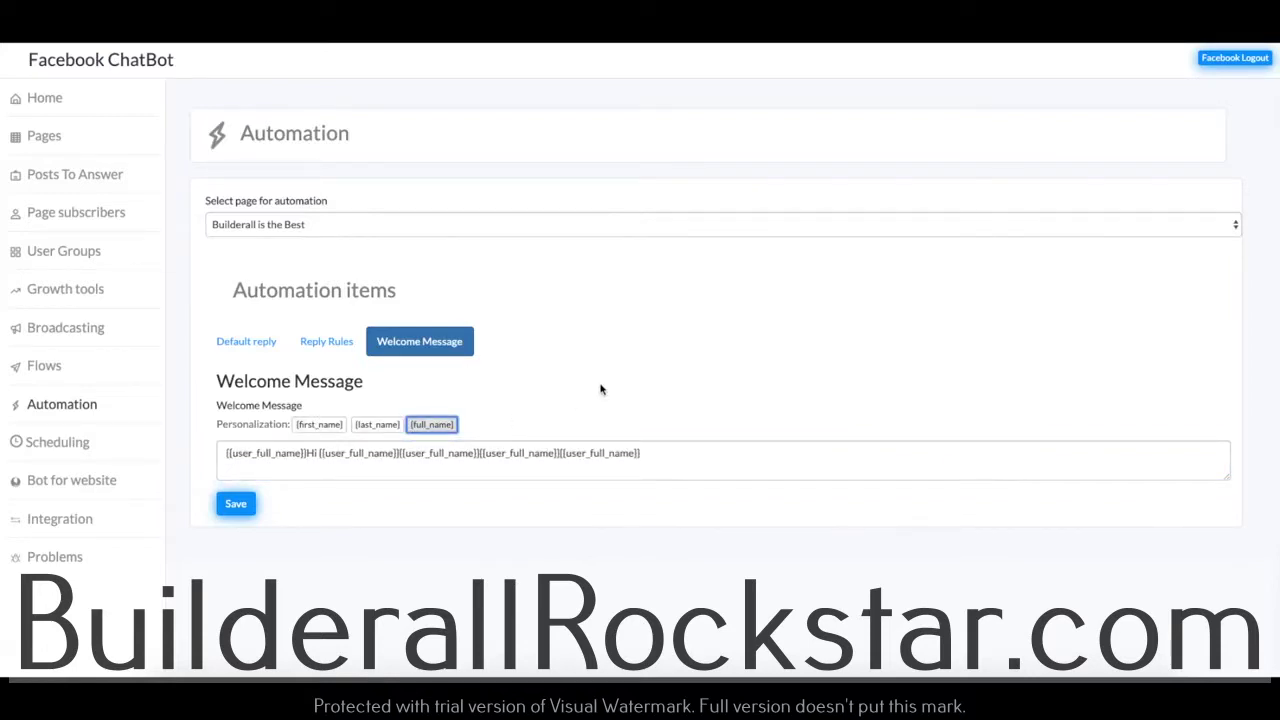
key("space")
Replace the welcome message with "Hi {{user_full_name}} , please enjoy my page." using the full name personalization, and save it.
left_click(286, 463)
key("ctrl+a")
type("H")
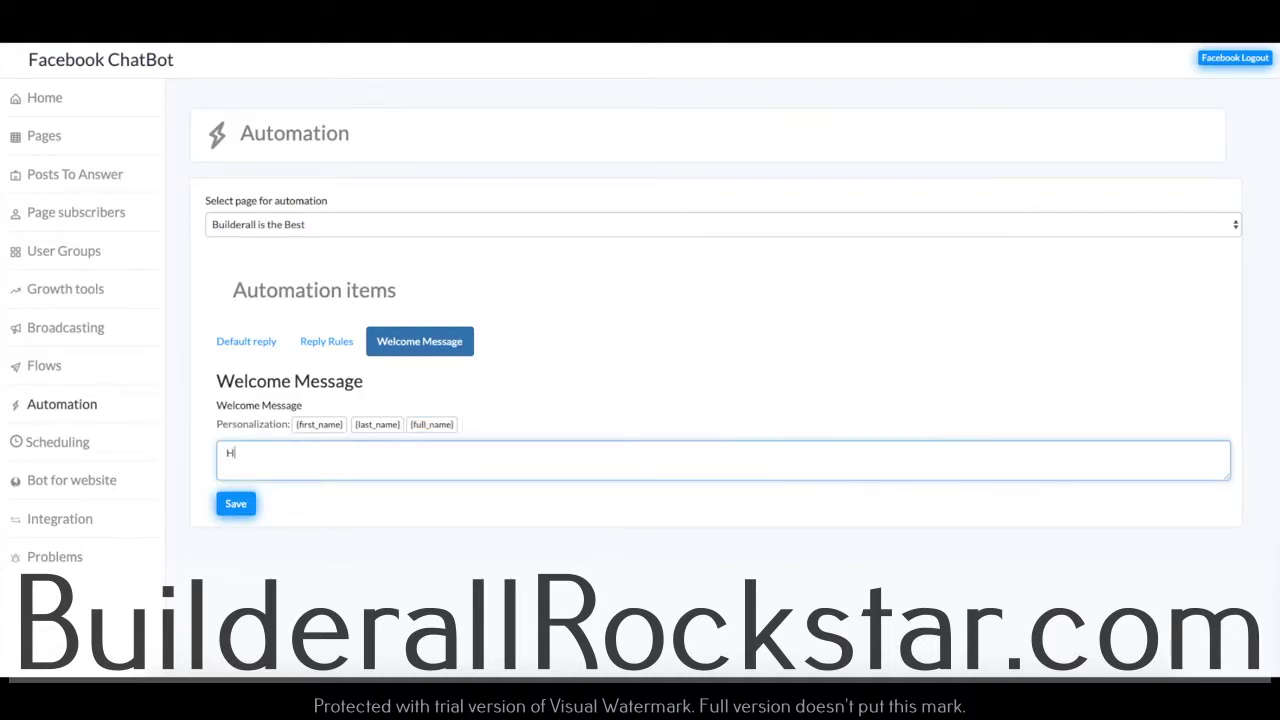
type("i")
left_click(436, 425)
left_click(437, 463)
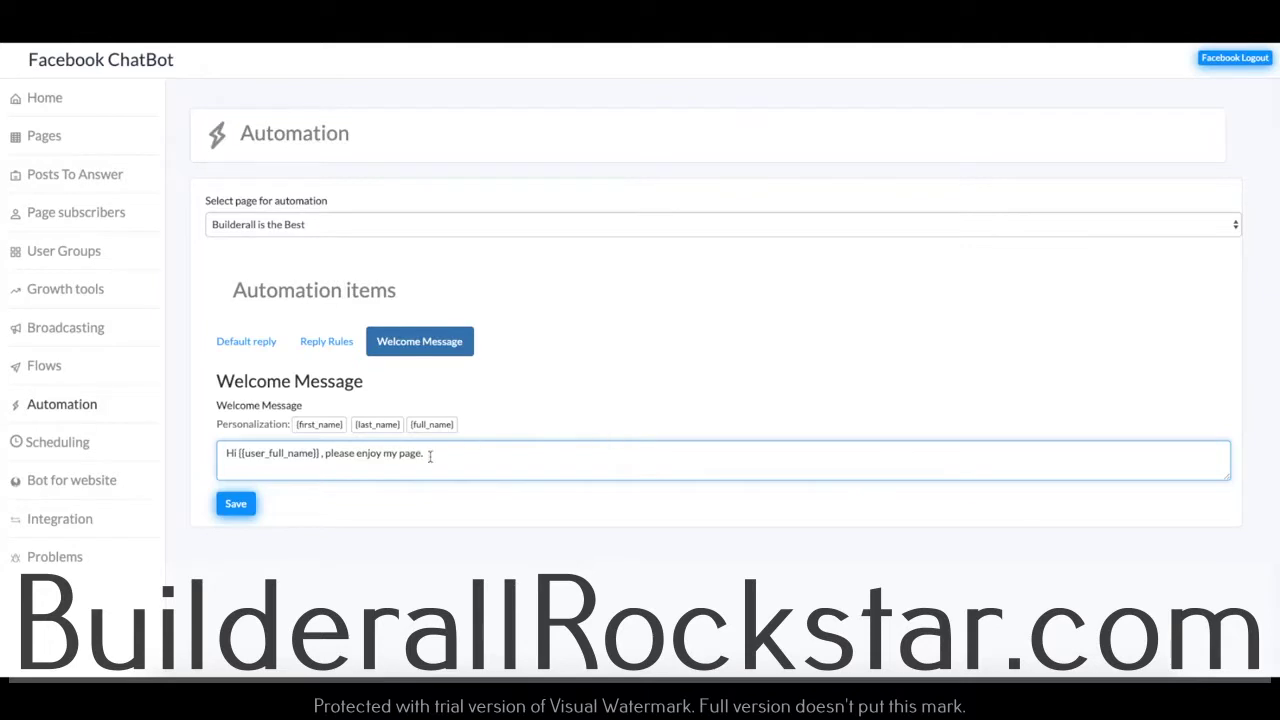
left_click(237, 504)
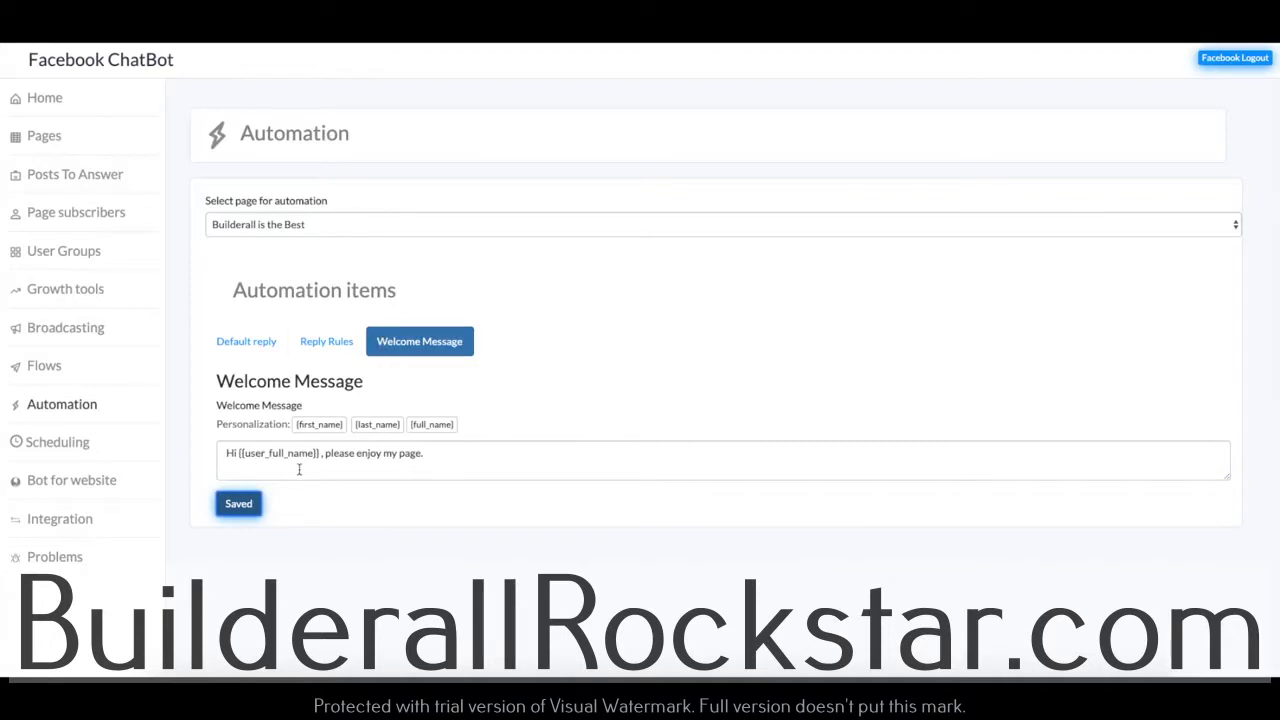
left_click(260, 342)
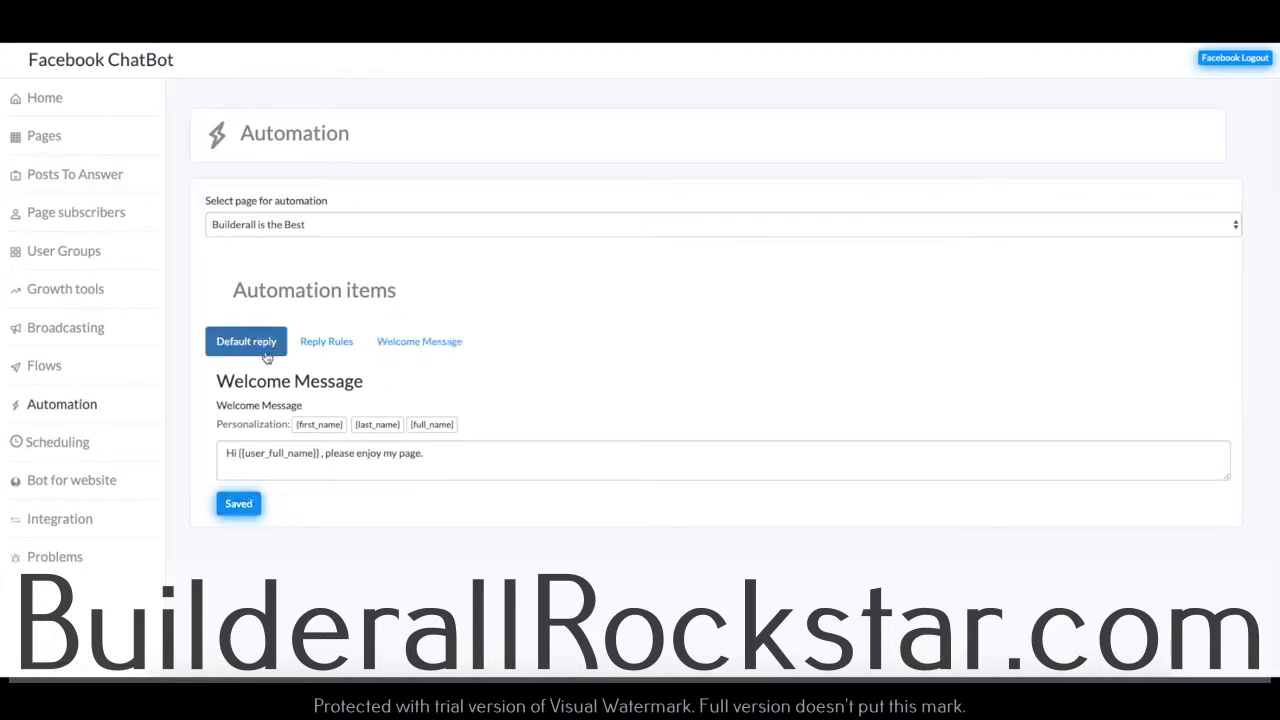
left_click(326, 341)
left_click(255, 344)
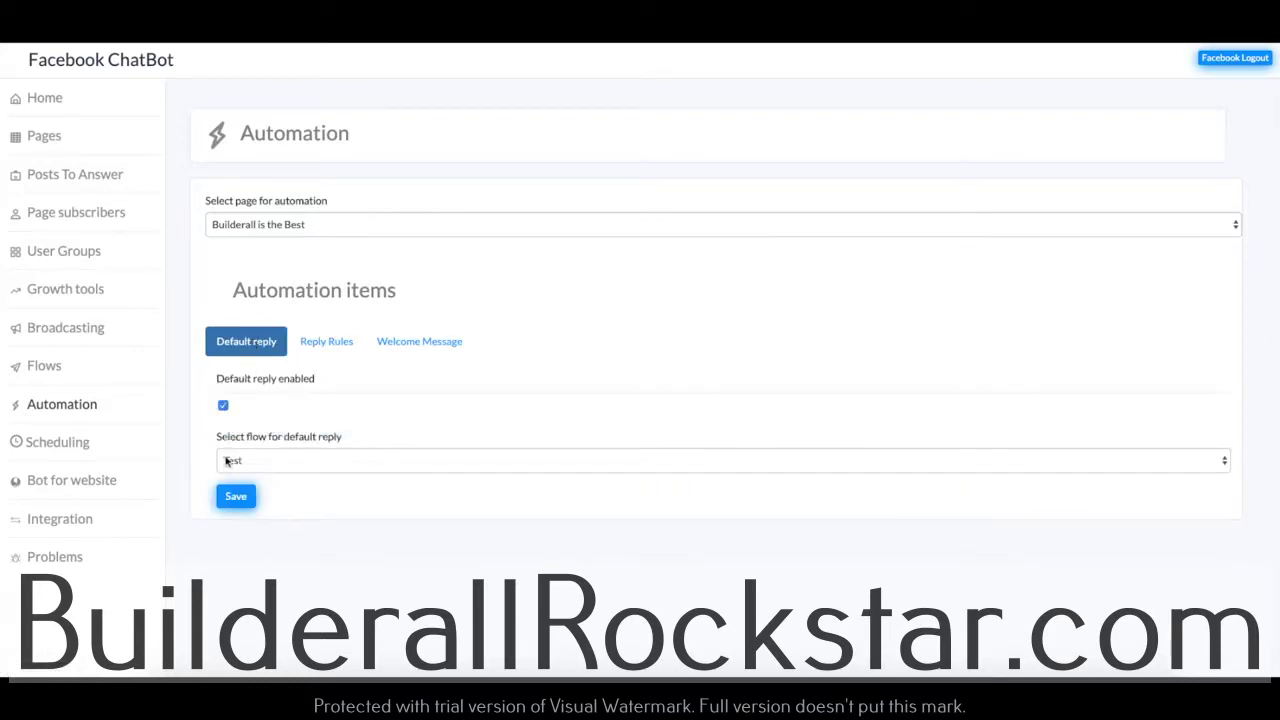
left_click(226, 461)
left_click(239, 458)
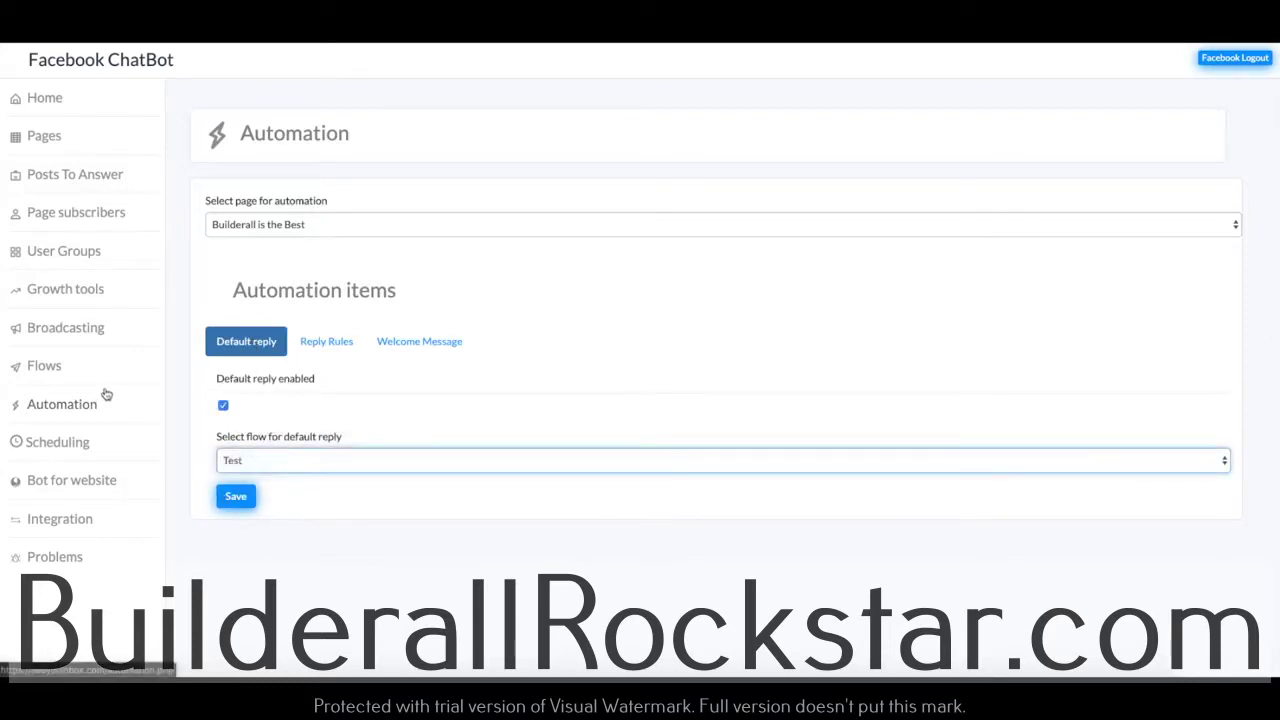
Delete the broadcast draft "hbybuyb" from the page "Builderall is the Best".
left_click(85, 330)
left_click(320, 222)
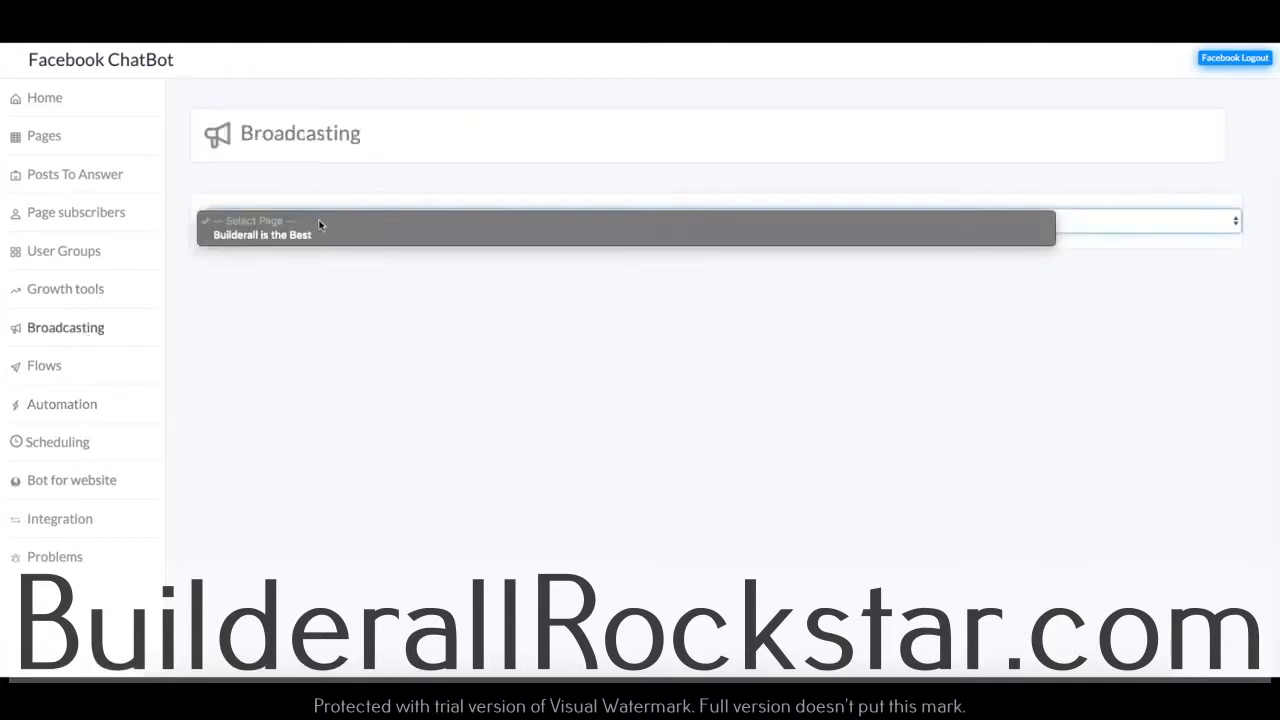
left_click(268, 235)
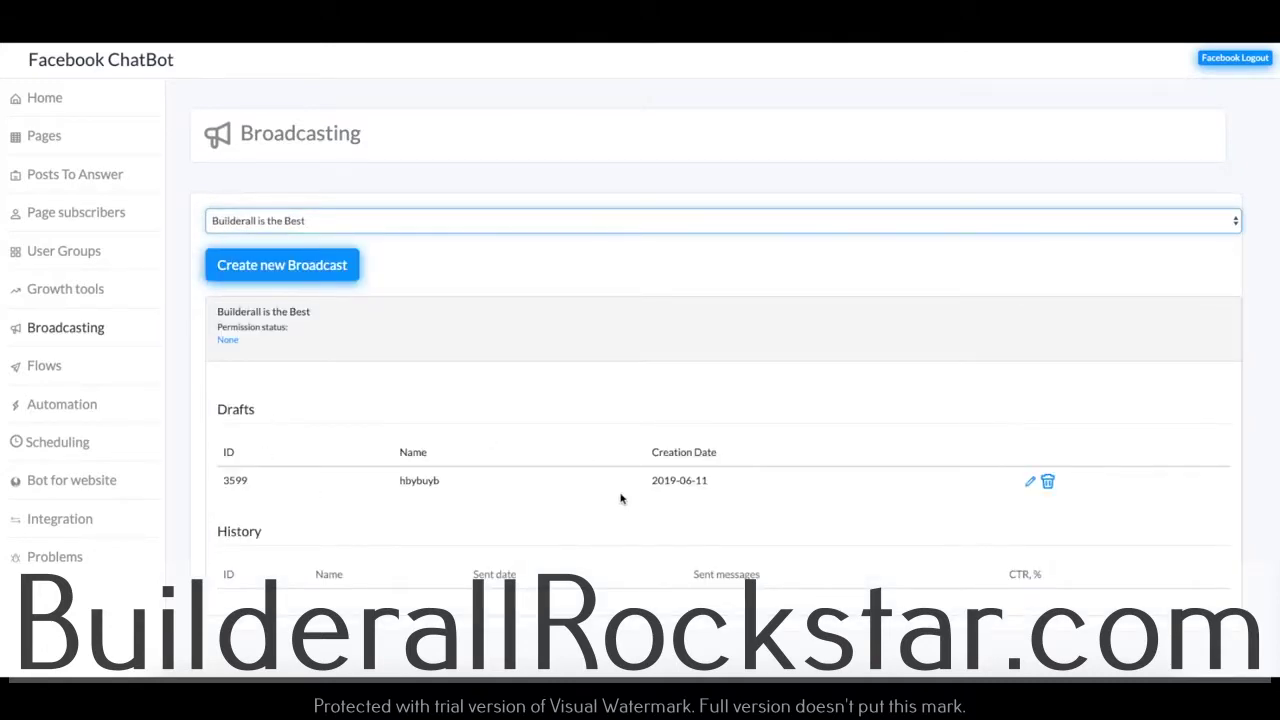
left_click(1047, 482)
left_click(767, 88)
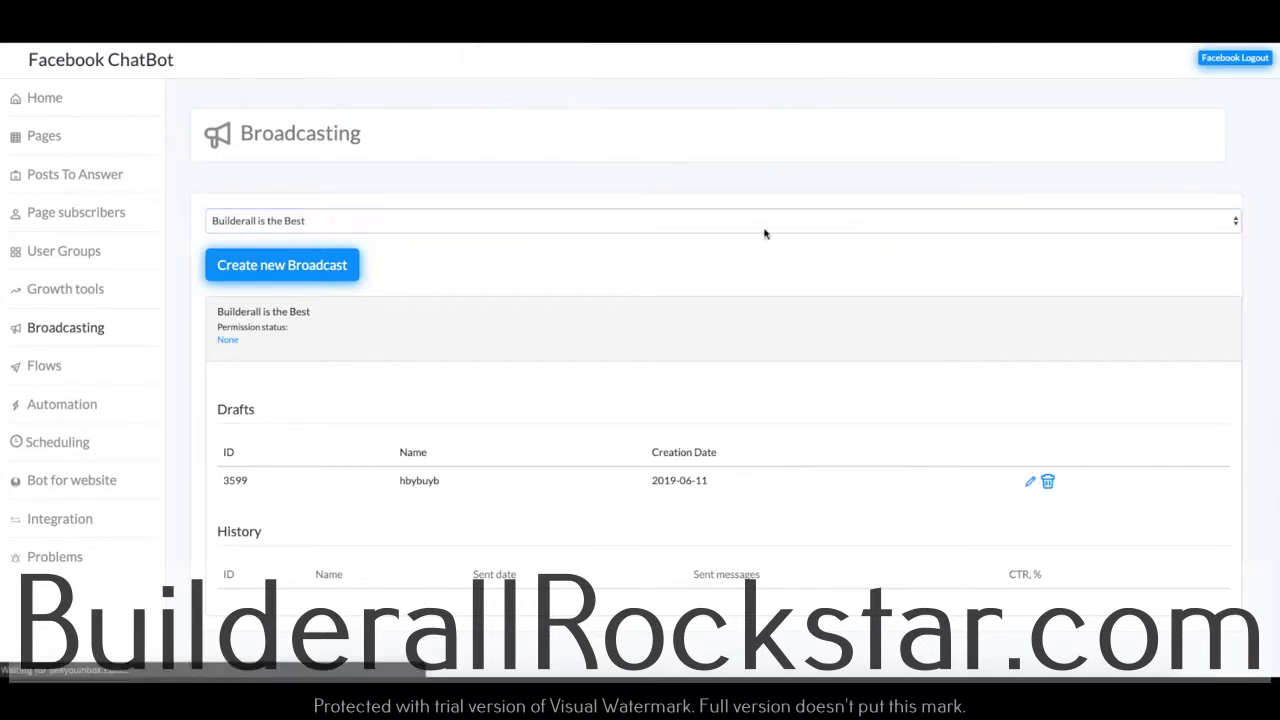
Create a new broadcast named "Test" for the page "Builderall is the Best".
left_click(329, 220)
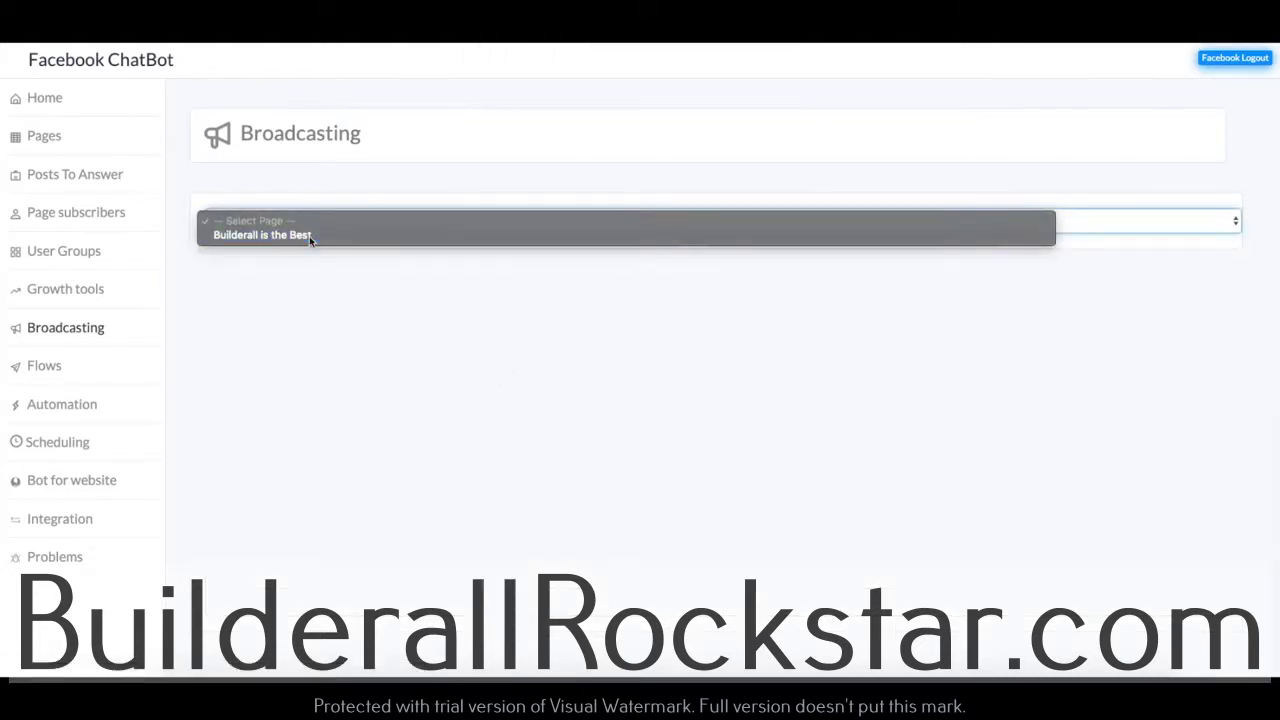
left_click(309, 236)
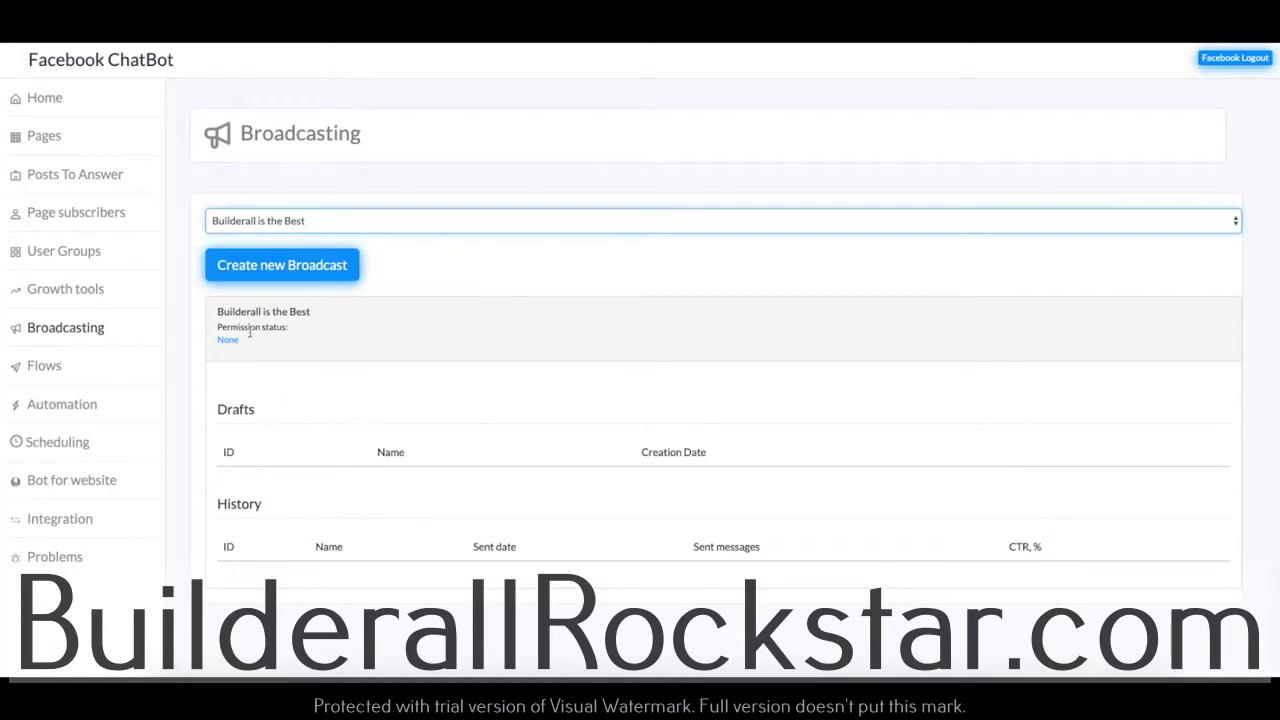
left_click(282, 265)
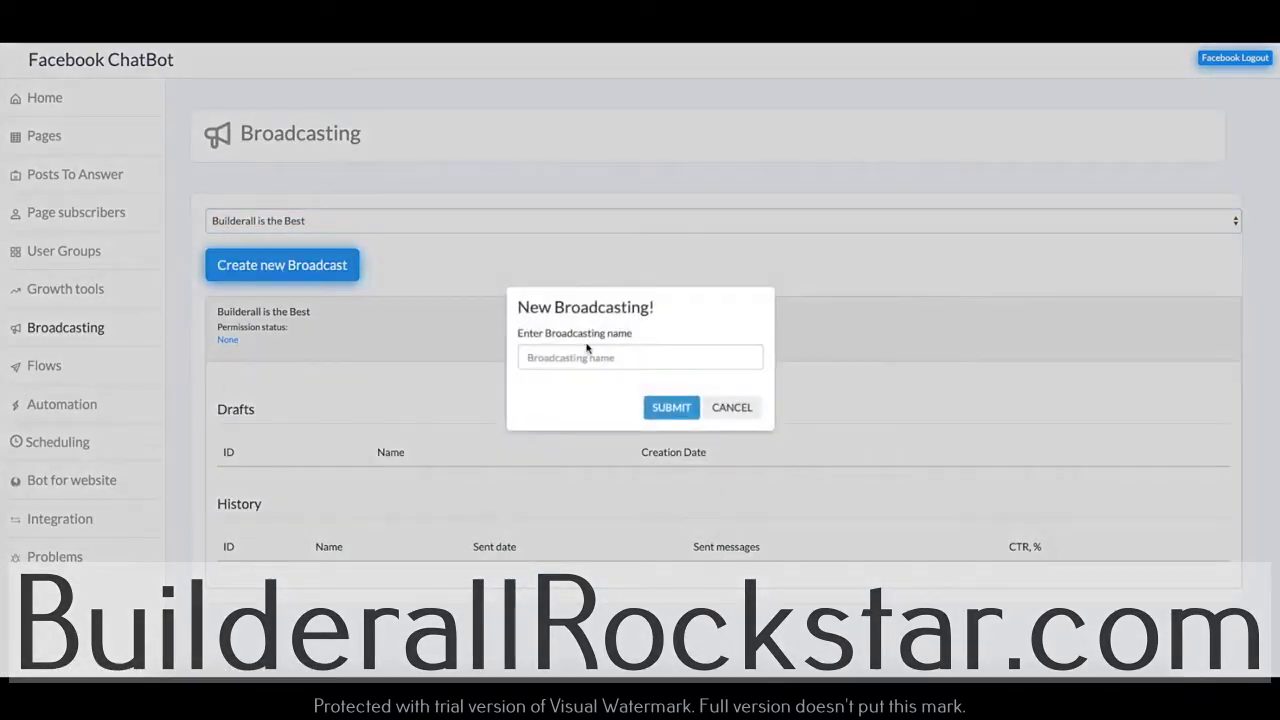
left_click(625, 357)
type("Test")
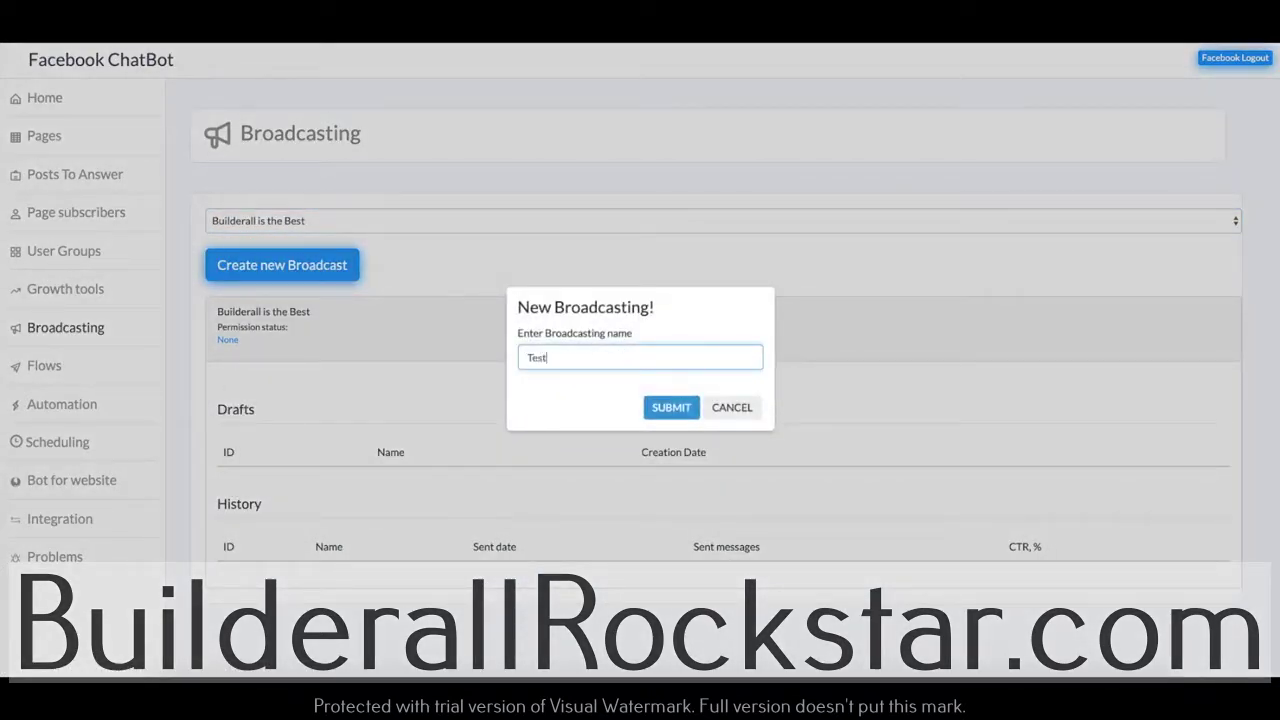
left_click(679, 413)
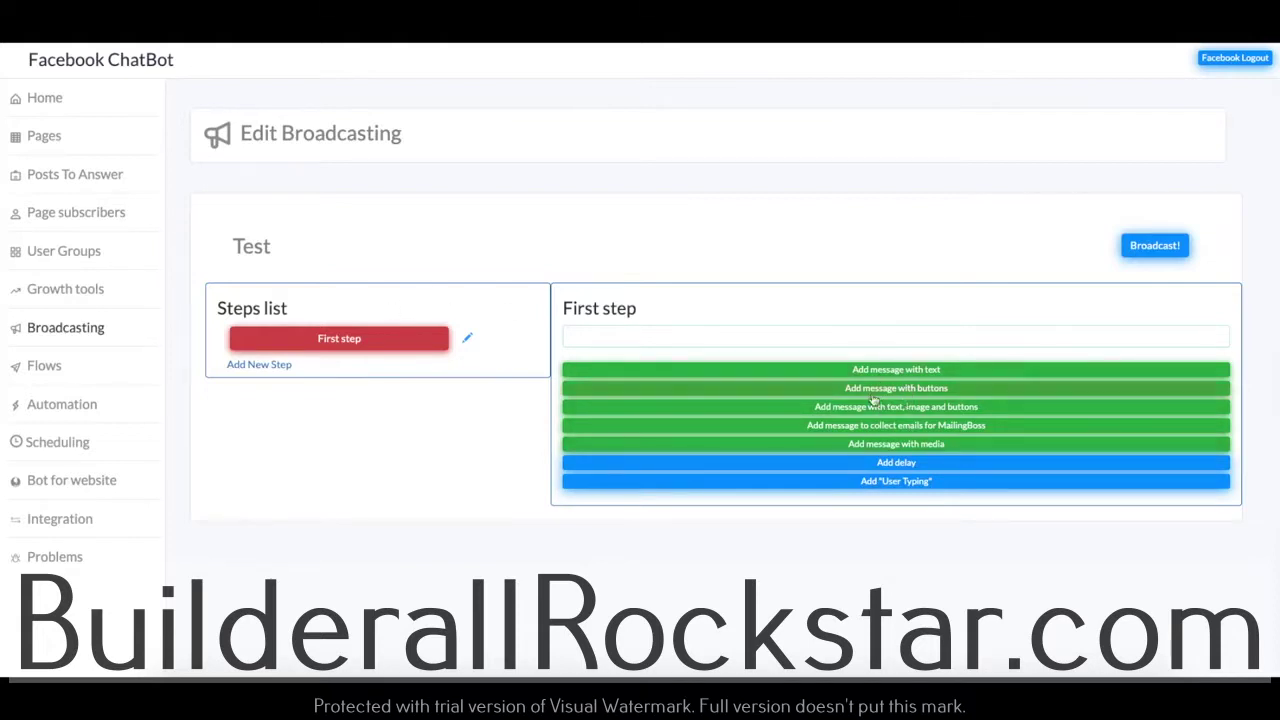
Add a message with media to the broadcast's first step and try the Facebook upload without choosing an image file.
left_click(918, 450)
scroll(877, 547, "down", 2)
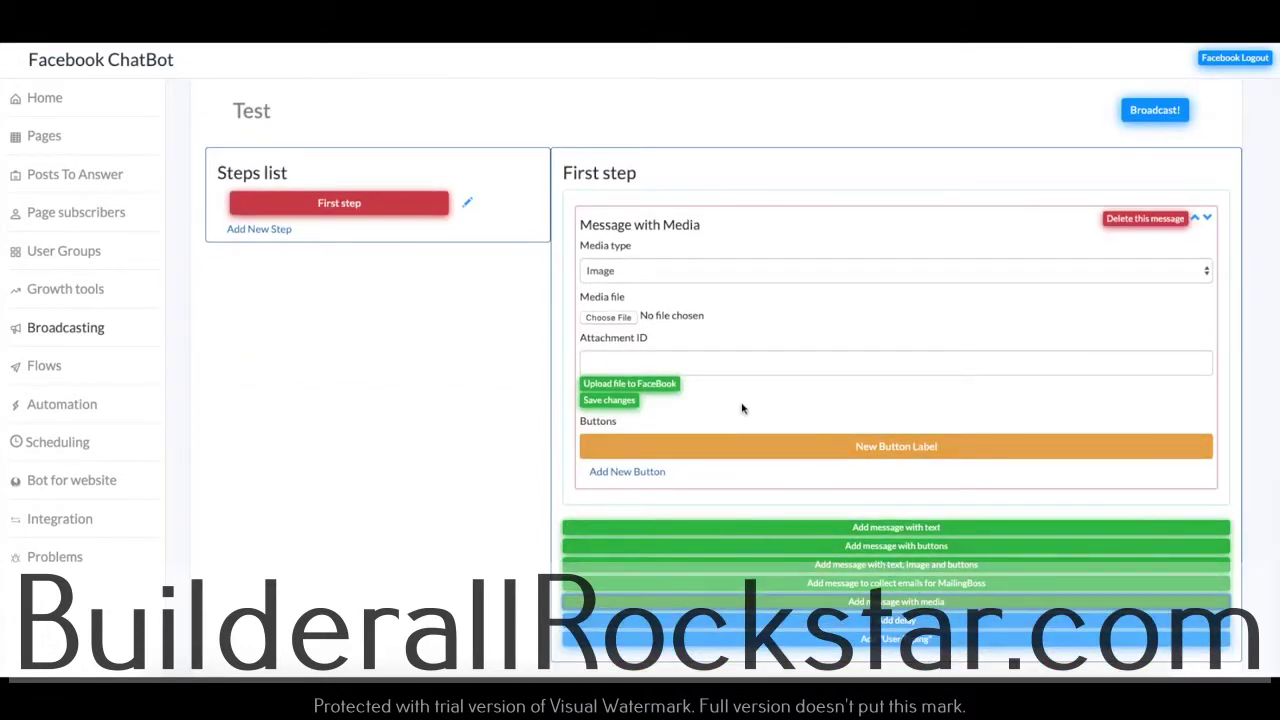
left_click(666, 386)
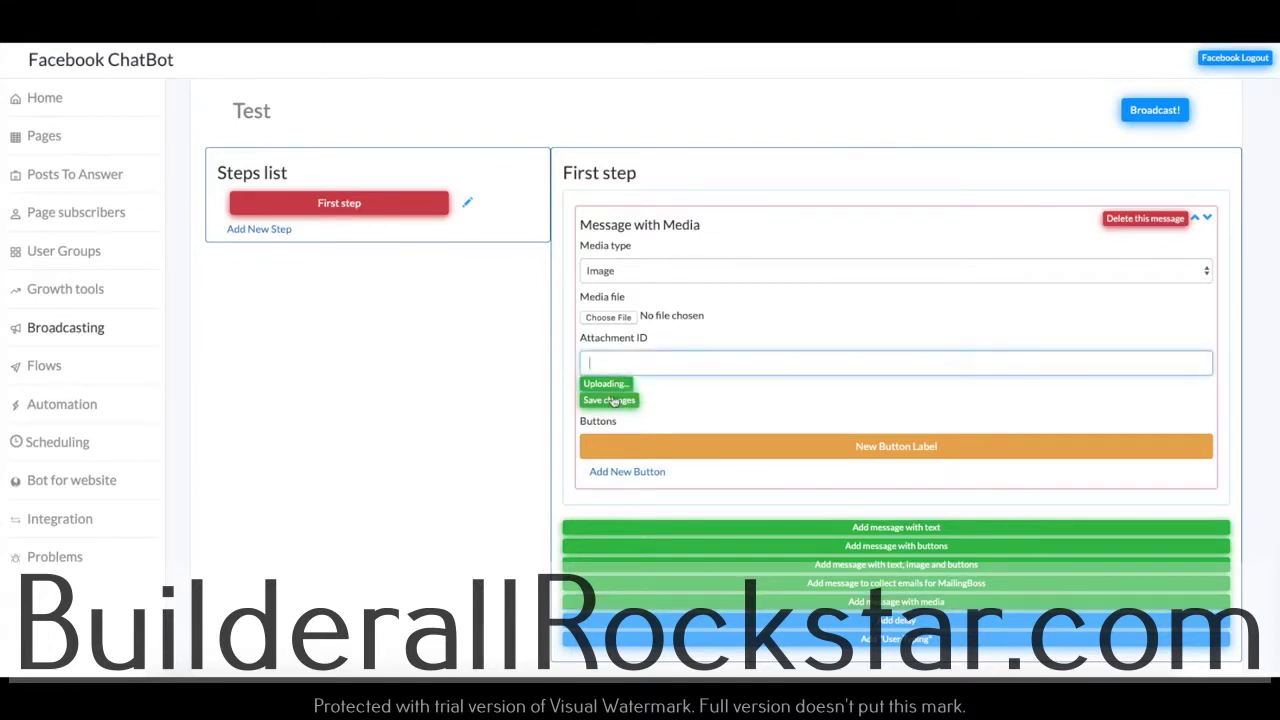
left_click(612, 320)
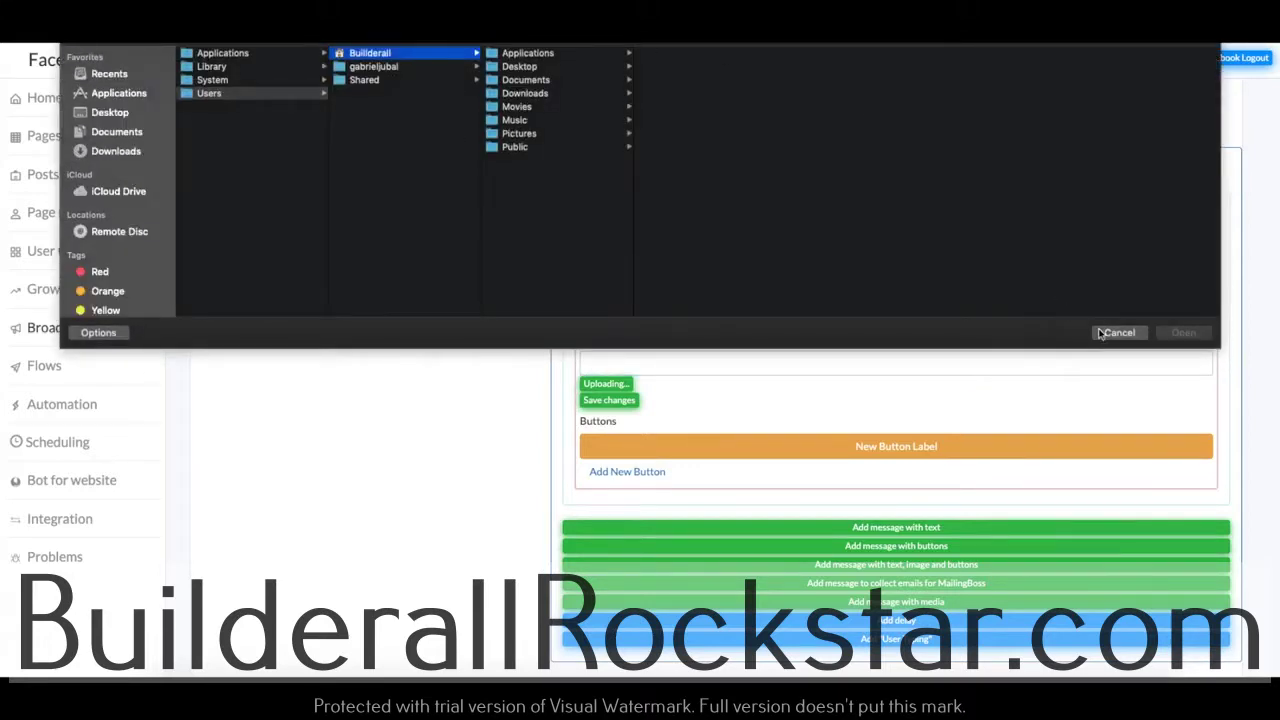
left_click(1116, 333)
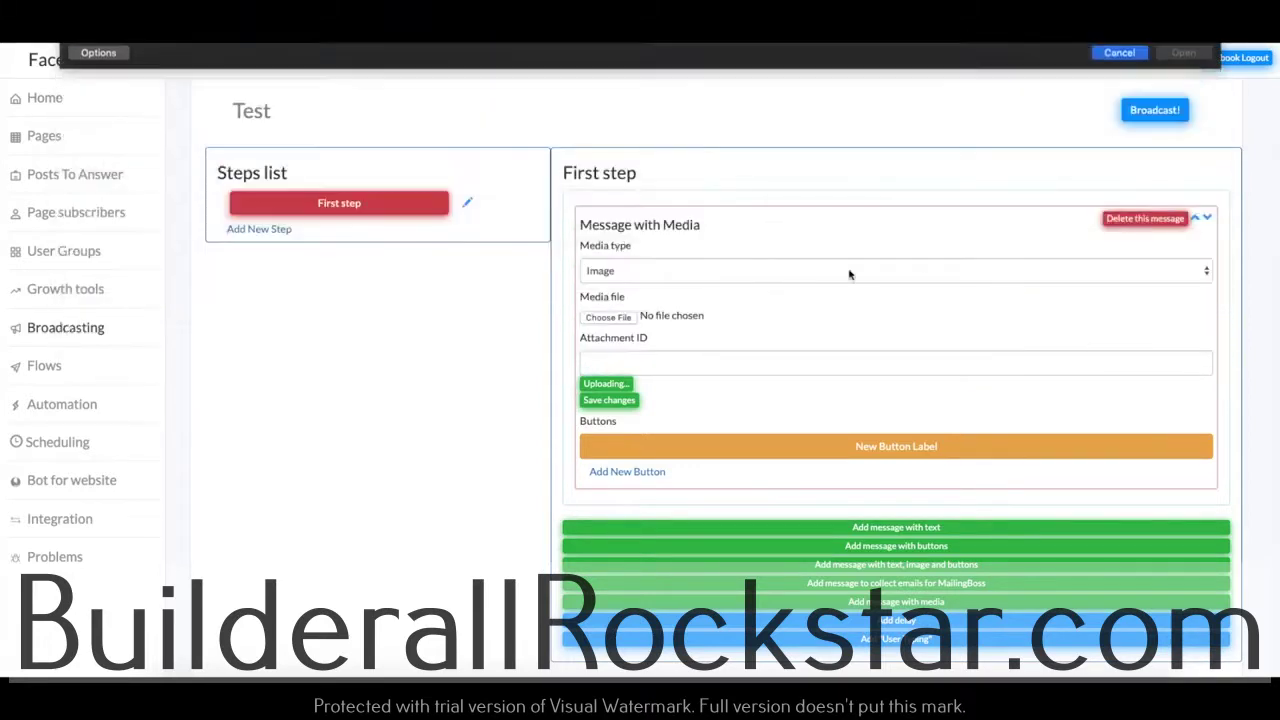
left_click(616, 388)
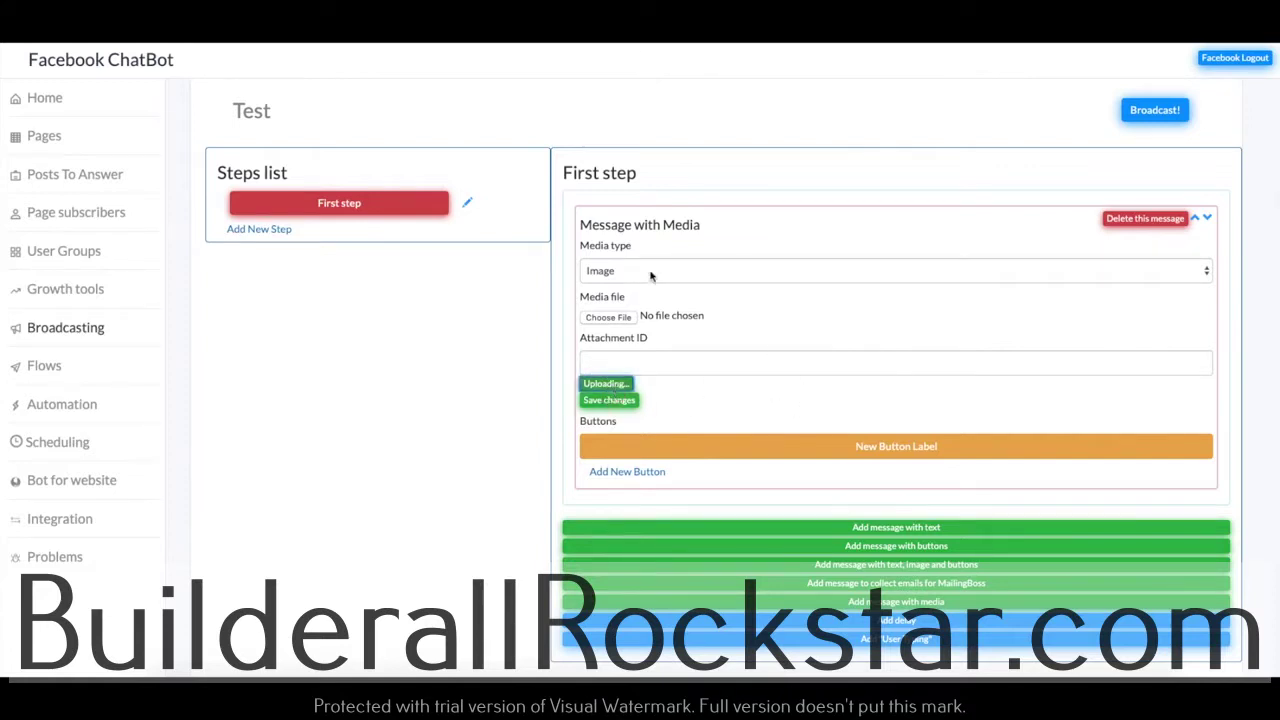
Save the broadcast's media message and change its media type to Video.
left_click(609, 400)
left_click(788, 89)
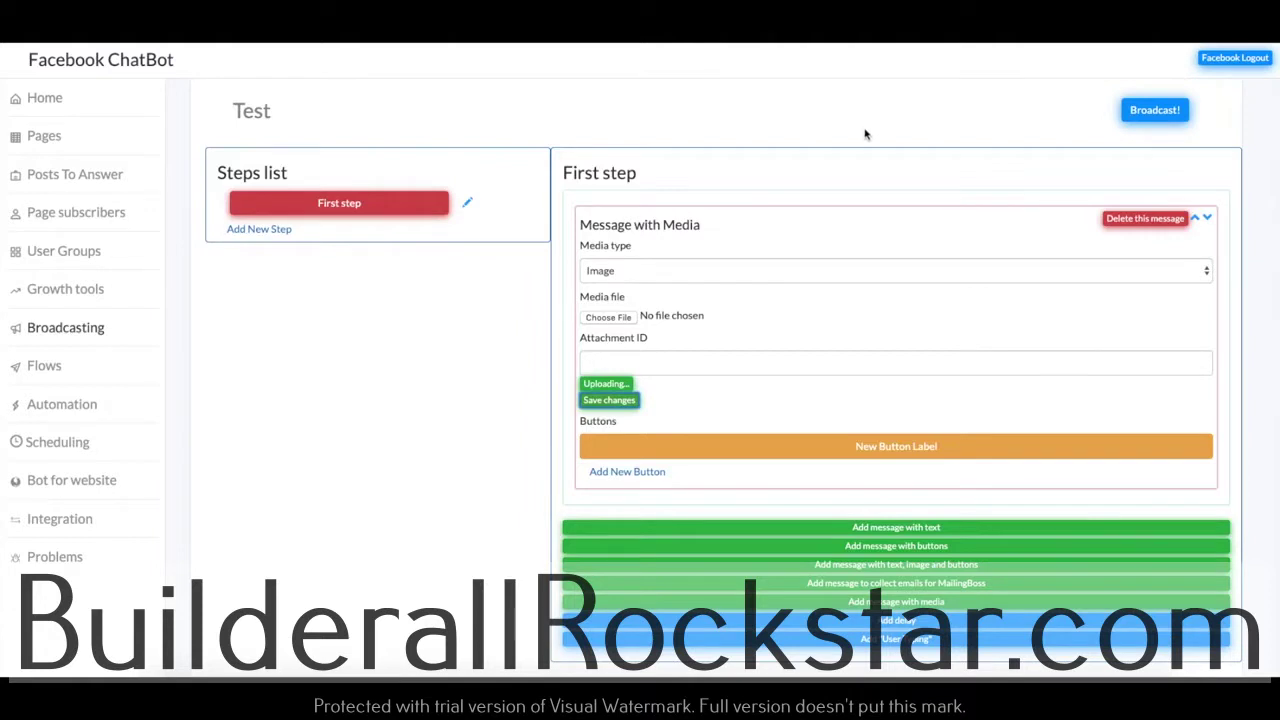
left_click(649, 274)
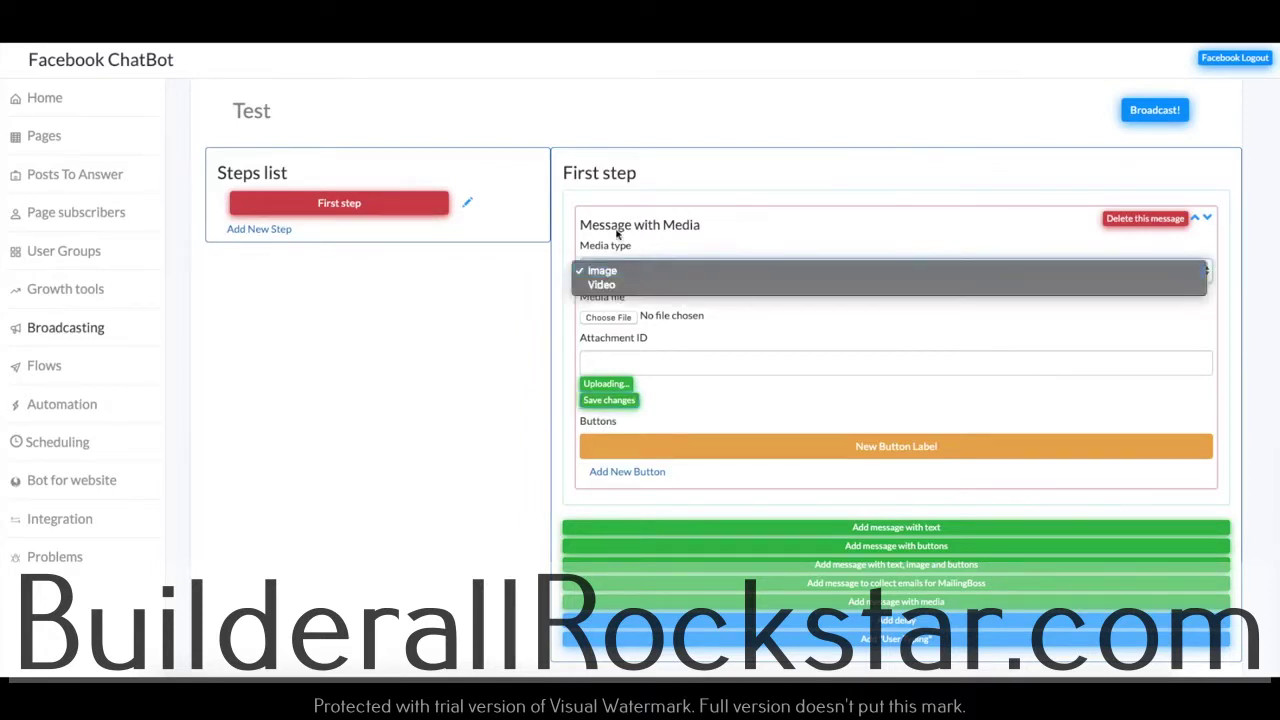
left_click(603, 285)
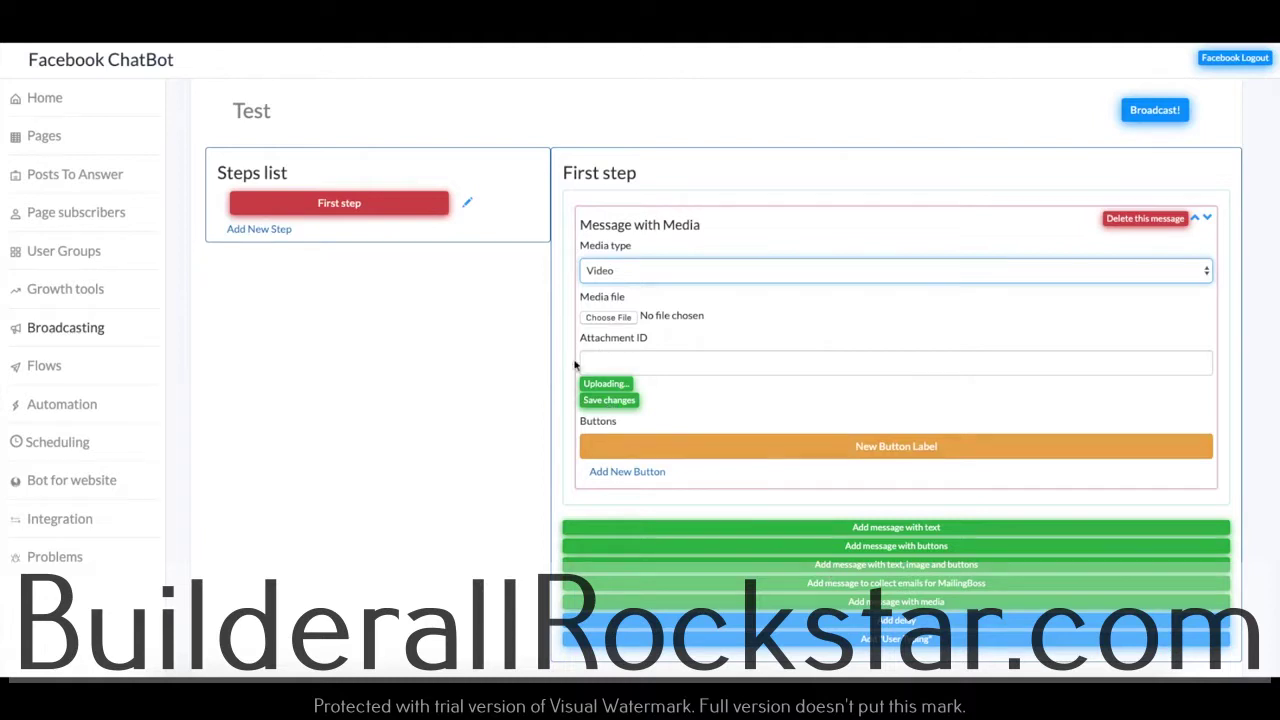
Create a new growth tool named "Test" of type Bar for the page "Builderall is the Best".
left_click(71, 297)
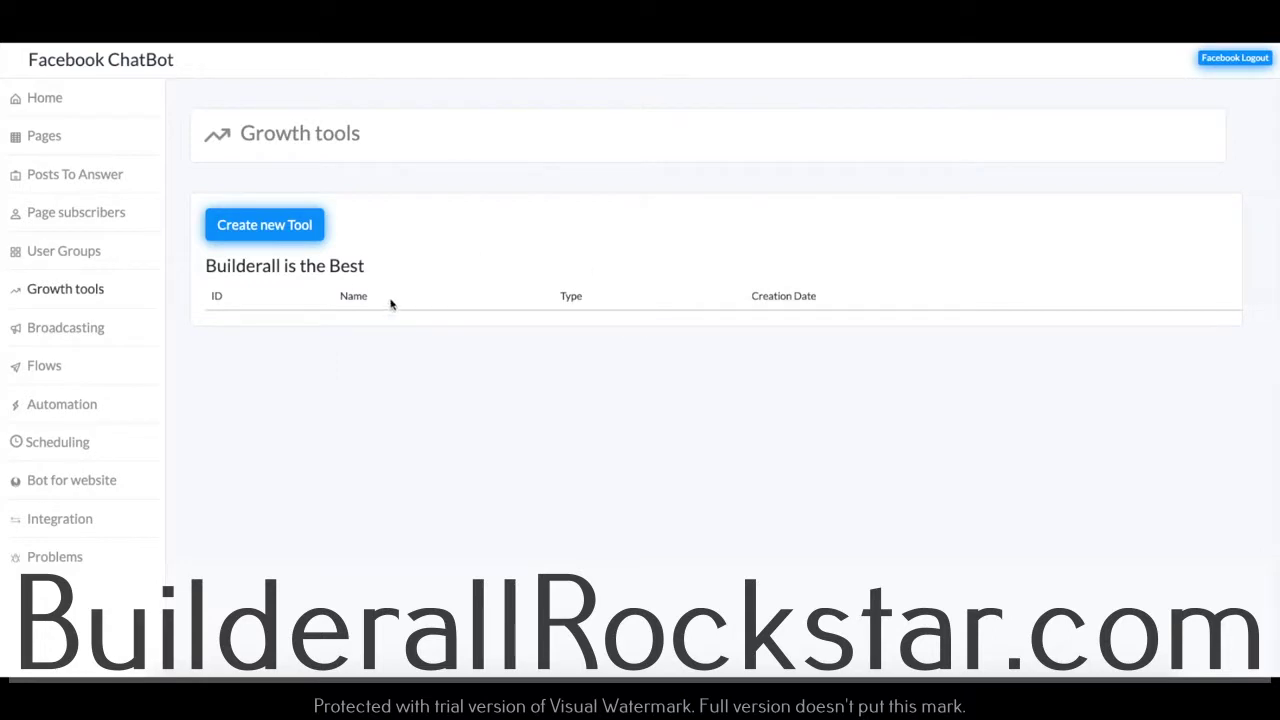
left_click(266, 220)
left_click(592, 314)
type("Test")
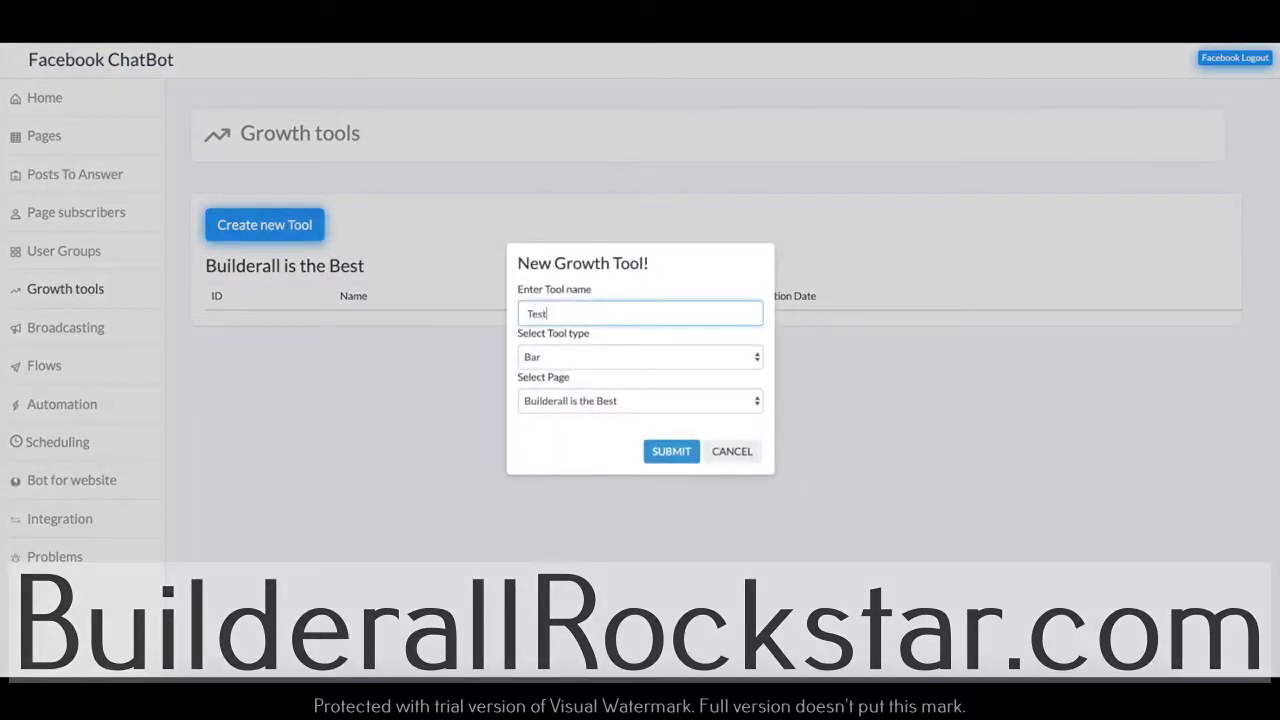
left_click(672, 363)
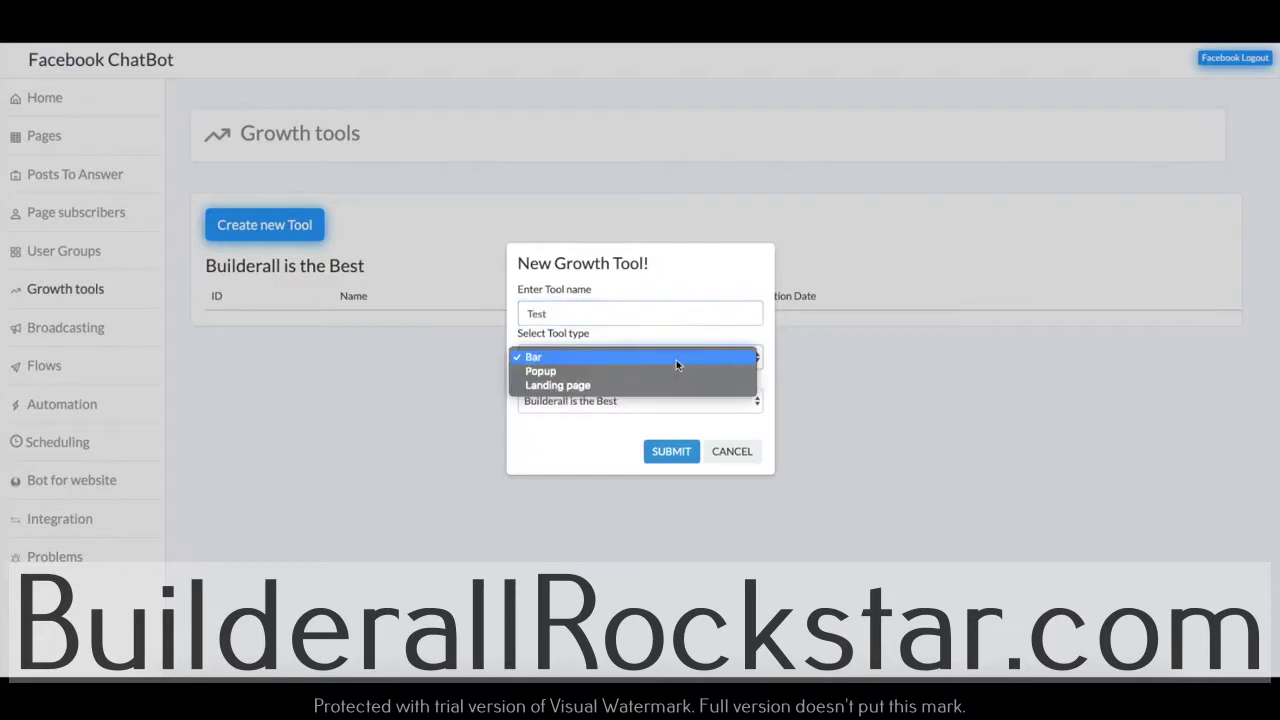
left_click(557, 358)
left_click(662, 452)
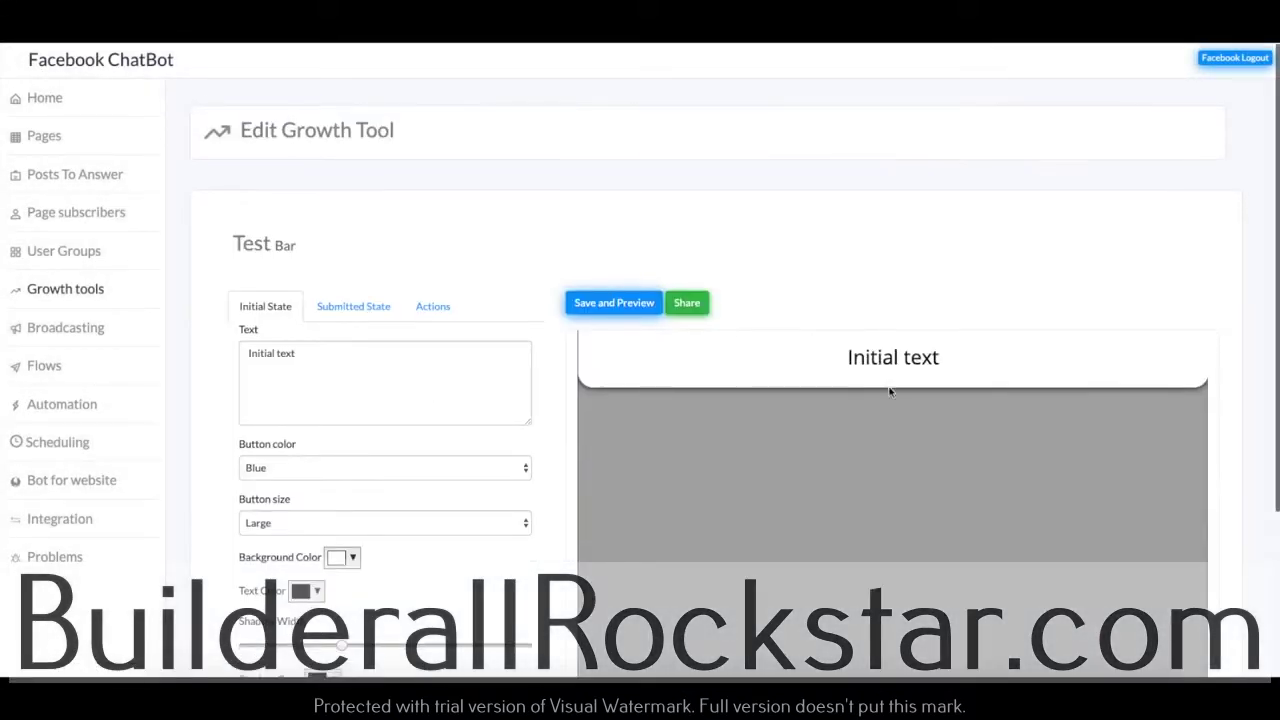
Replace the bar's initial state text with "Facebook Message".
scroll(840, 342, "down", 1)
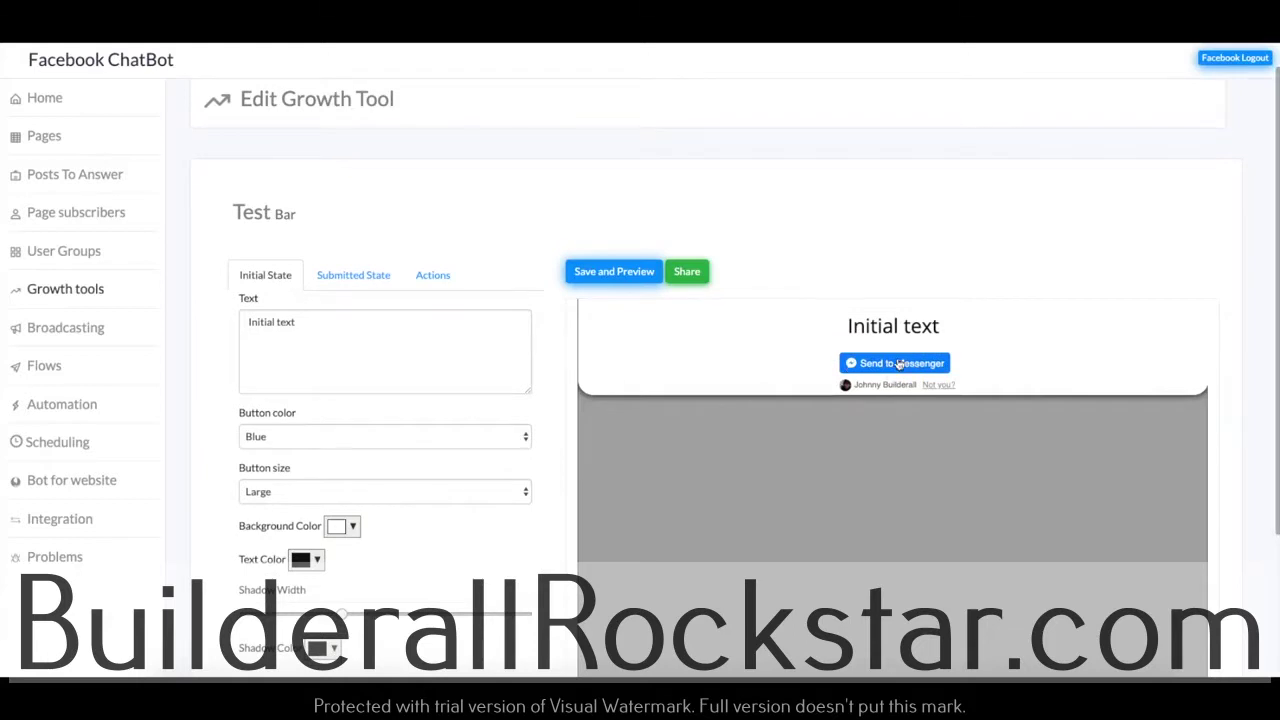
left_click_drag(323, 340, 188, 317)
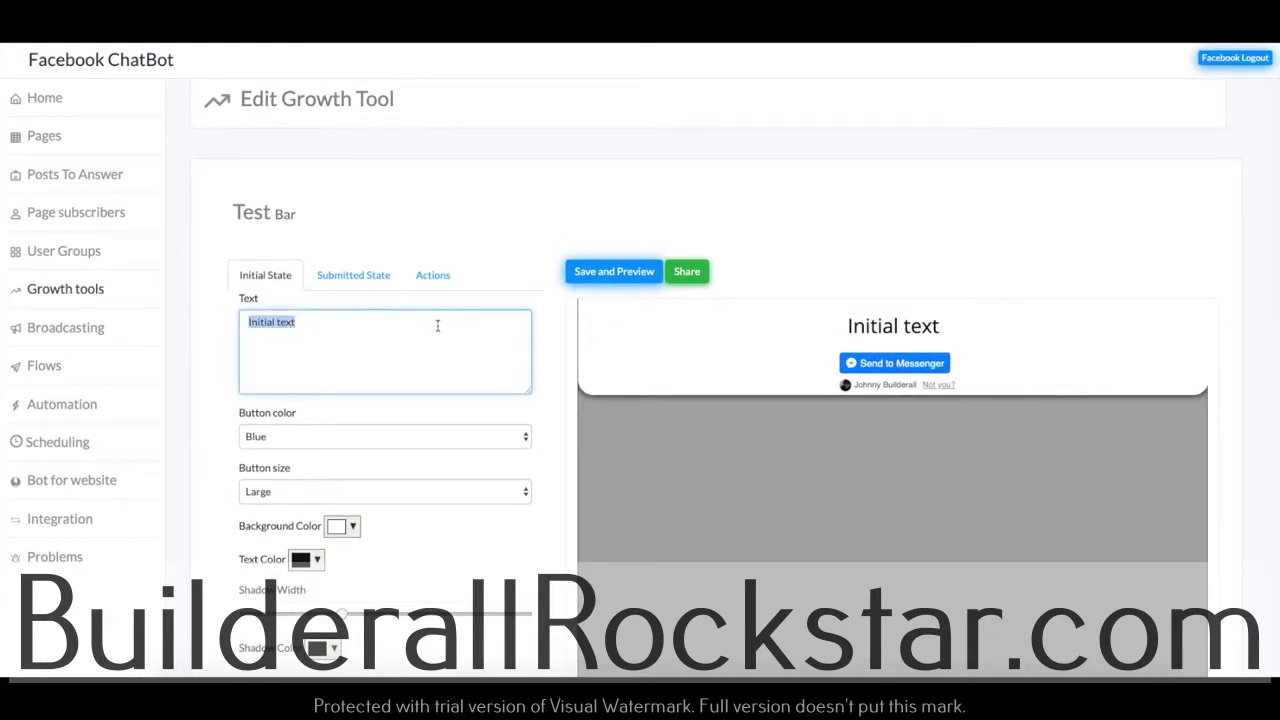
type("Facebook Message")
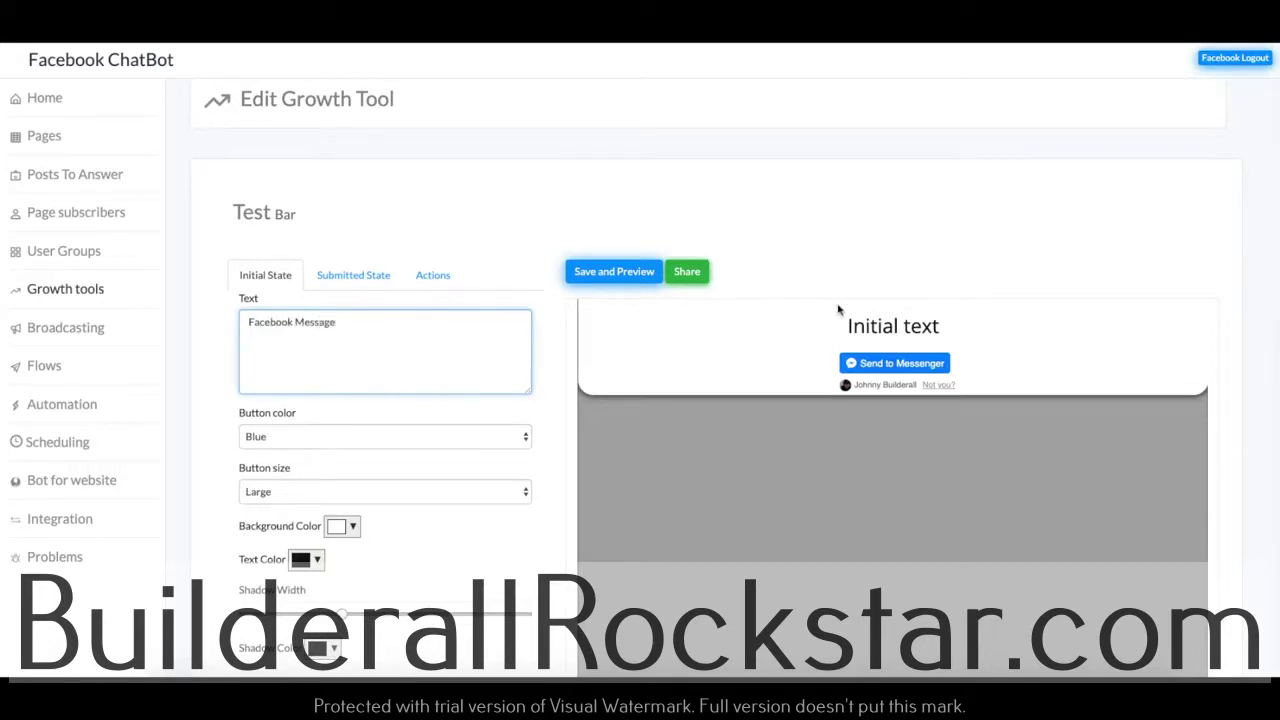
left_click(383, 436)
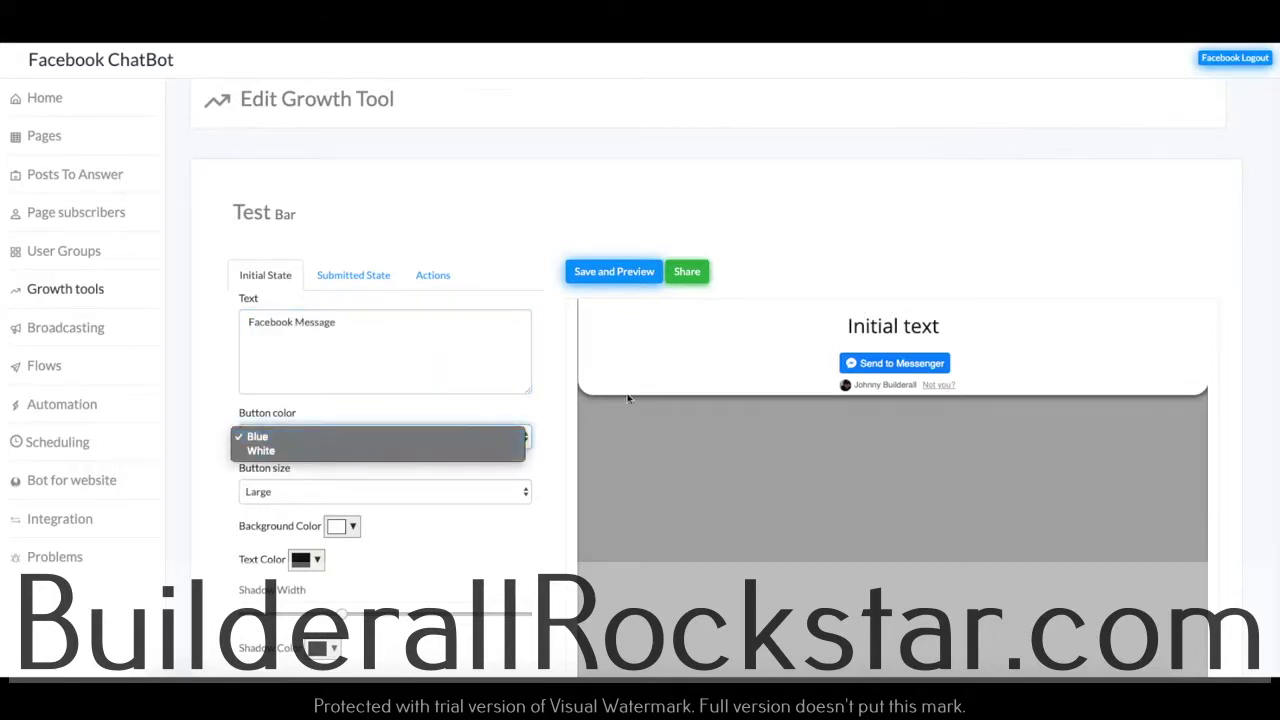
left_click(380, 326)
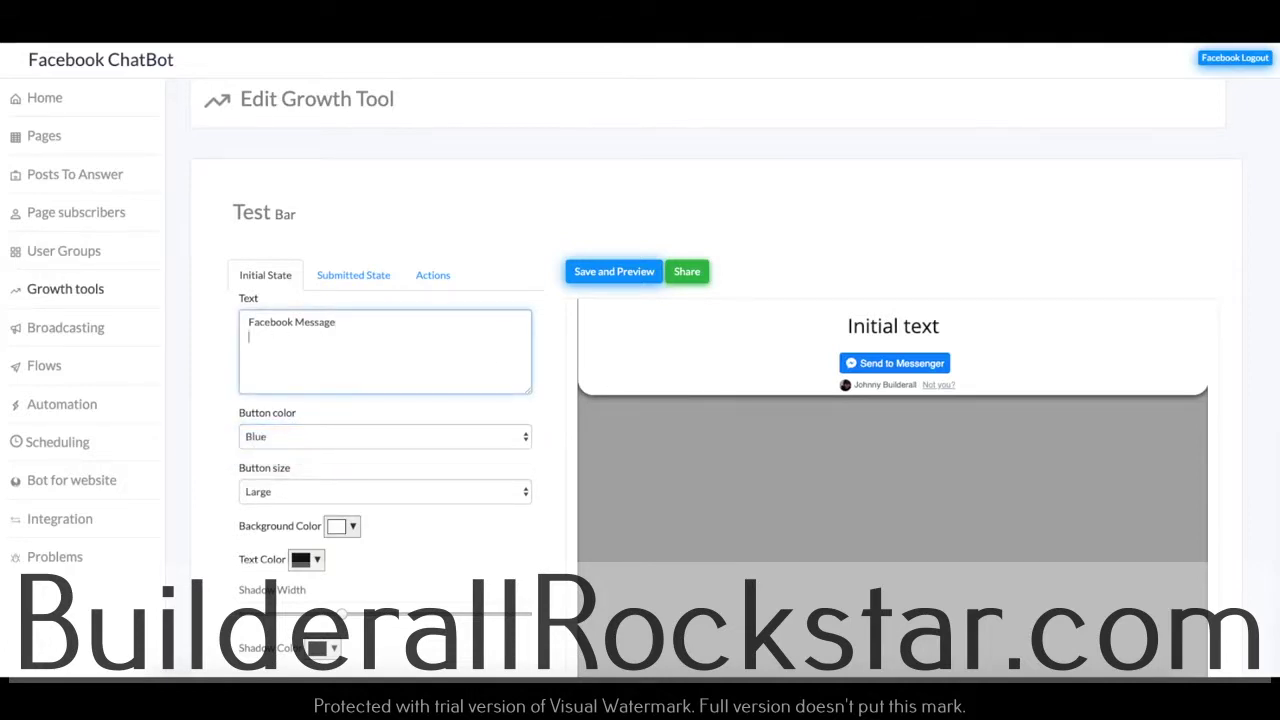
Set the bar's initial state button color to White and its button size to X-Large.
scroll(372, 370, "down", 1)
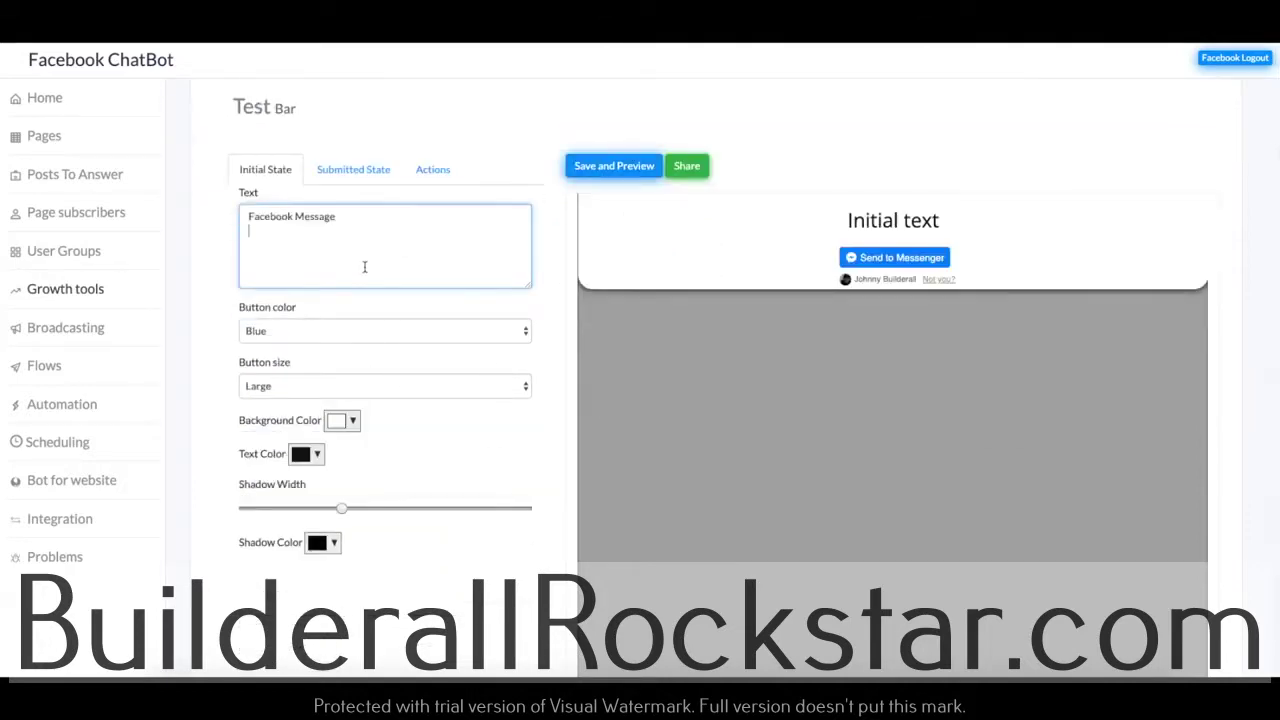
left_click(374, 330)
left_click(326, 344)
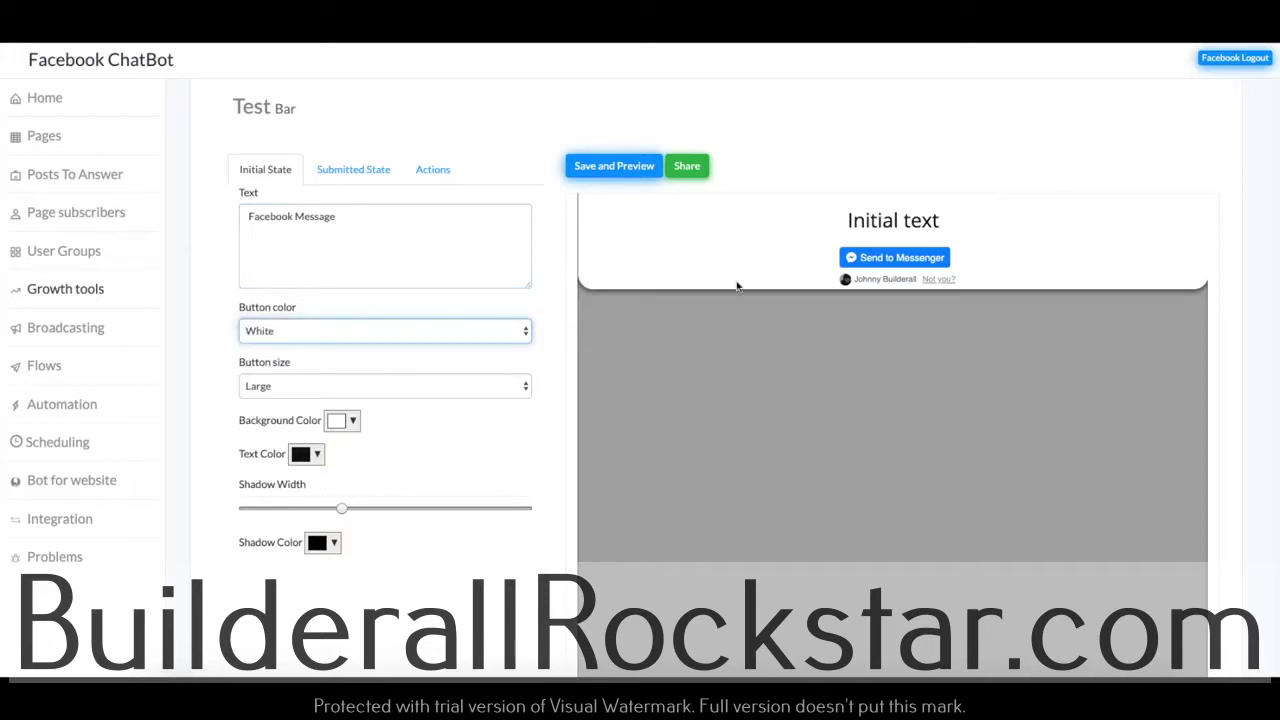
left_click(401, 393)
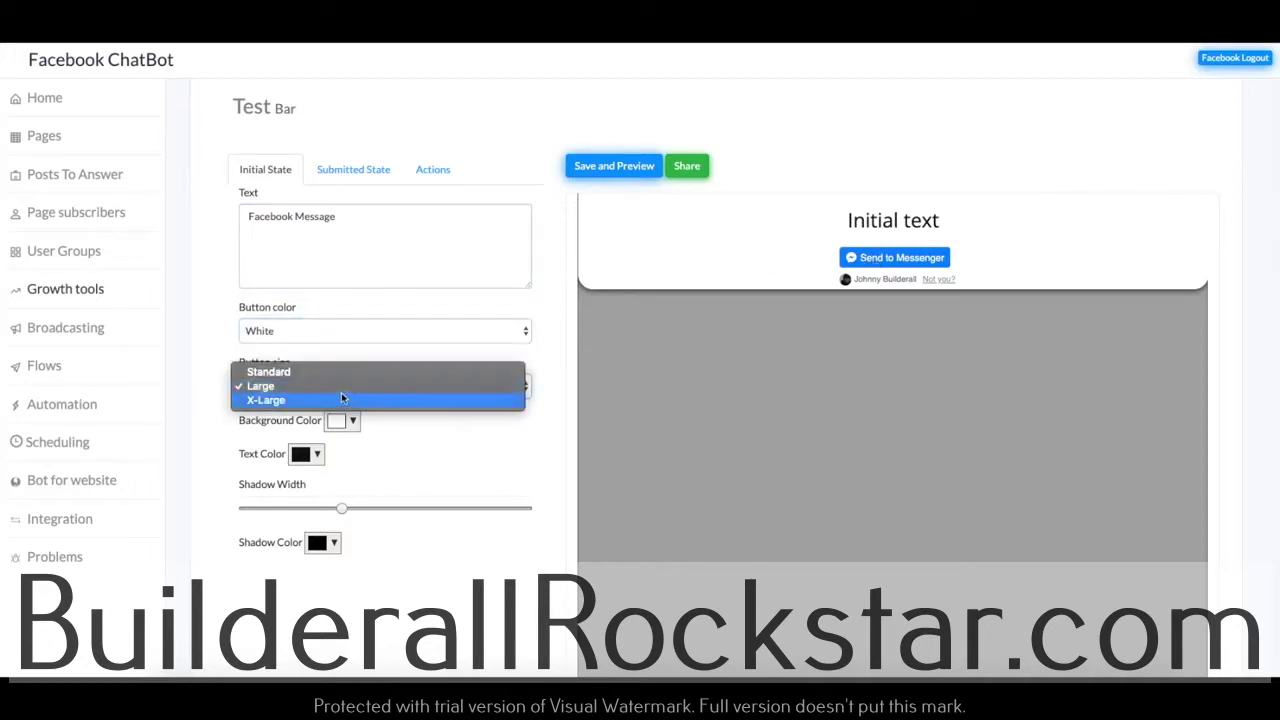
left_click(377, 382)
left_click(502, 386)
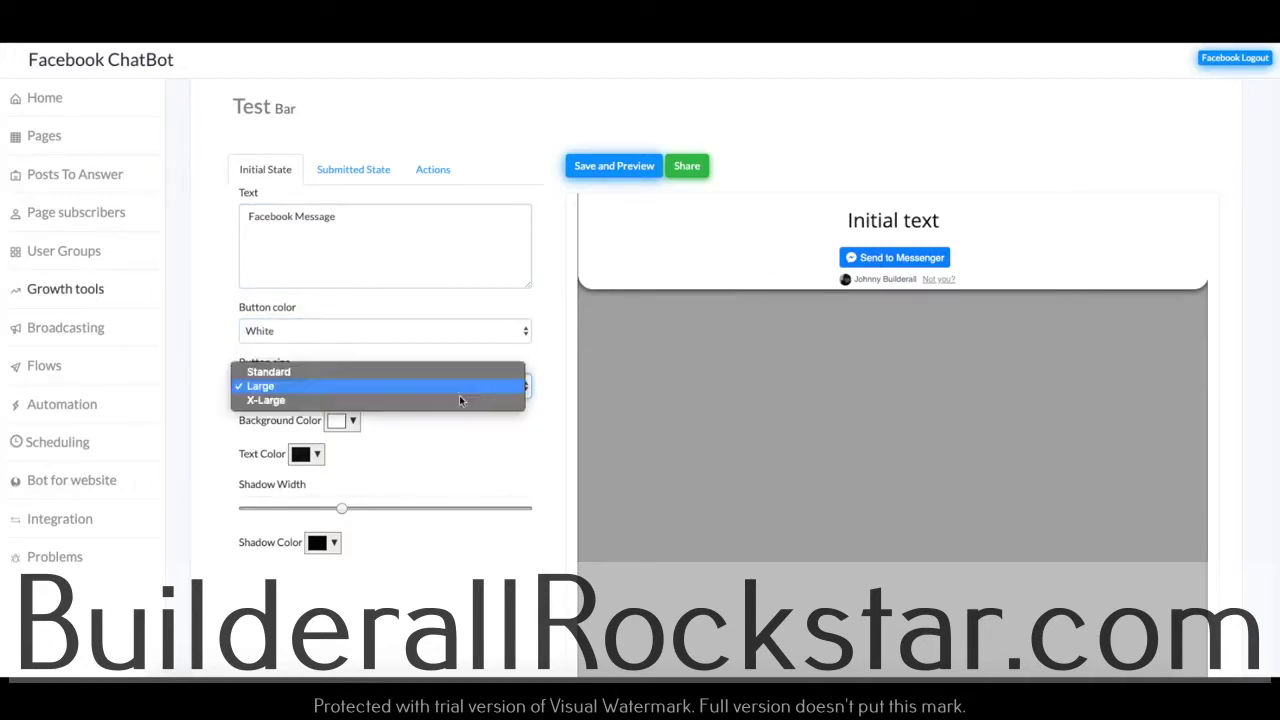
left_click(384, 400)
Set the bar's background color to red and its text color to grey.
left_click(352, 421)
left_click(423, 452)
left_click(424, 568)
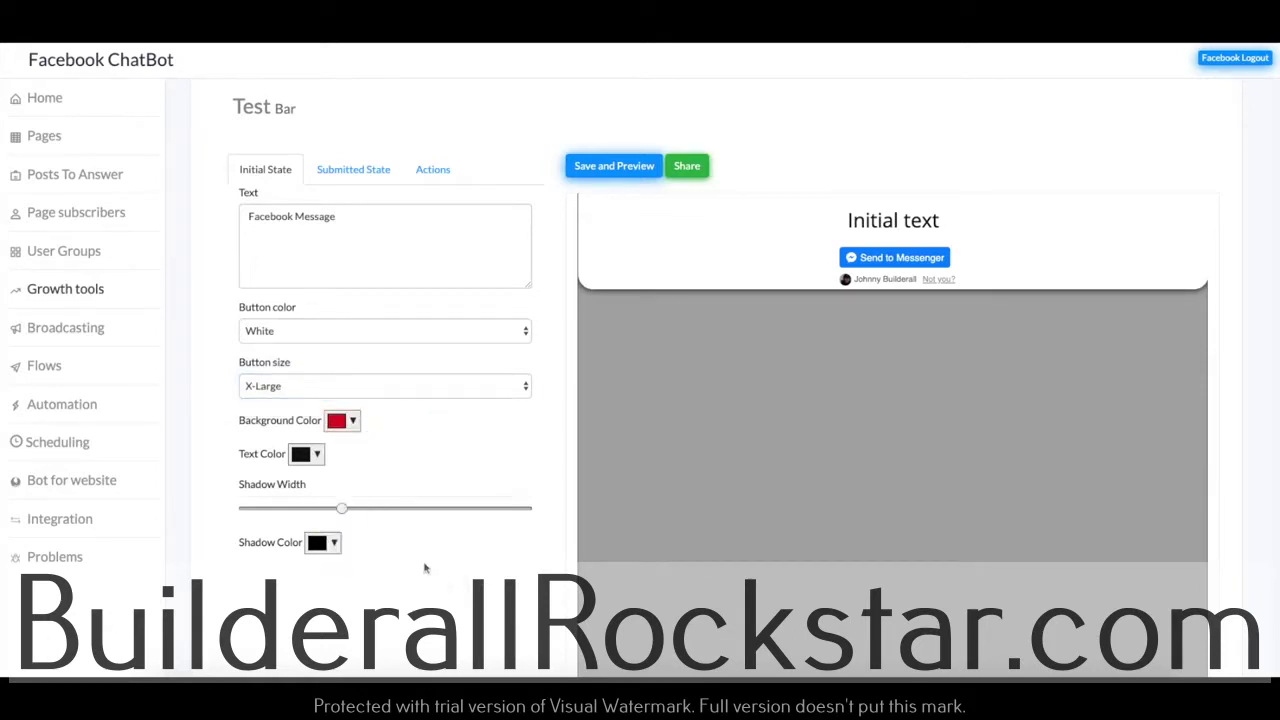
left_click(310, 454)
mouse_move(332, 518)
left_mouse_down()
mouse_move(297, 477)
mouse_move(297, 506)
mouse_move(395, 511)
left_mouse_up()
left_click(408, 613)
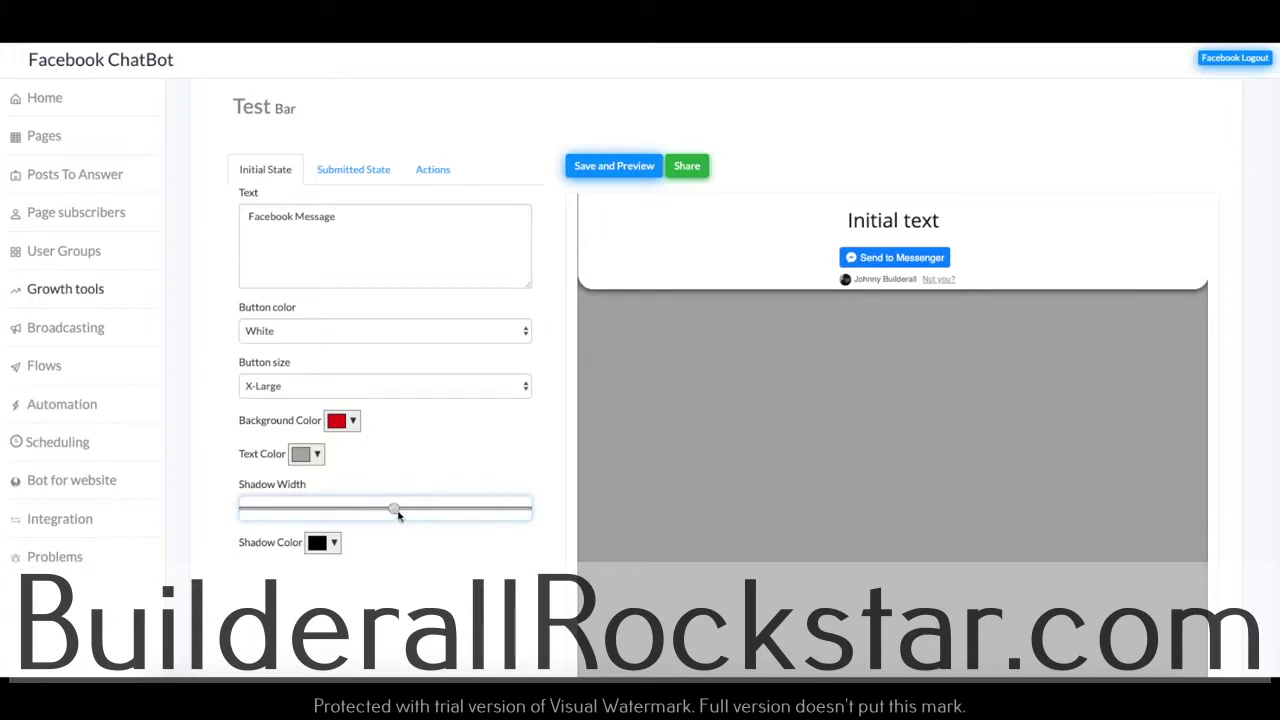
Increase the bar's shadow width, set its shadow color to bright green, and save and preview the bar.
left_click_drag(394, 512, 412, 512)
left_click(333, 543)
left_click_drag(433, 432, 434, 421)
left_click(395, 402)
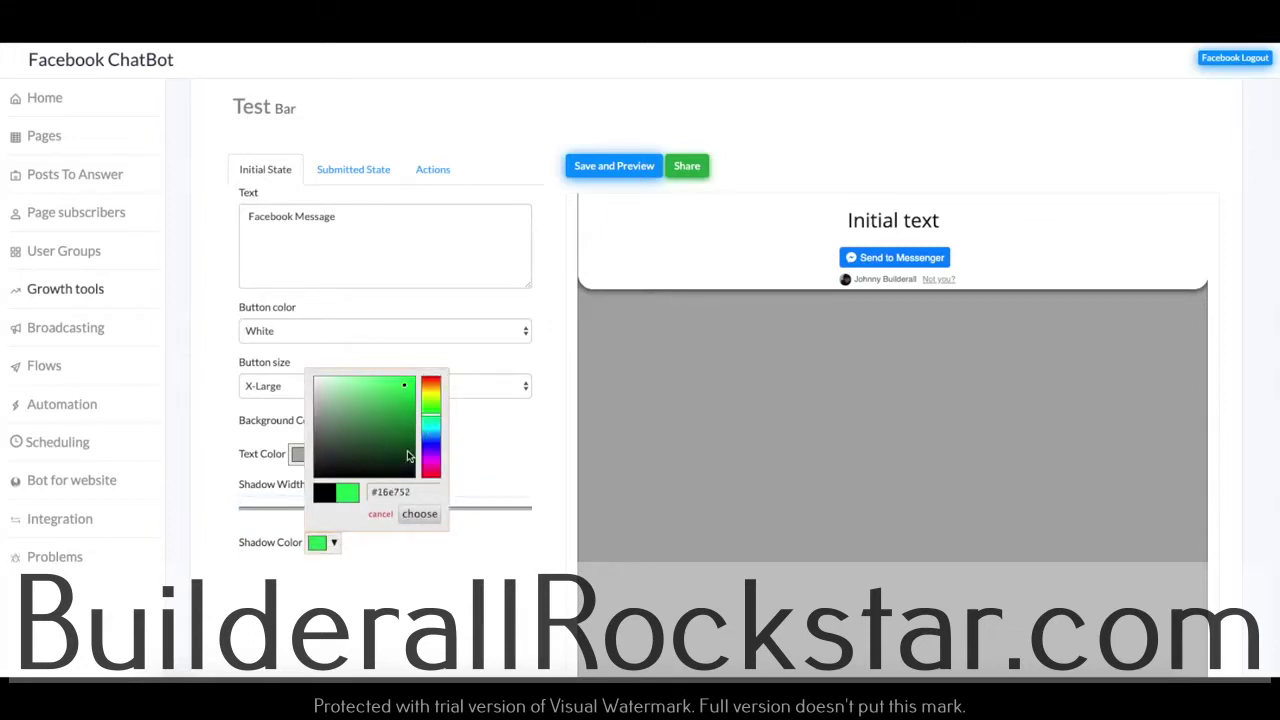
left_click(419, 514)
left_click(606, 167)
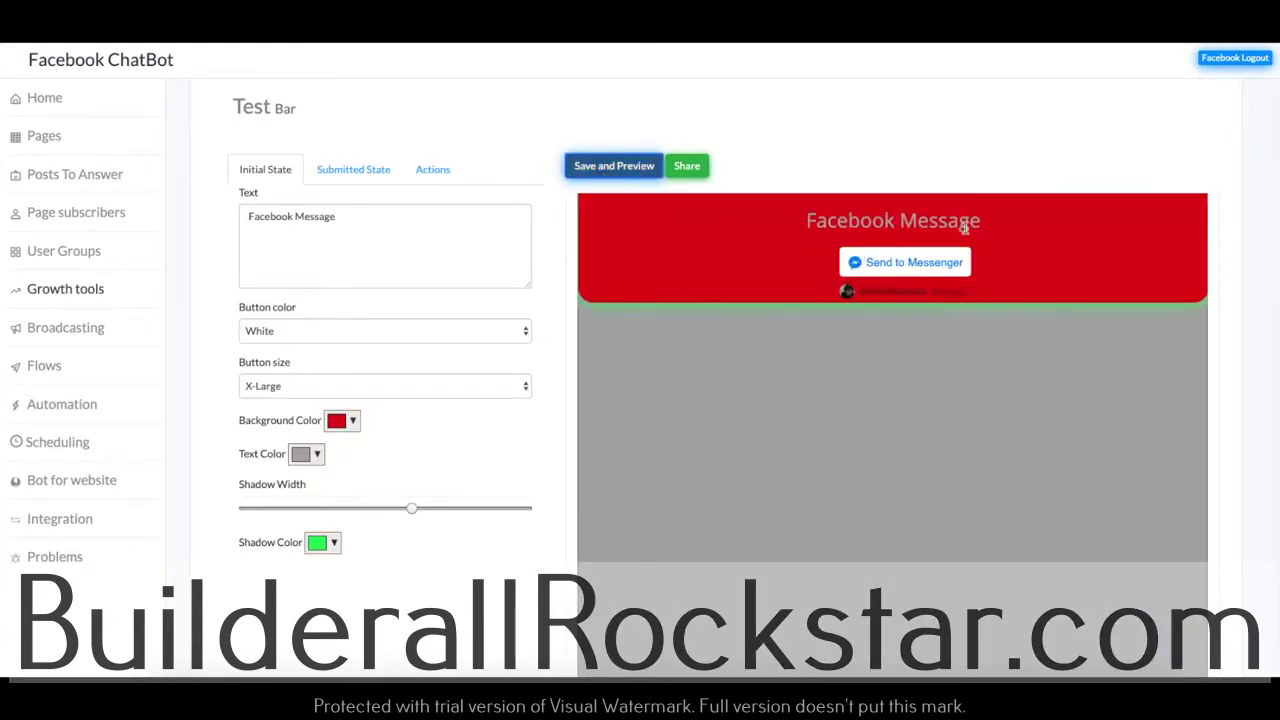
Examine the submitted state's after-submit actions by switching to GoTo URL and back to Open submission page.
left_click(336, 172)
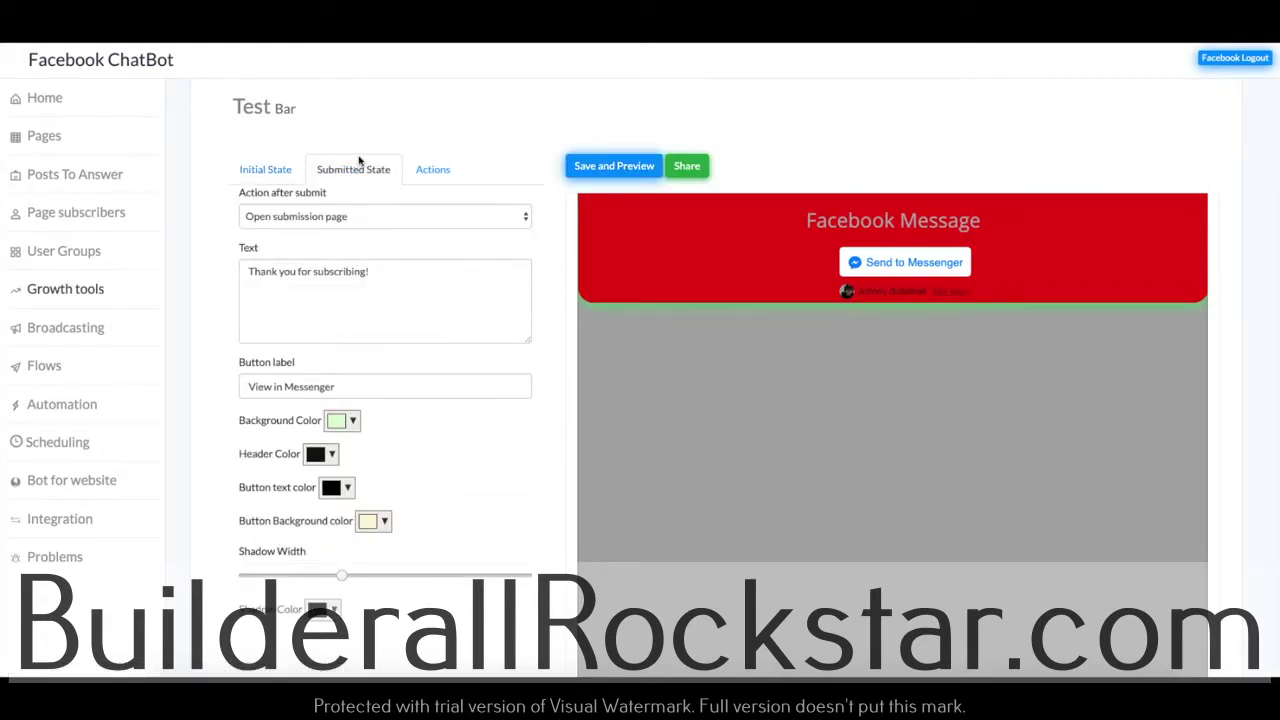
left_click(345, 217)
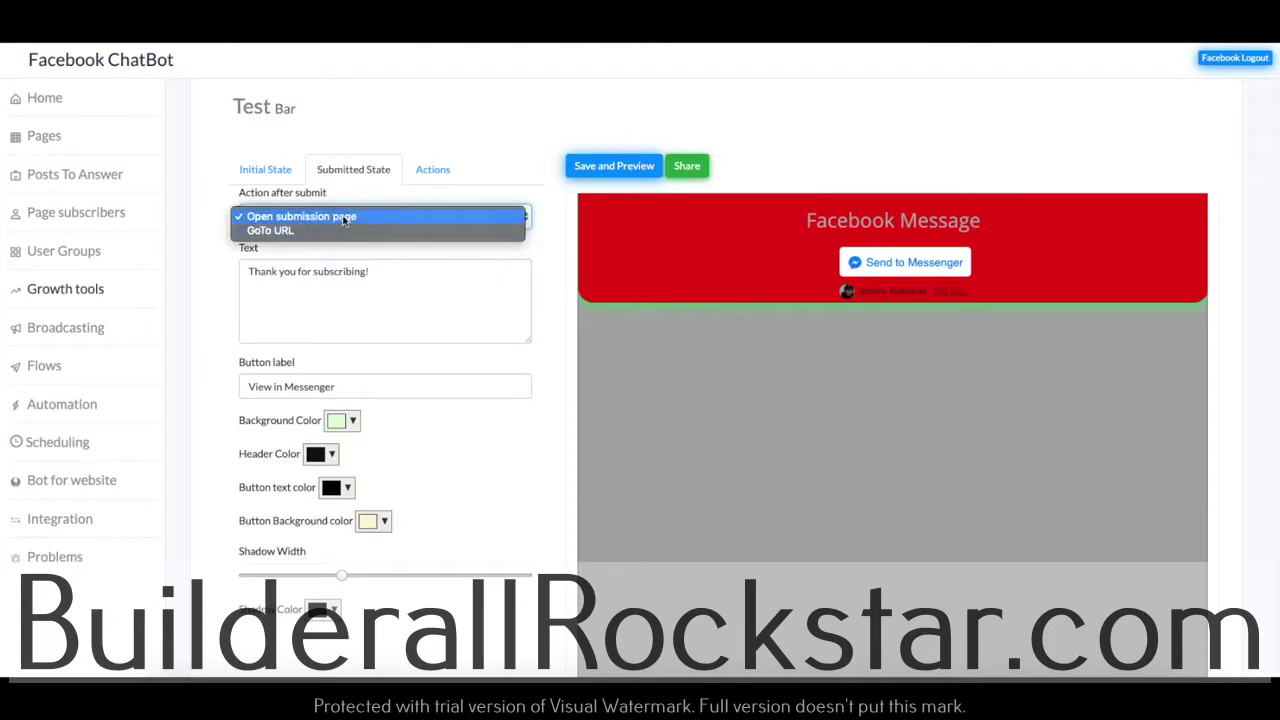
left_click(364, 211)
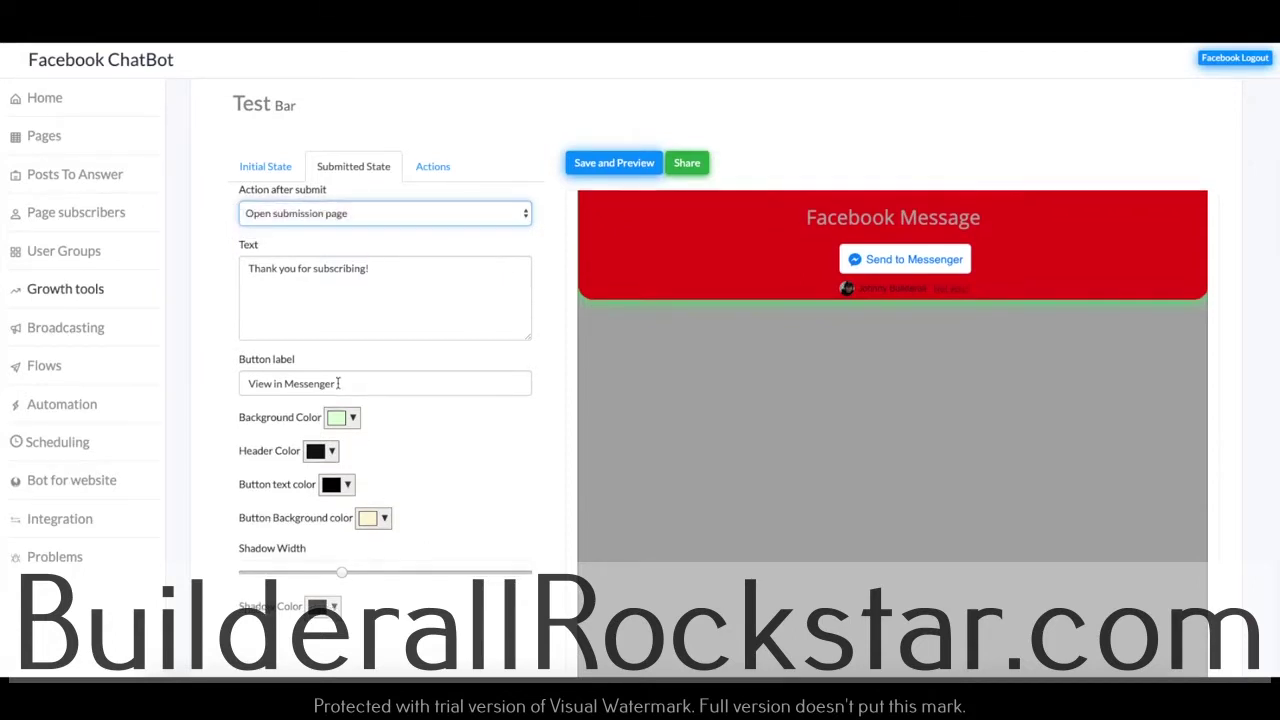
scroll(320, 340, "down", 1)
left_click(368, 290)
left_click(350, 190)
left_click(350, 200)
left_click(277, 247)
left_click(330, 188)
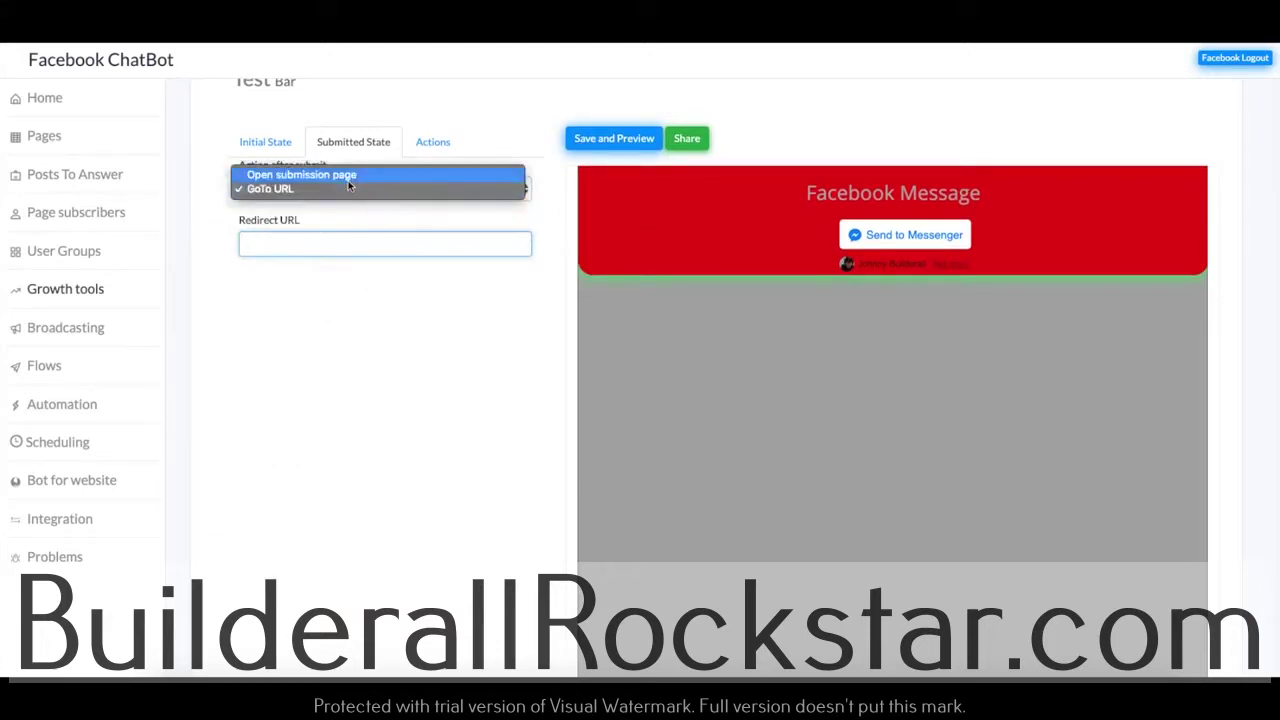
left_click(328, 173)
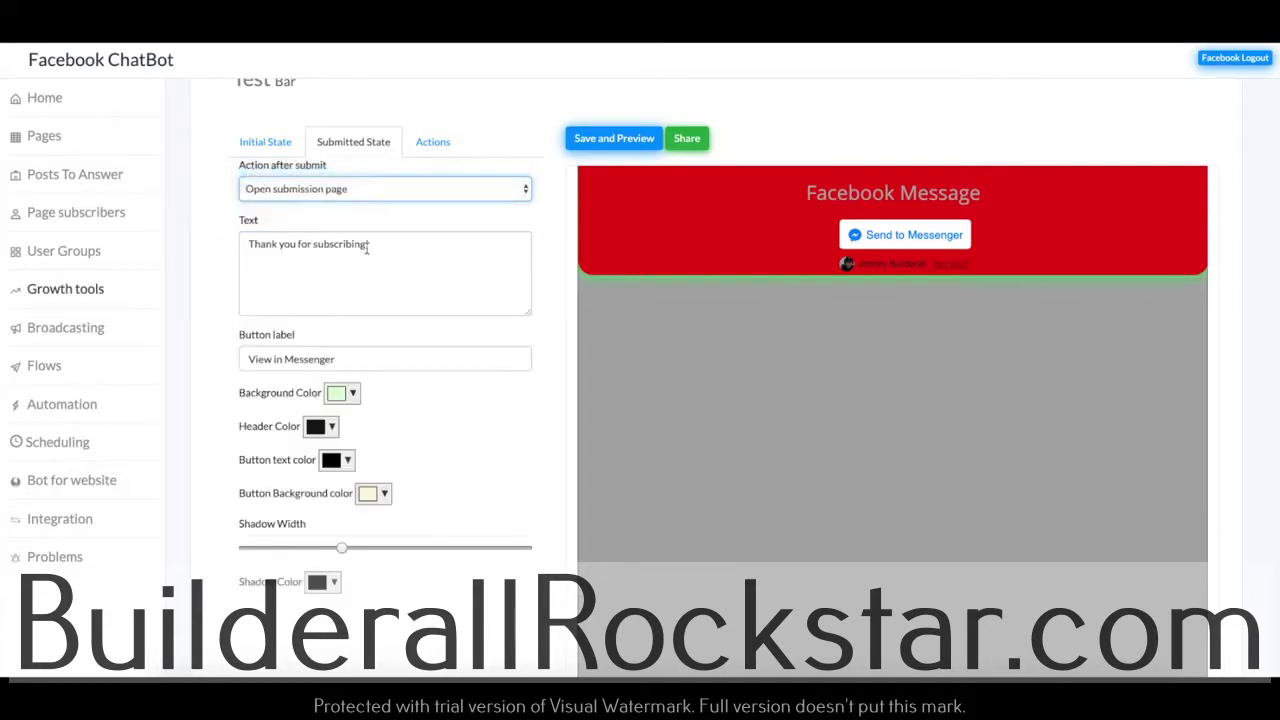
left_click(388, 249)
left_click_drag(388, 249, 223, 246)
left_click(342, 279)
left_click_drag(368, 250, 216, 246)
left_click(360, 294)
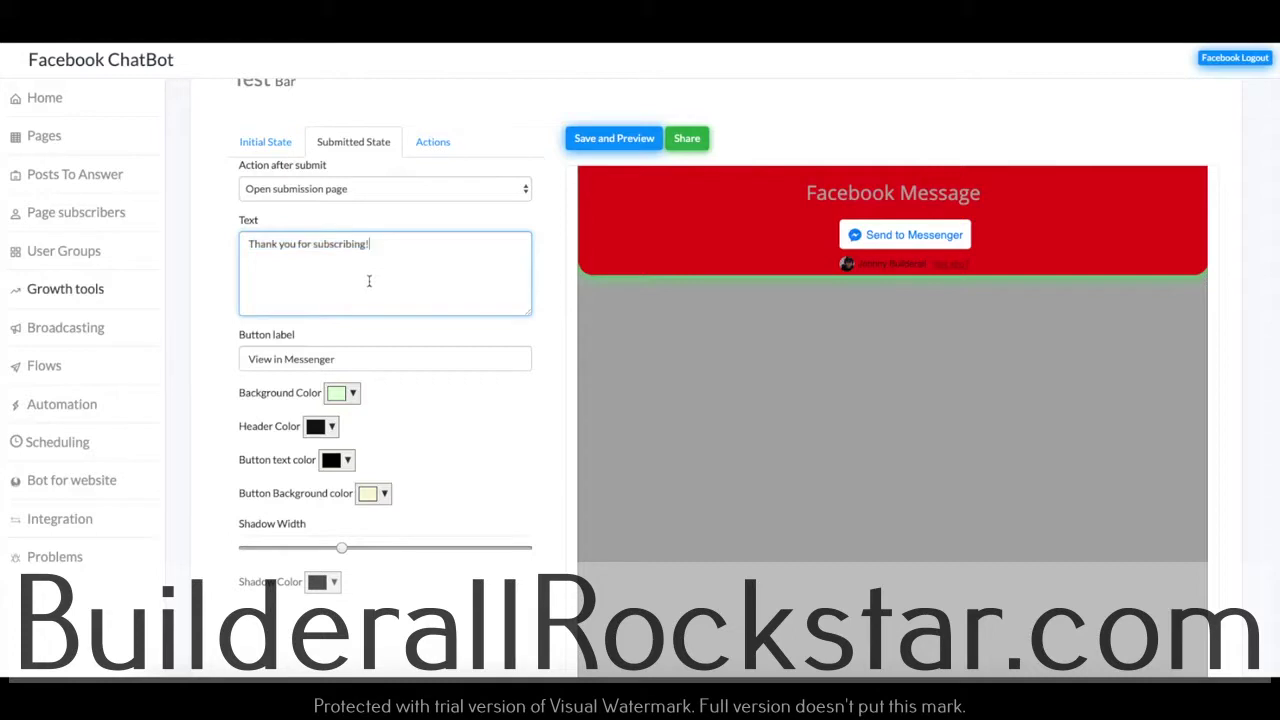
In the bar's actions, add subscribers to the group "Tutorial" and start the flow "Test" for them.
left_click(433, 143)
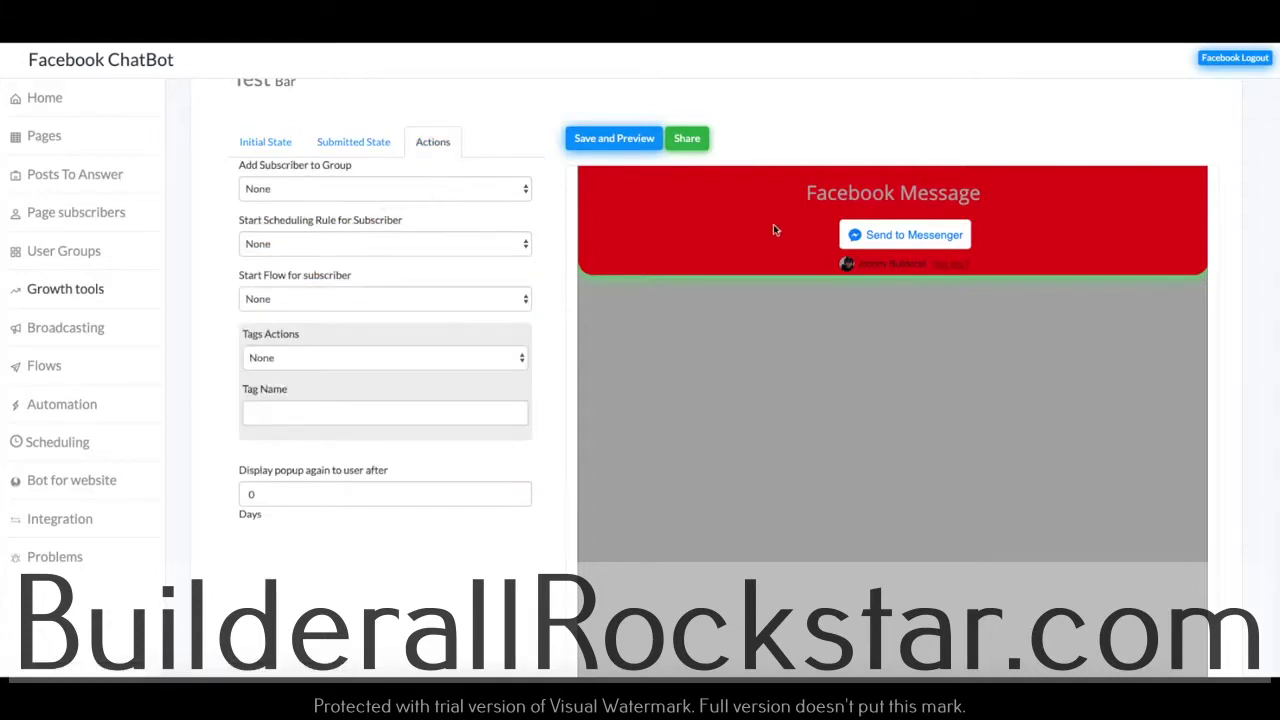
left_click(317, 194)
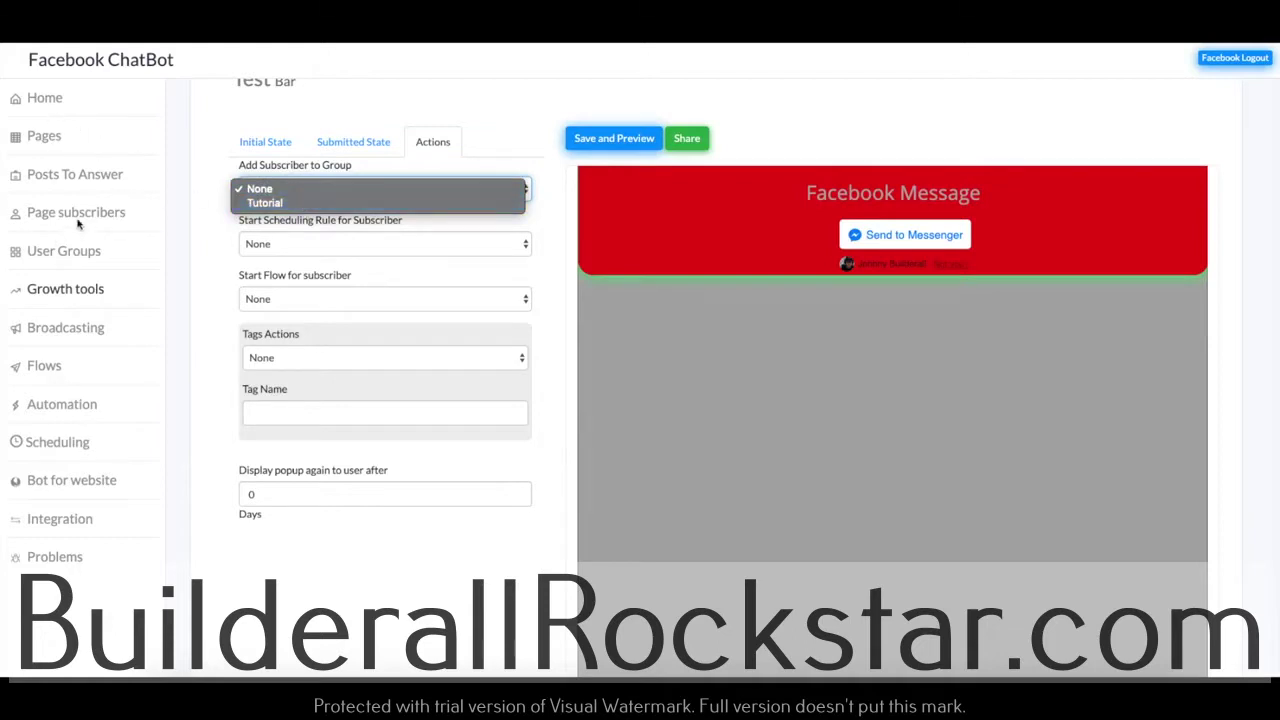
left_click(316, 201)
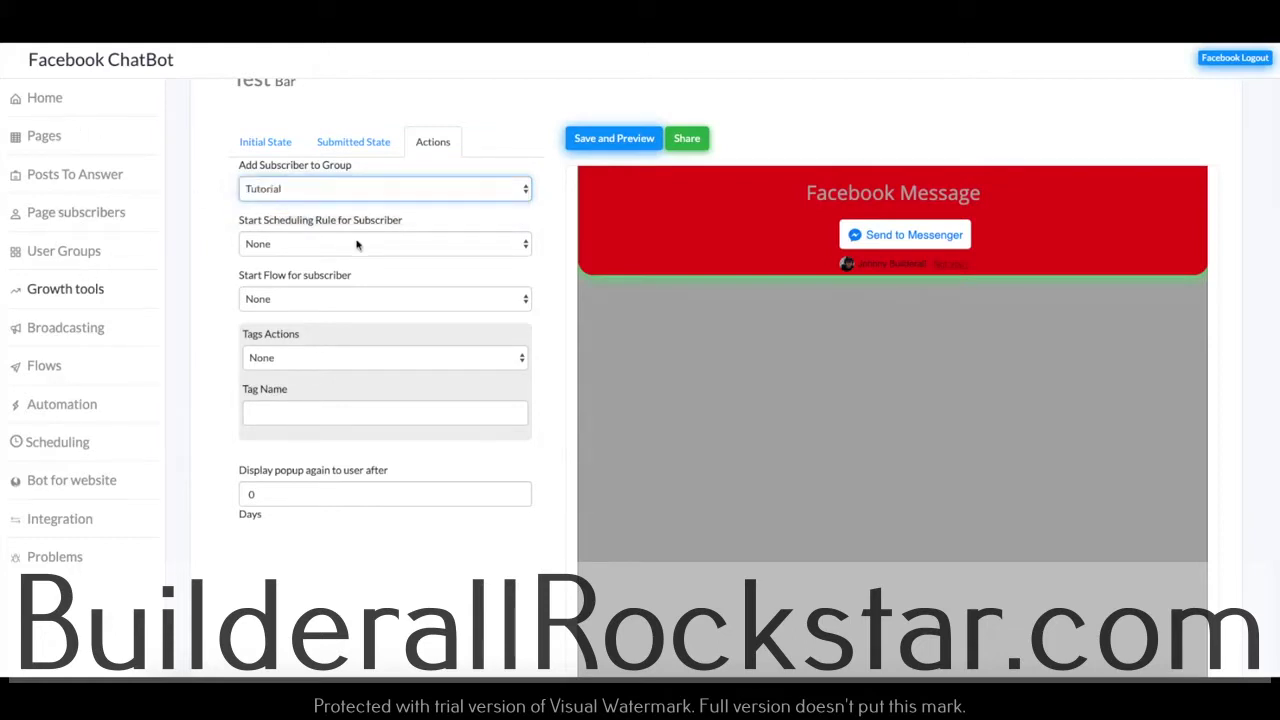
left_click(356, 243)
left_click(309, 240)
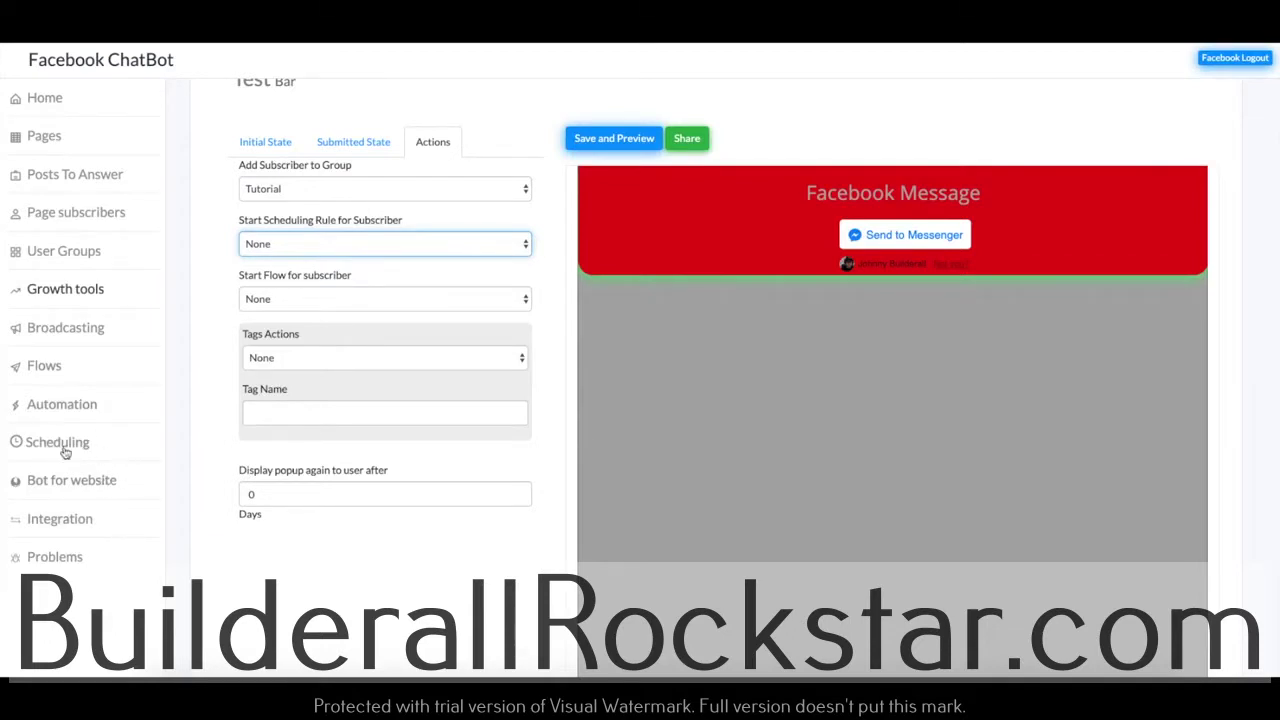
left_click(338, 299)
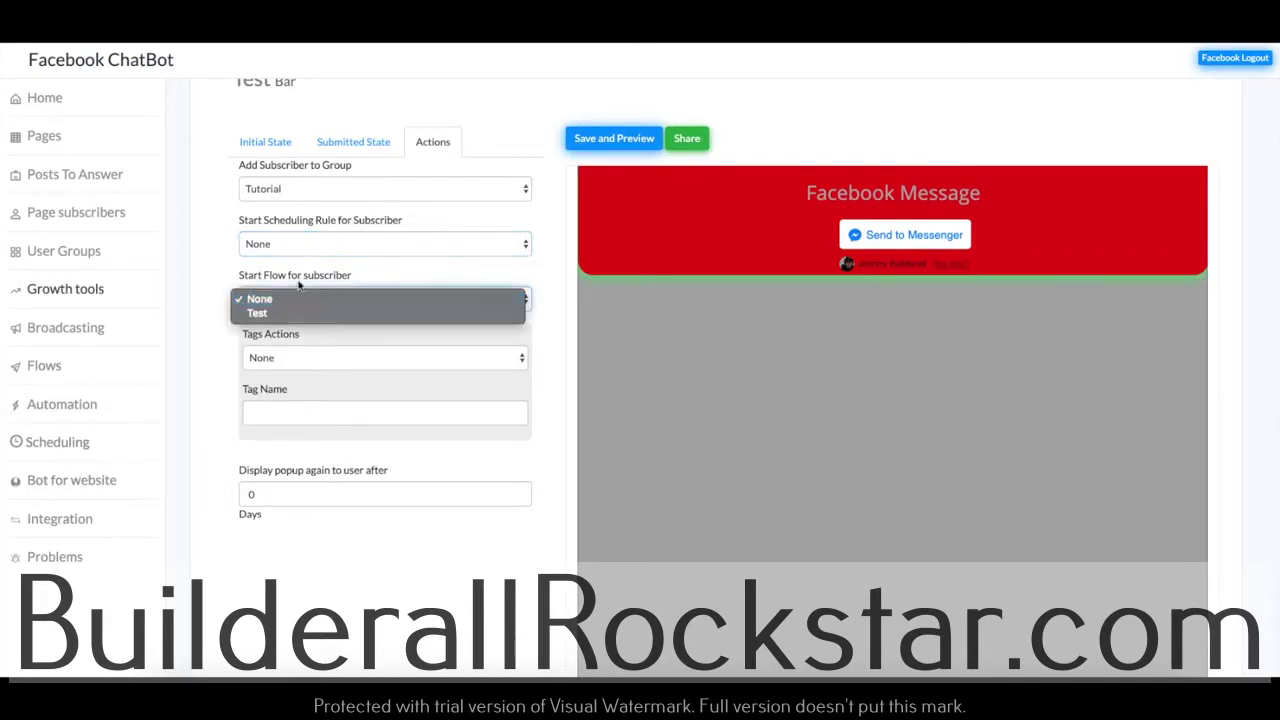
left_click(273, 315)
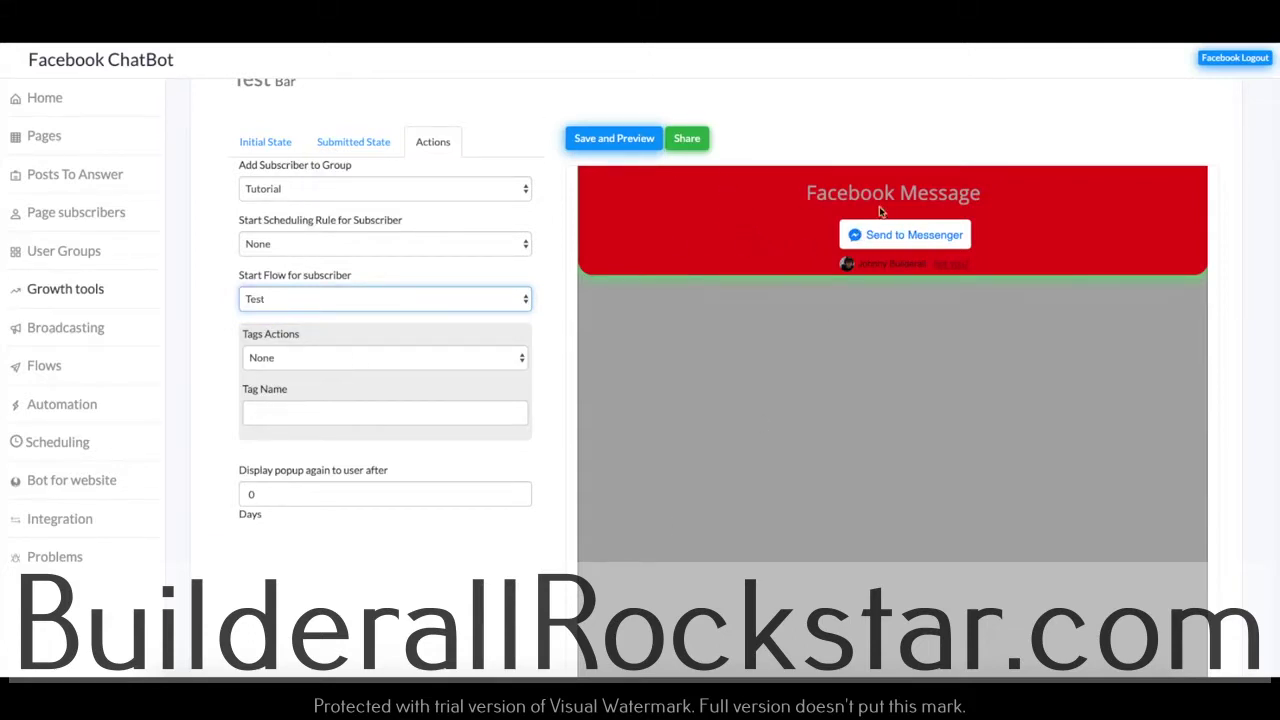
Open the sharing options of the "Test" bar and select the provided share text.
left_click(687, 138)
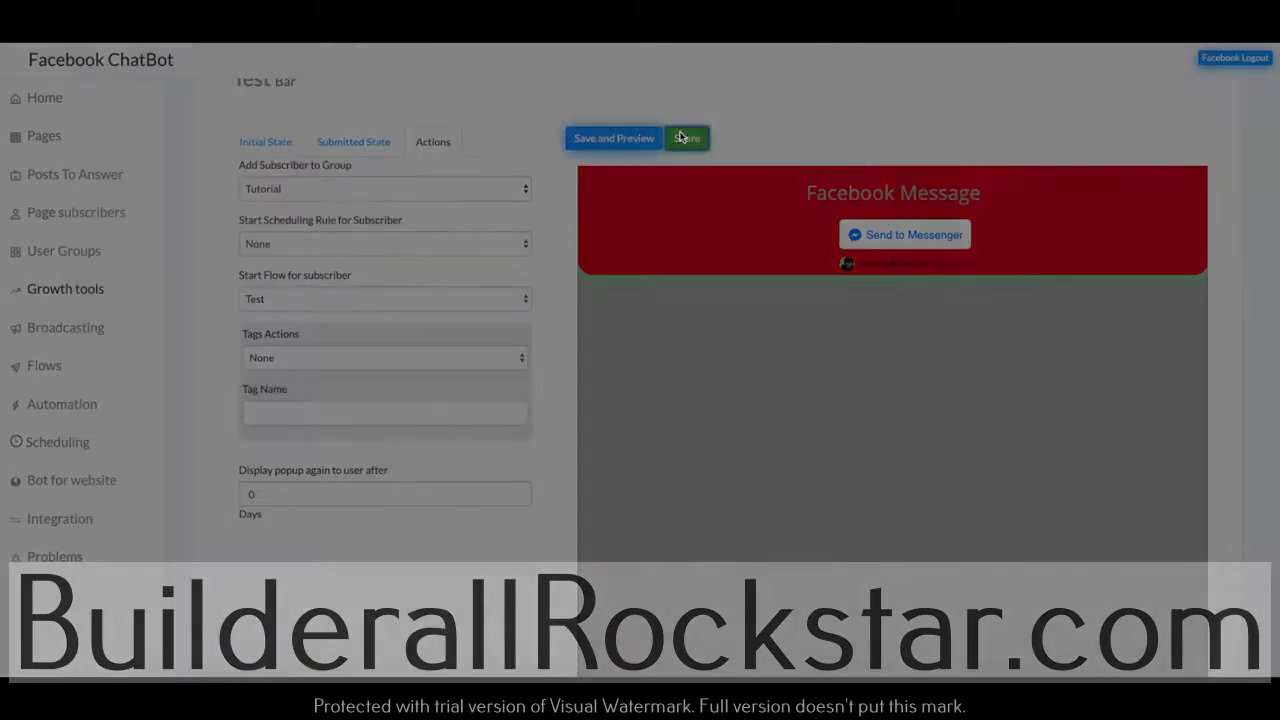
left_click_drag(516, 159, 817, 167)
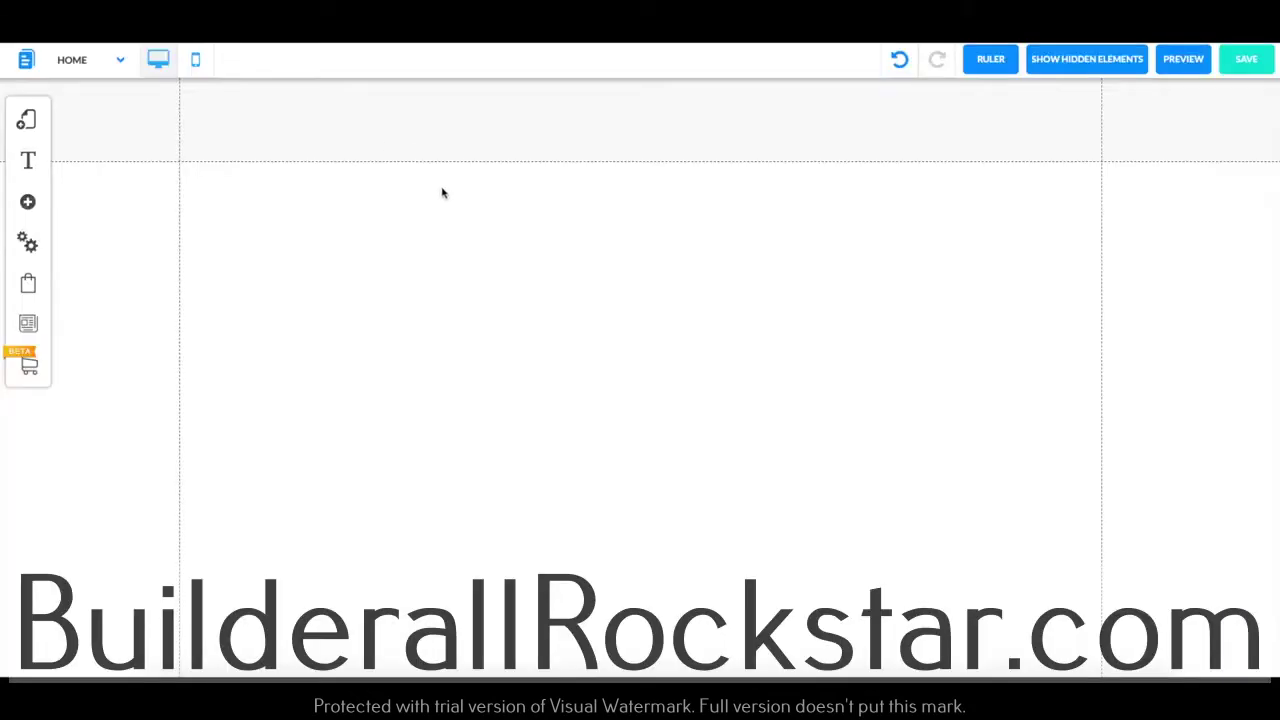
In the default layout's Settings and SEO, replace the code in Scripts with the copied share code of the bar.
left_click(26, 120)
left_click(243, 157)
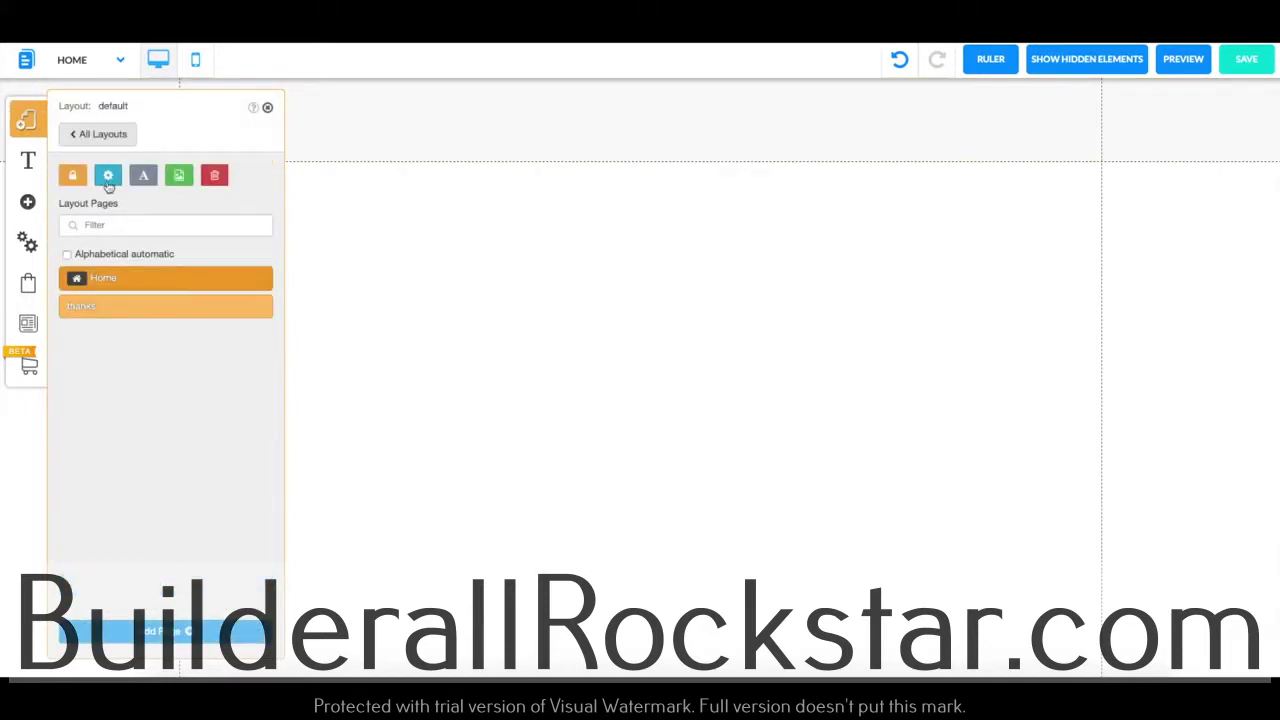
left_click(107, 176)
scroll(153, 423, "down", 5)
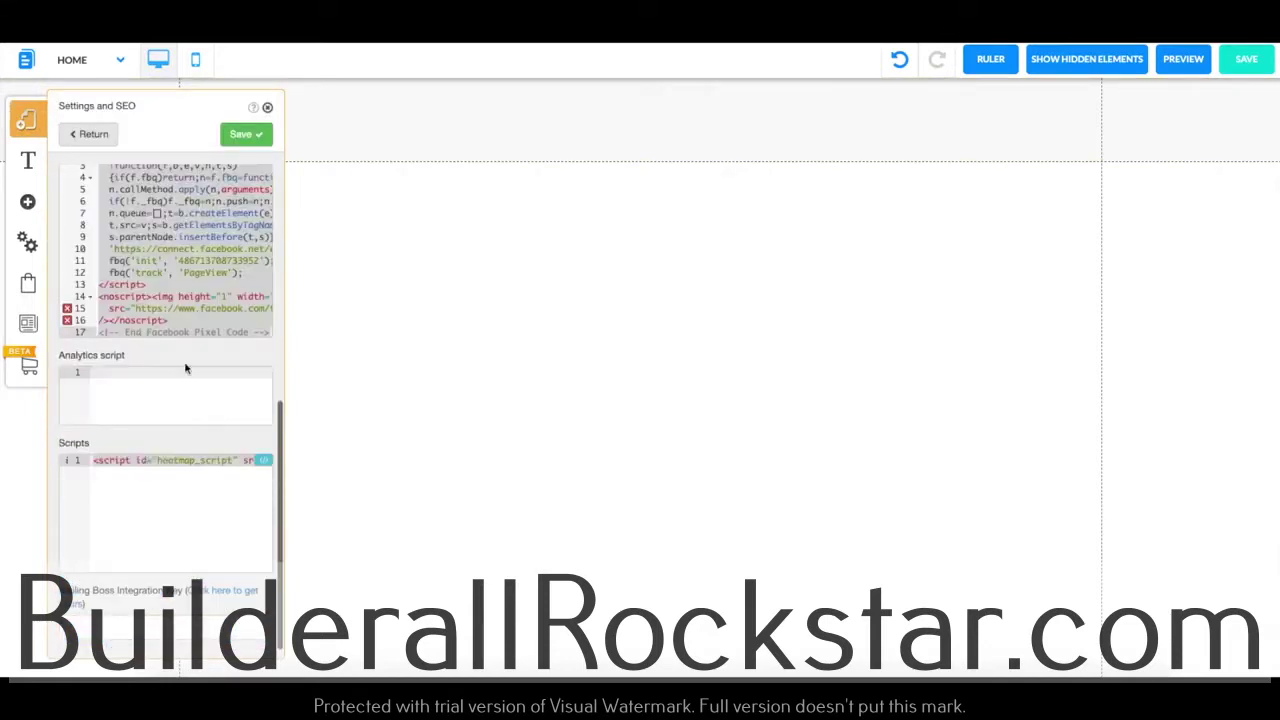
left_click(205, 479)
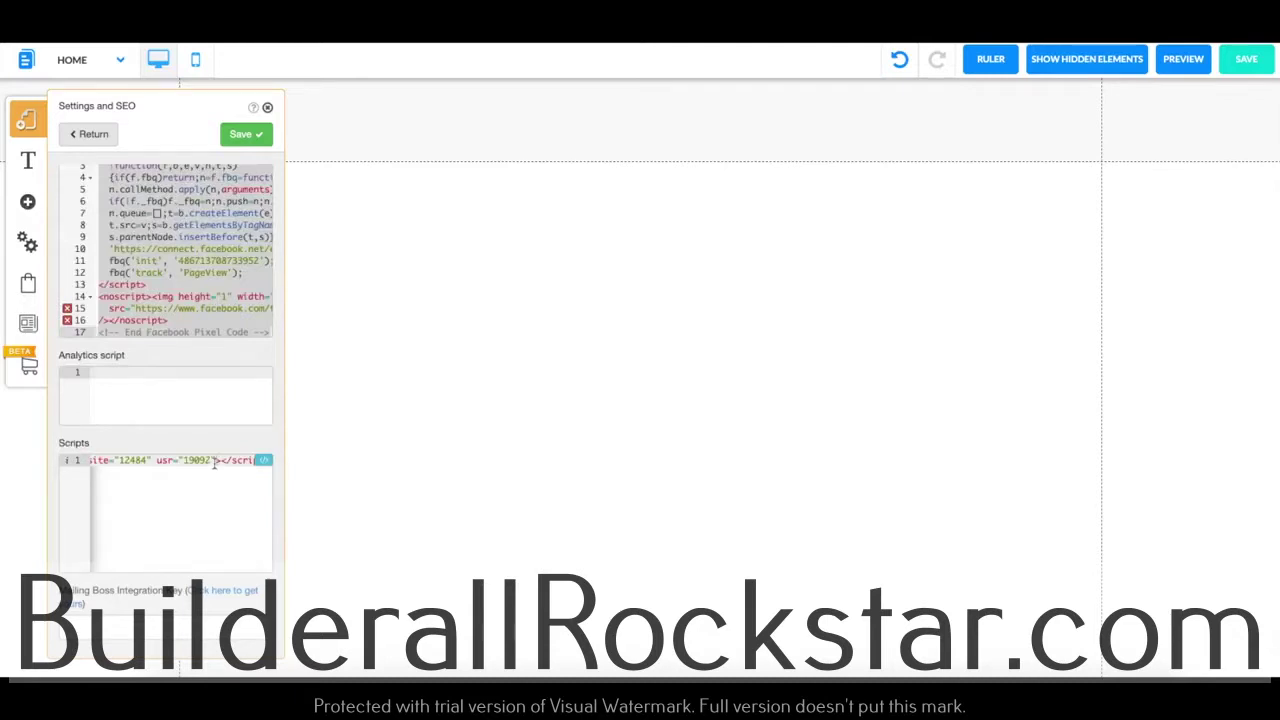
key("ctrl+a")
key("BackSpace")
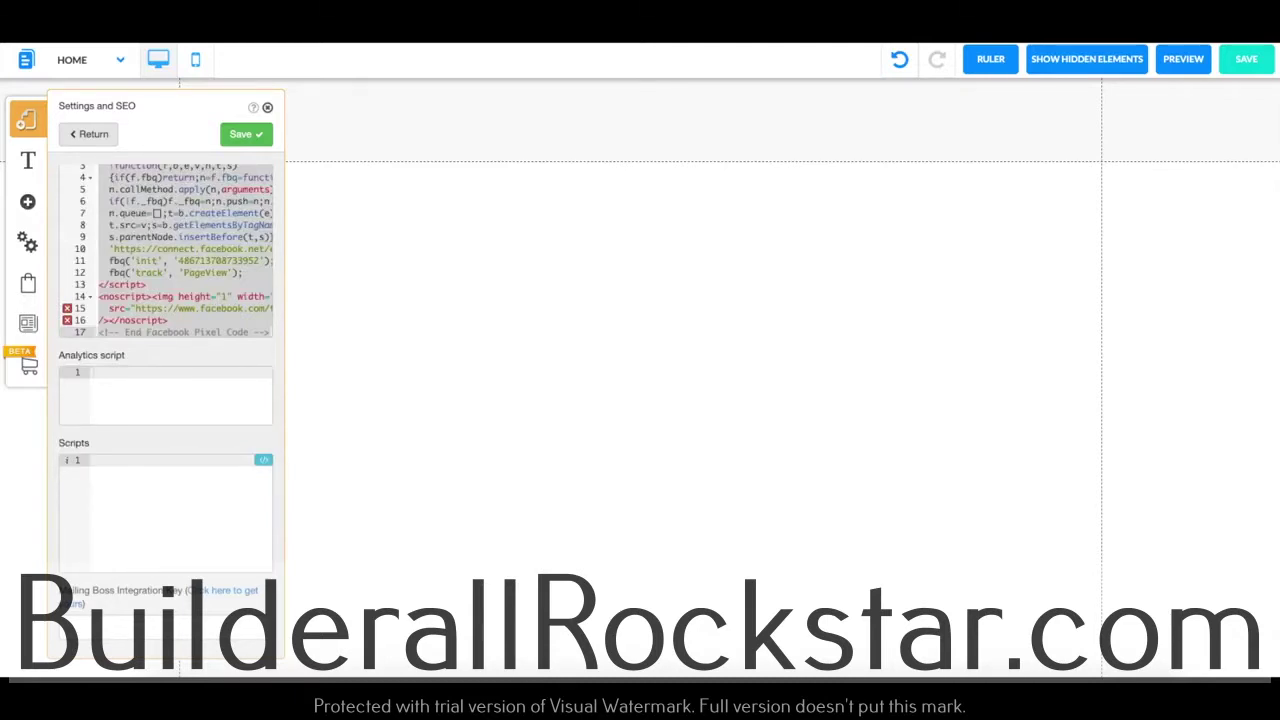
key("ctrl+v")
left_click(267, 107)
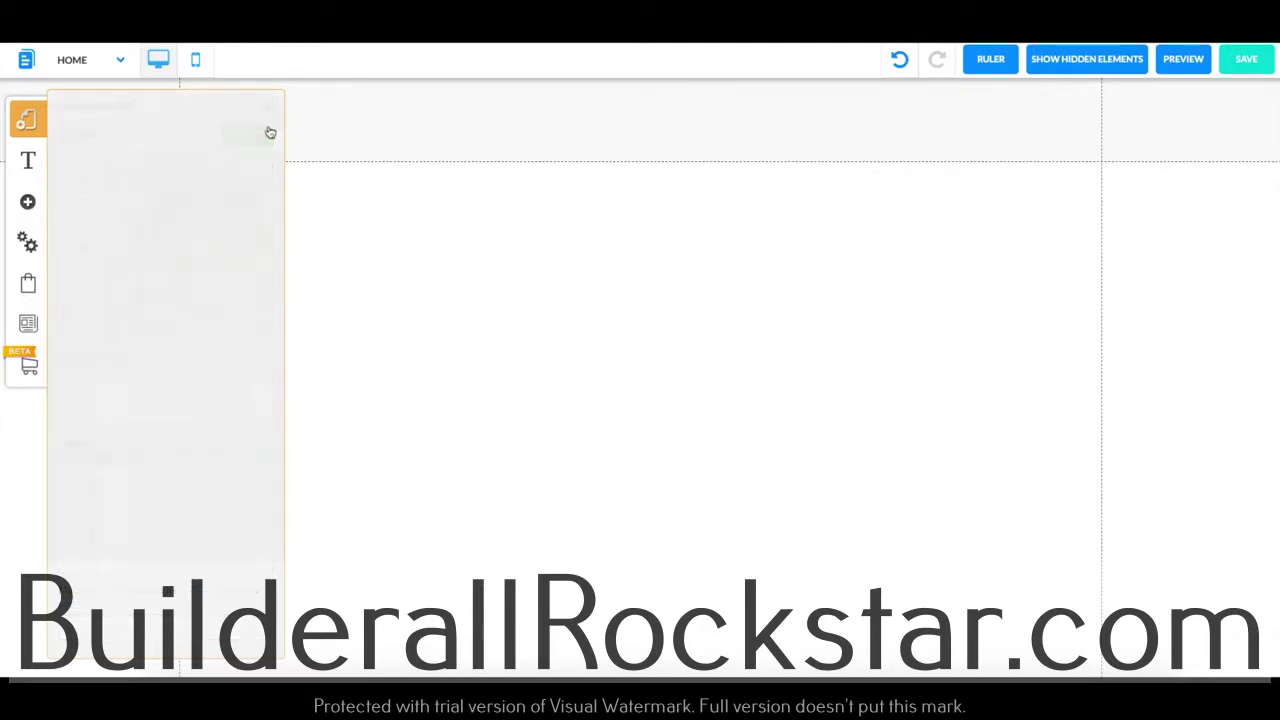
Save the site with the modified Home page included and close the layout pages.
left_click(1246, 59)
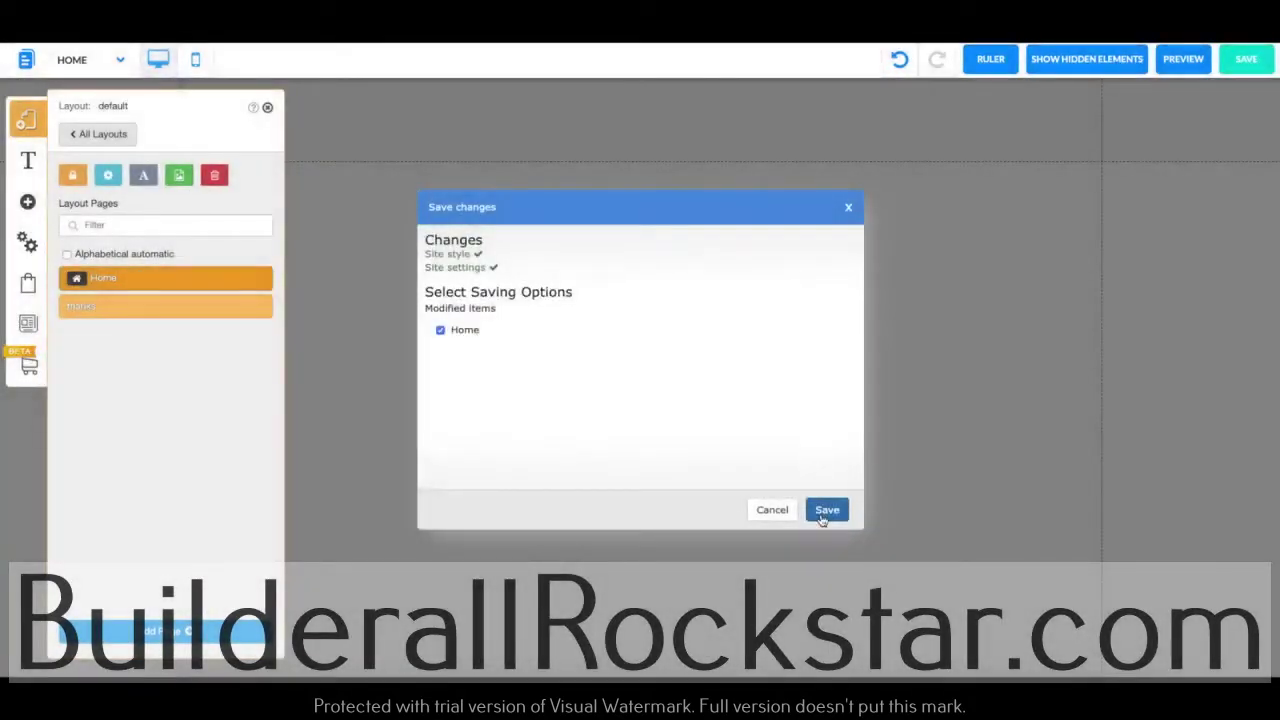
left_click(826, 512)
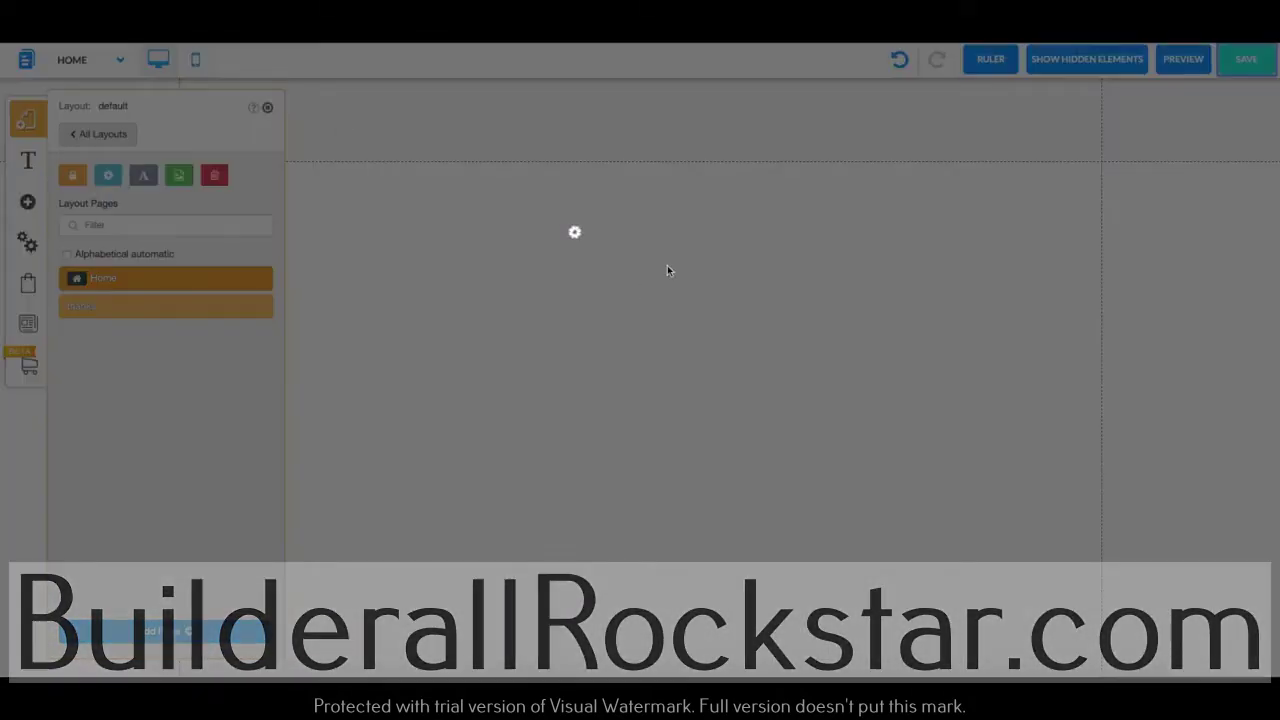
left_click(736, 320)
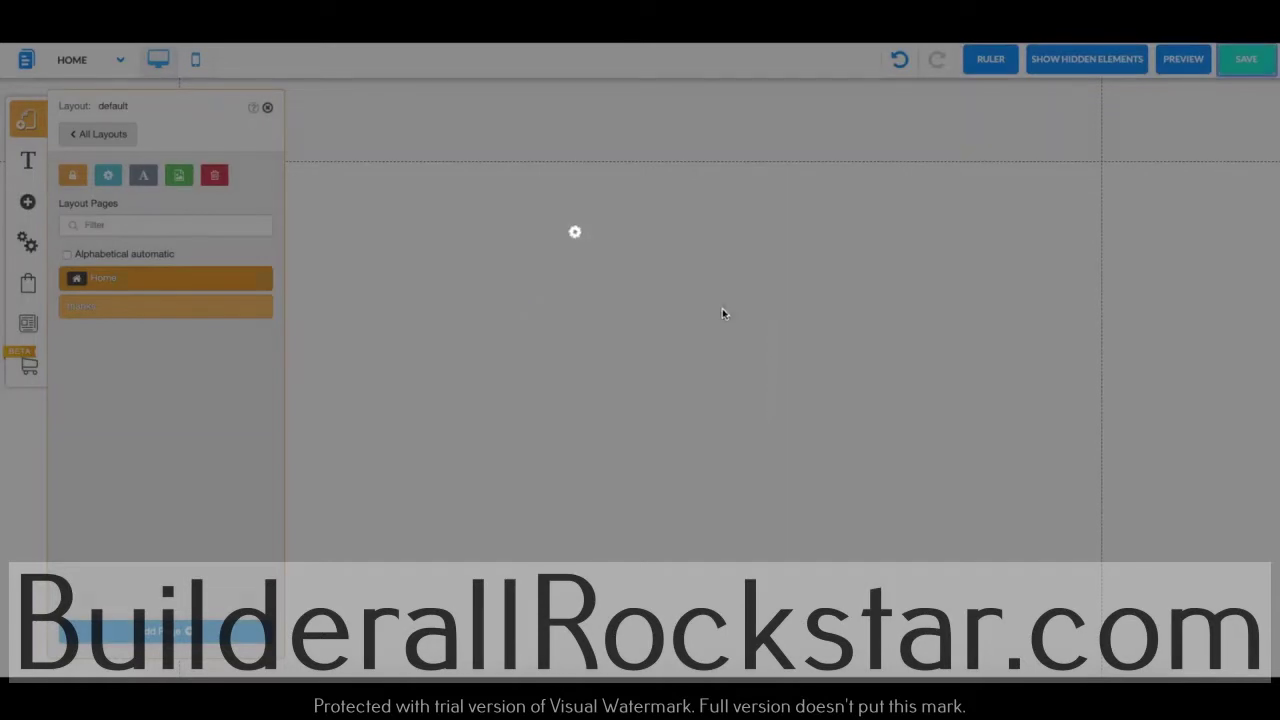
left_click(267, 107)
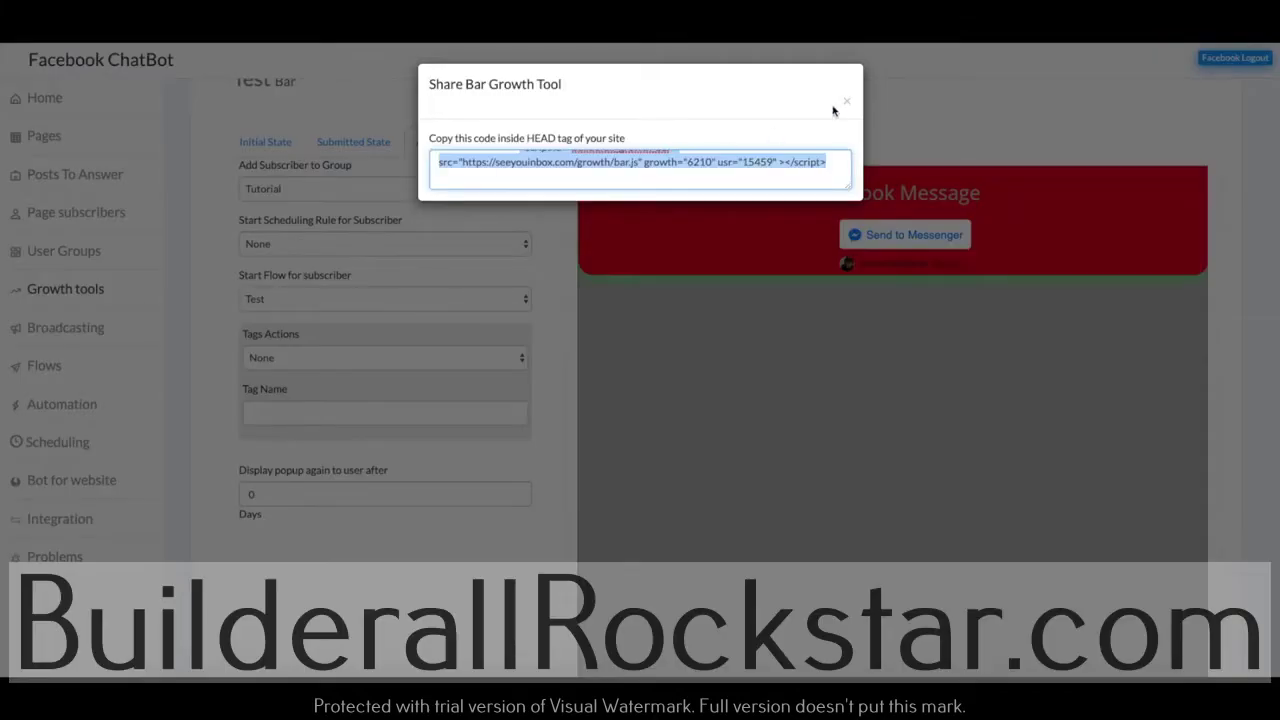
Close the bar's sharing options and create a schedule rule named "Test" of type Send on date.
left_click(845, 101)
left_click(66, 444)
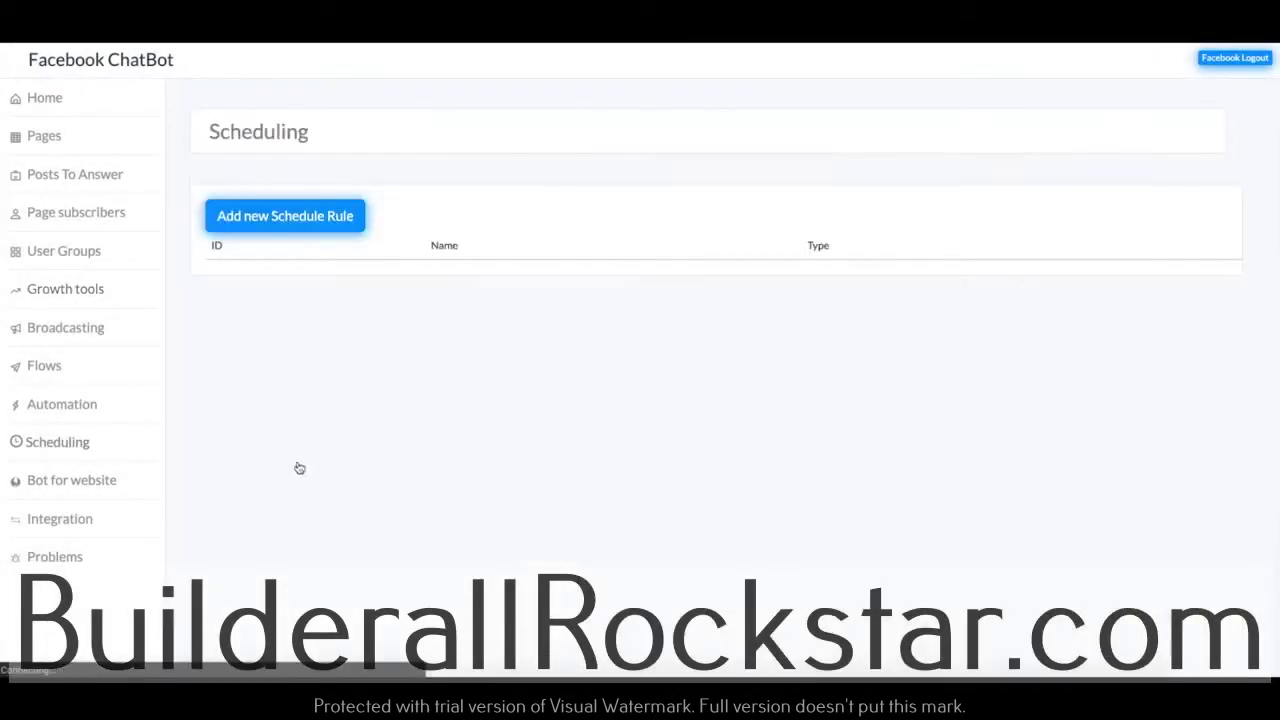
left_click(312, 224)
left_click(528, 329)
type("Test")
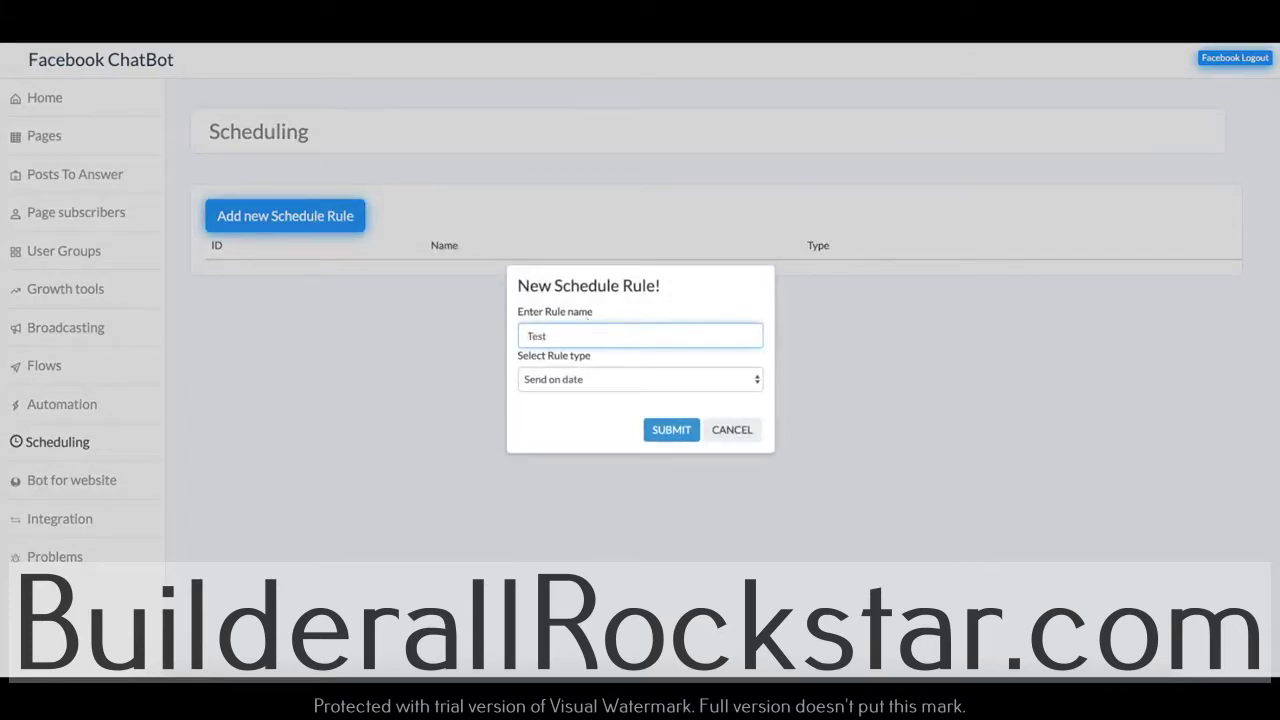
left_click(607, 380)
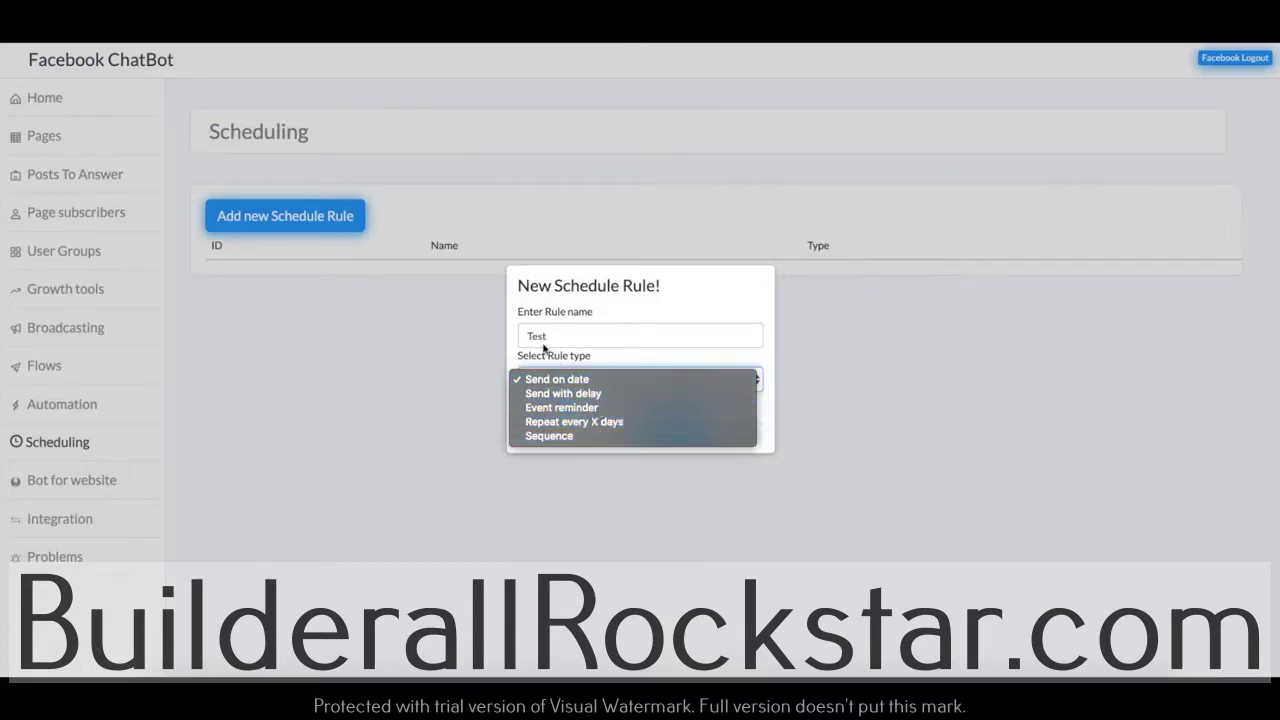
left_click(608, 364)
left_click(612, 388)
left_click(583, 381)
left_click(678, 431)
Set the rule's send date to 18 June 2019 at 15:35, choose the flow "Test" to send, and save the changes.
left_click(253, 214)
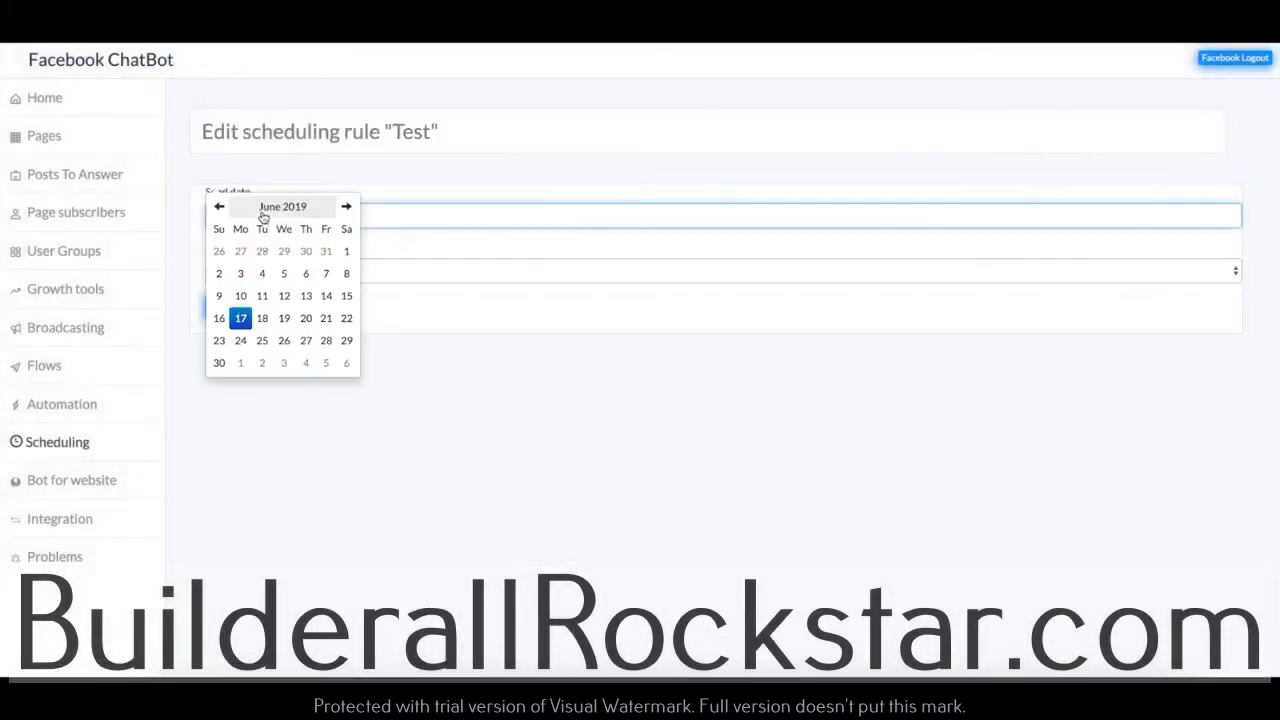
left_click(262, 317)
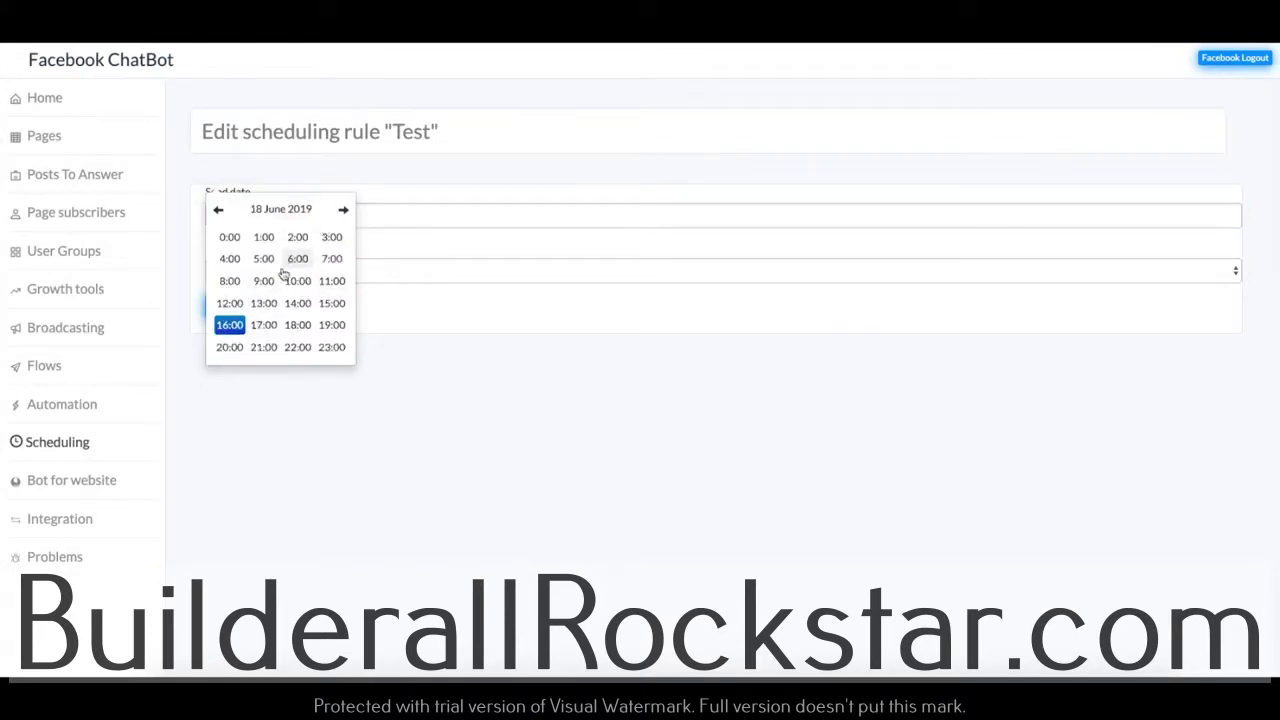
left_click(318, 305)
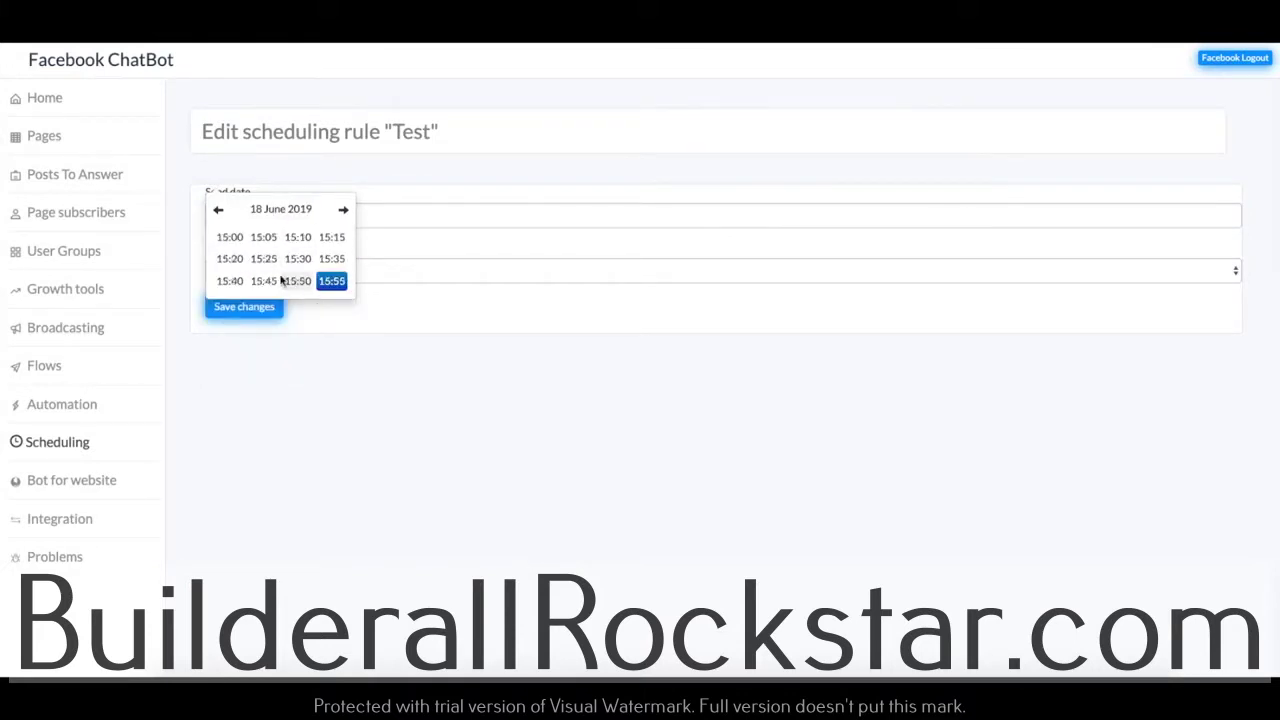
left_click(331, 259)
left_click(298, 268)
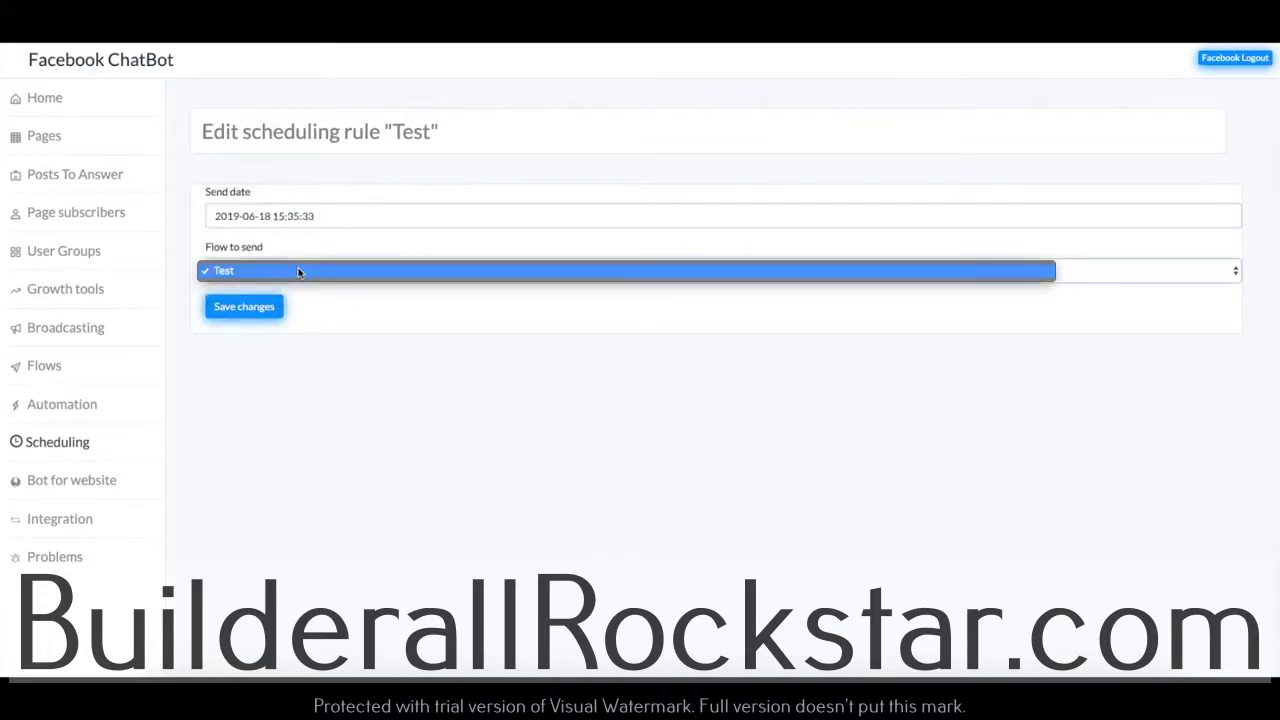
left_click(291, 272)
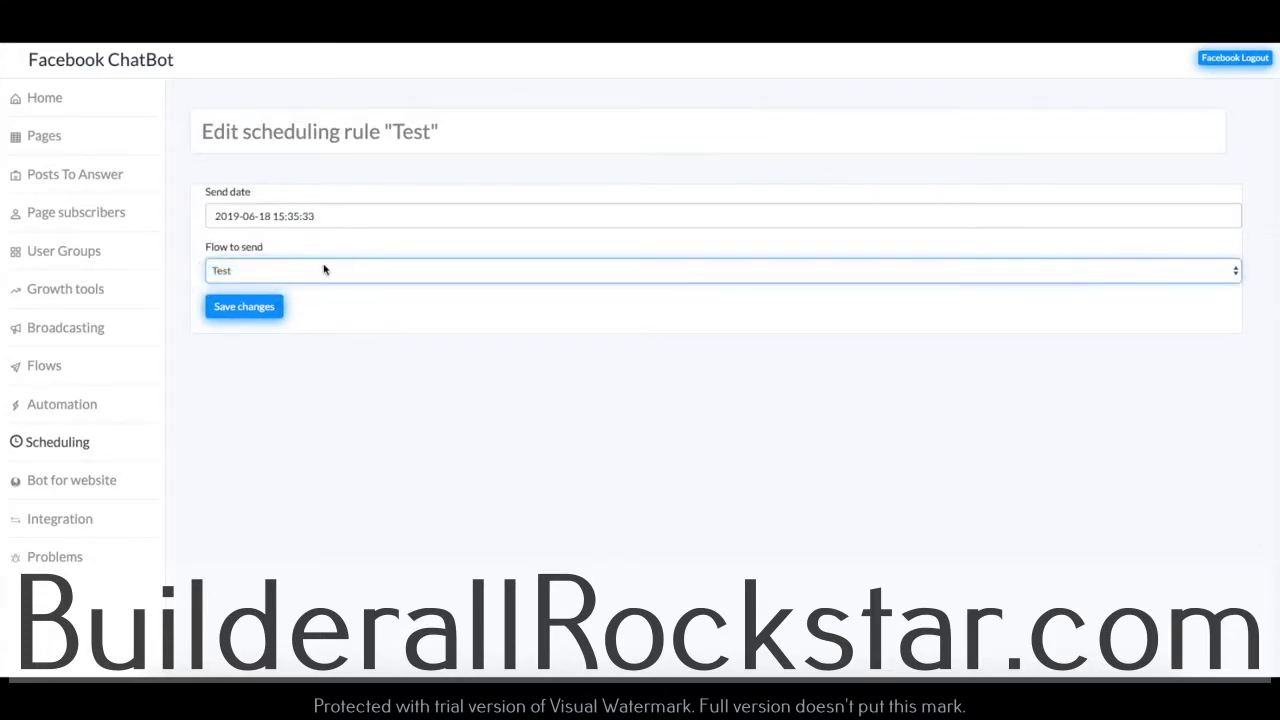
left_click(250, 307)
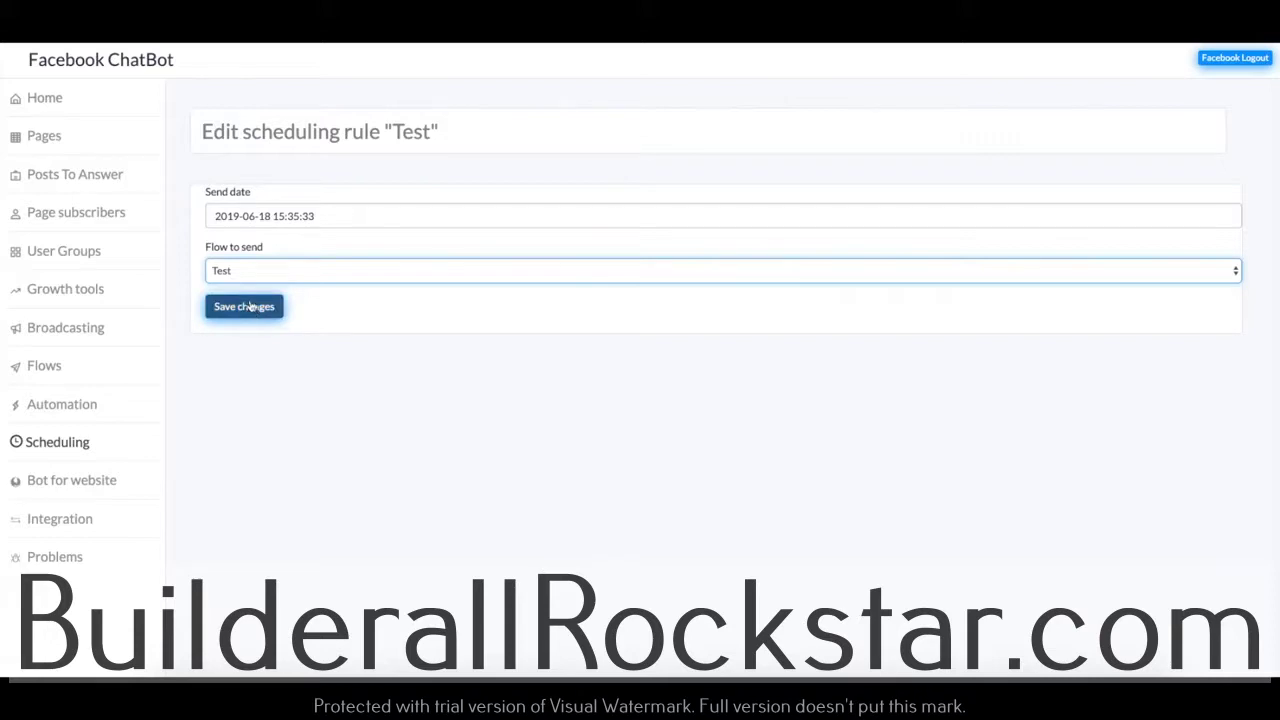
left_click(762, 92)
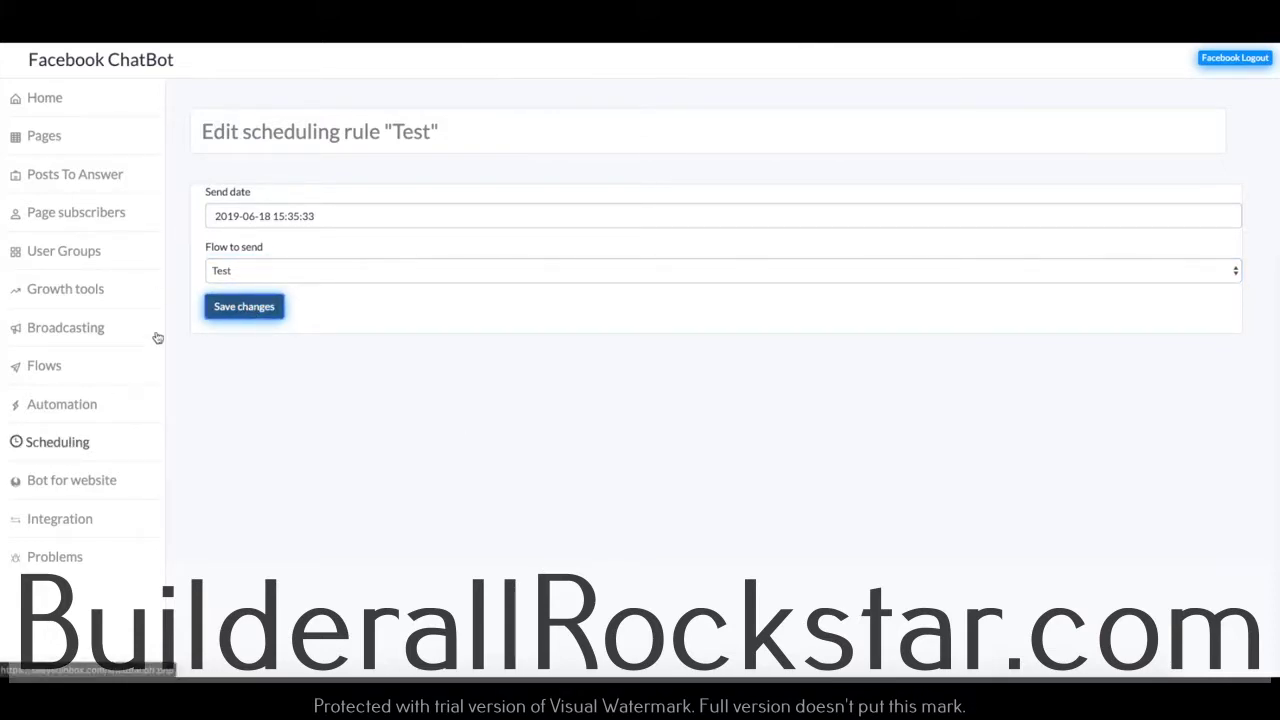
Create another schedule rule named "Test 2" of type Event reminder.
left_click(78, 448)
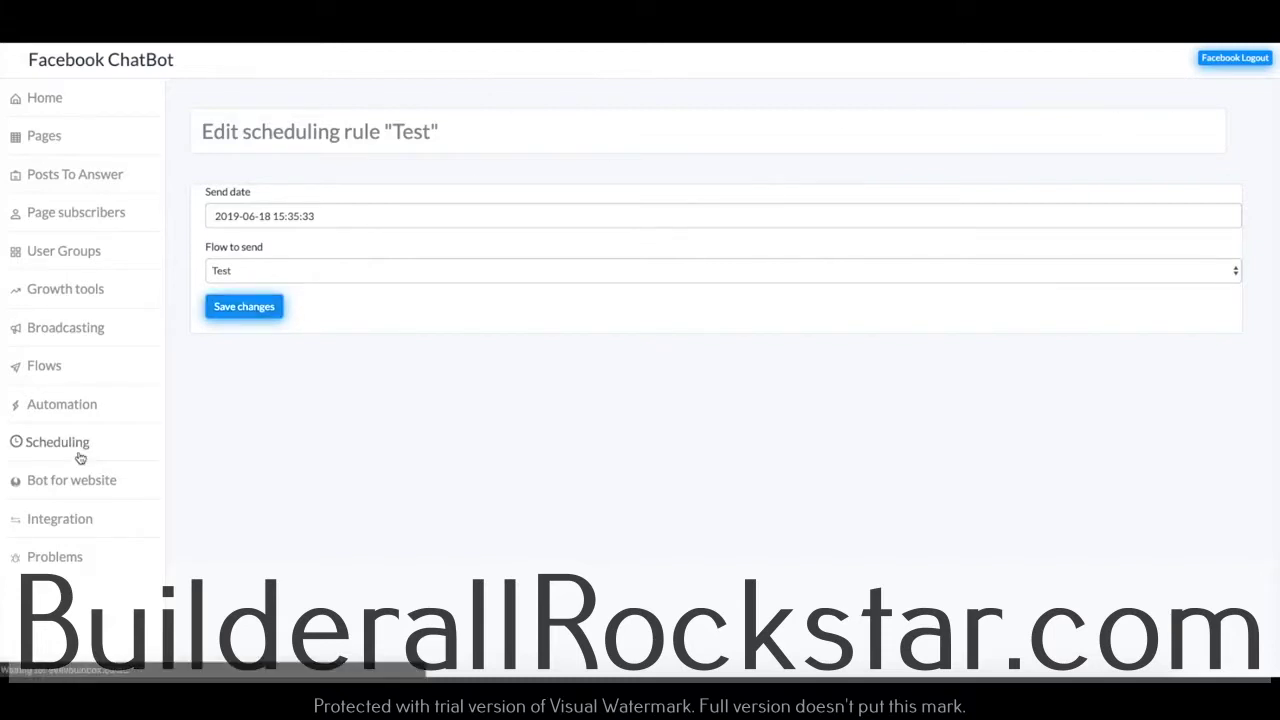
left_click(297, 225)
left_click(612, 380)
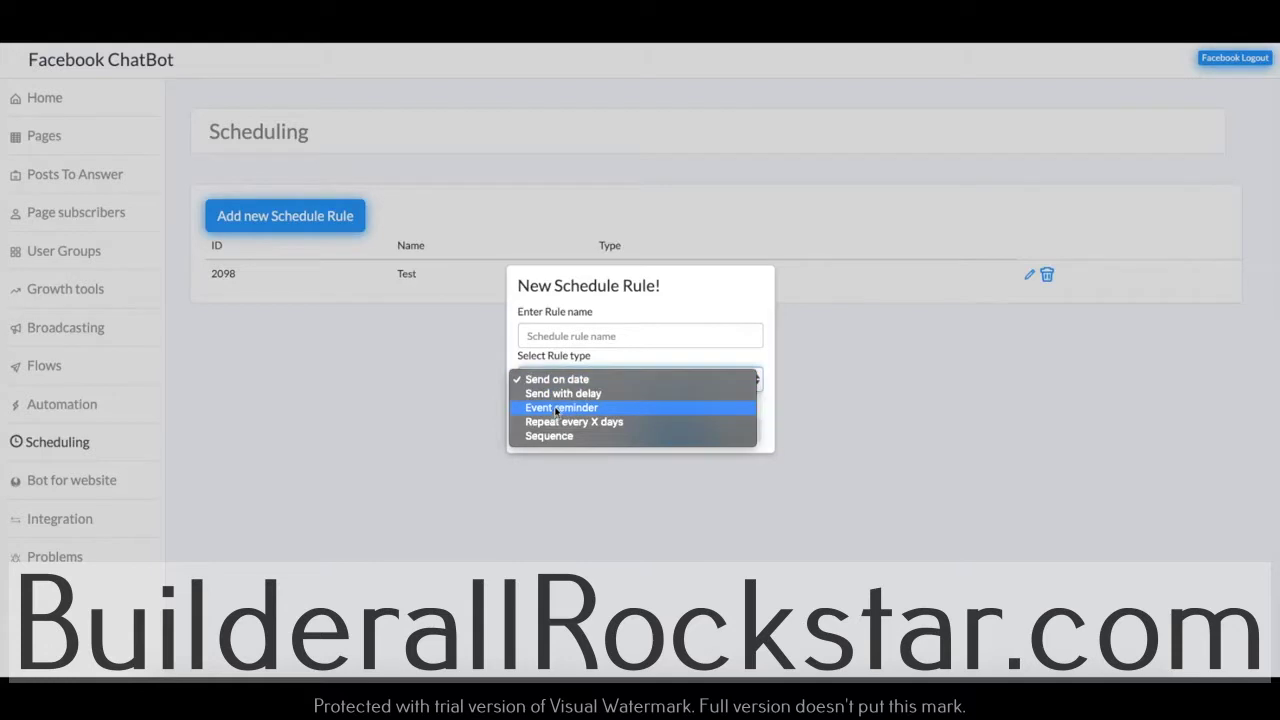
left_click(555, 408)
left_click(599, 335)
type("Test 2")
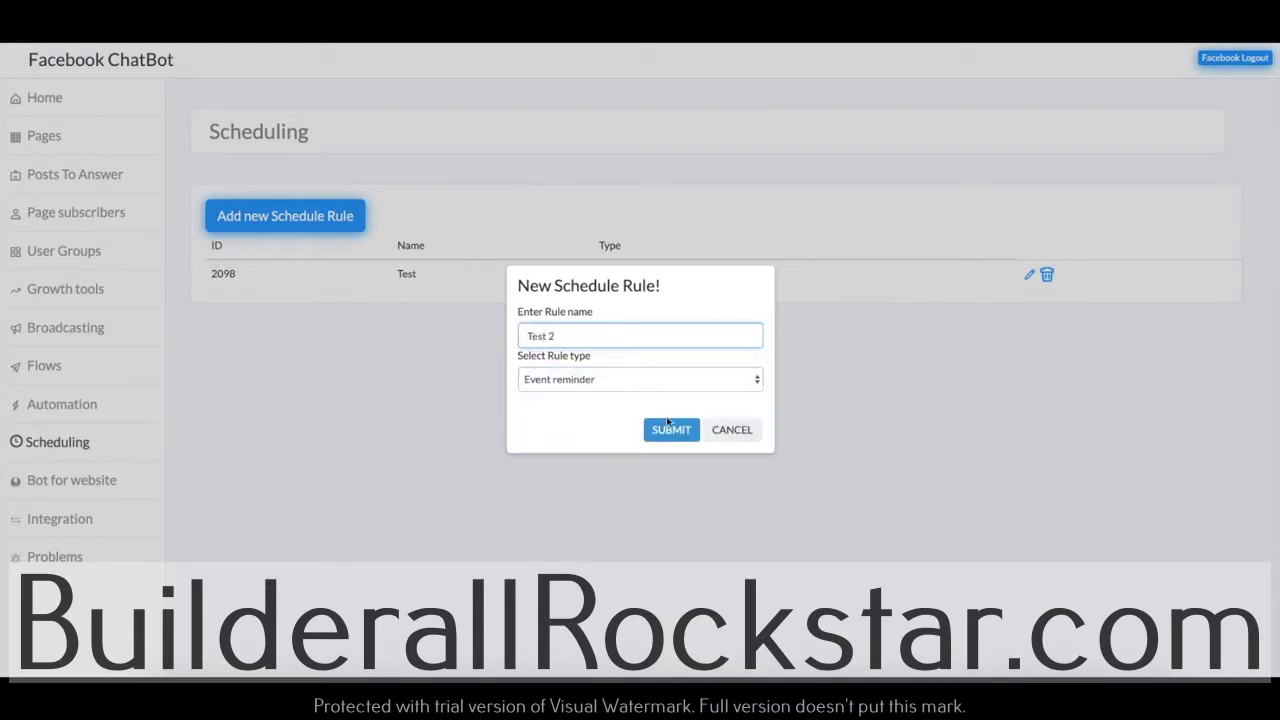
left_click(667, 421)
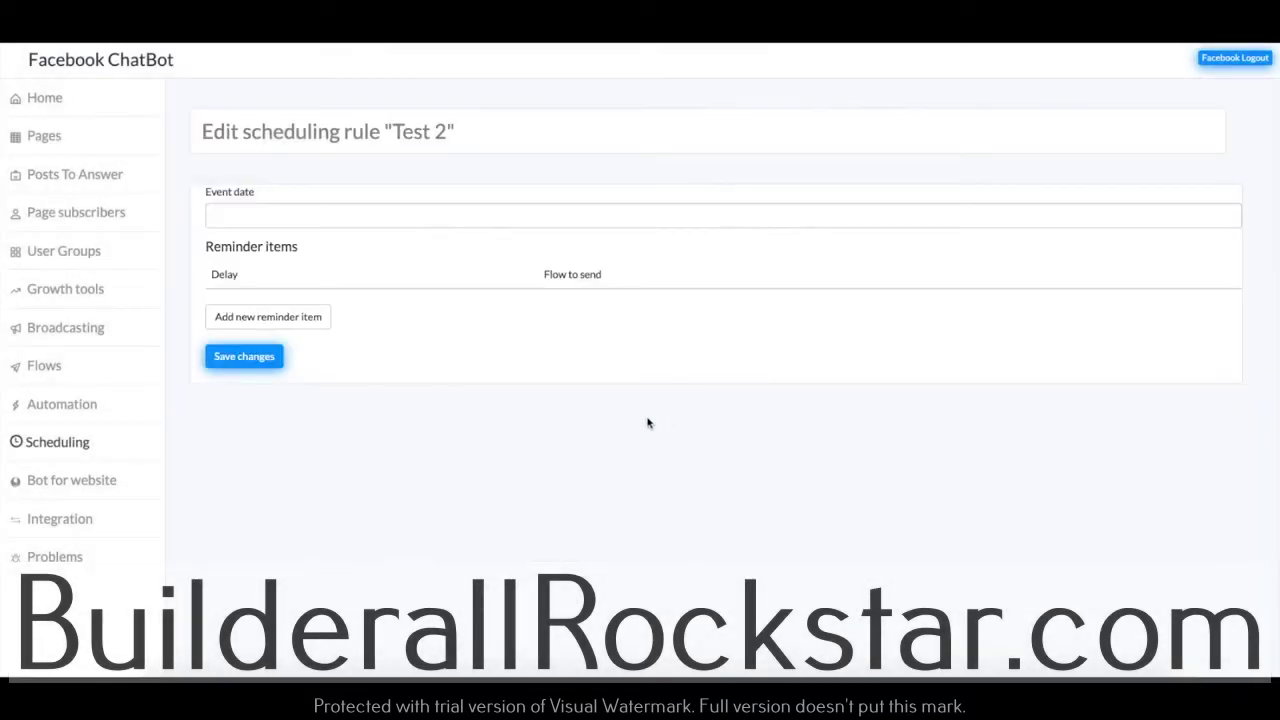
Set the event date of the rule "Test 2" to 12 June 2019 at 02:10.
left_click(289, 216)
left_click(286, 295)
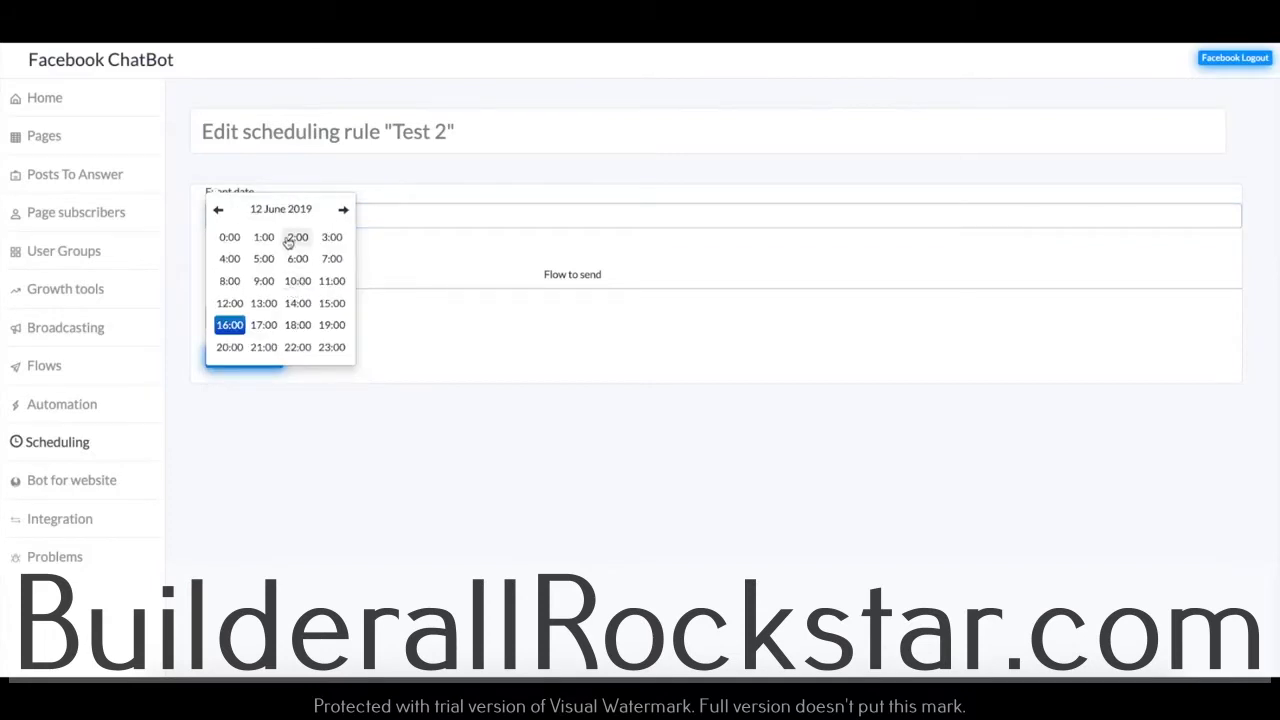
left_click(290, 241)
left_click(298, 240)
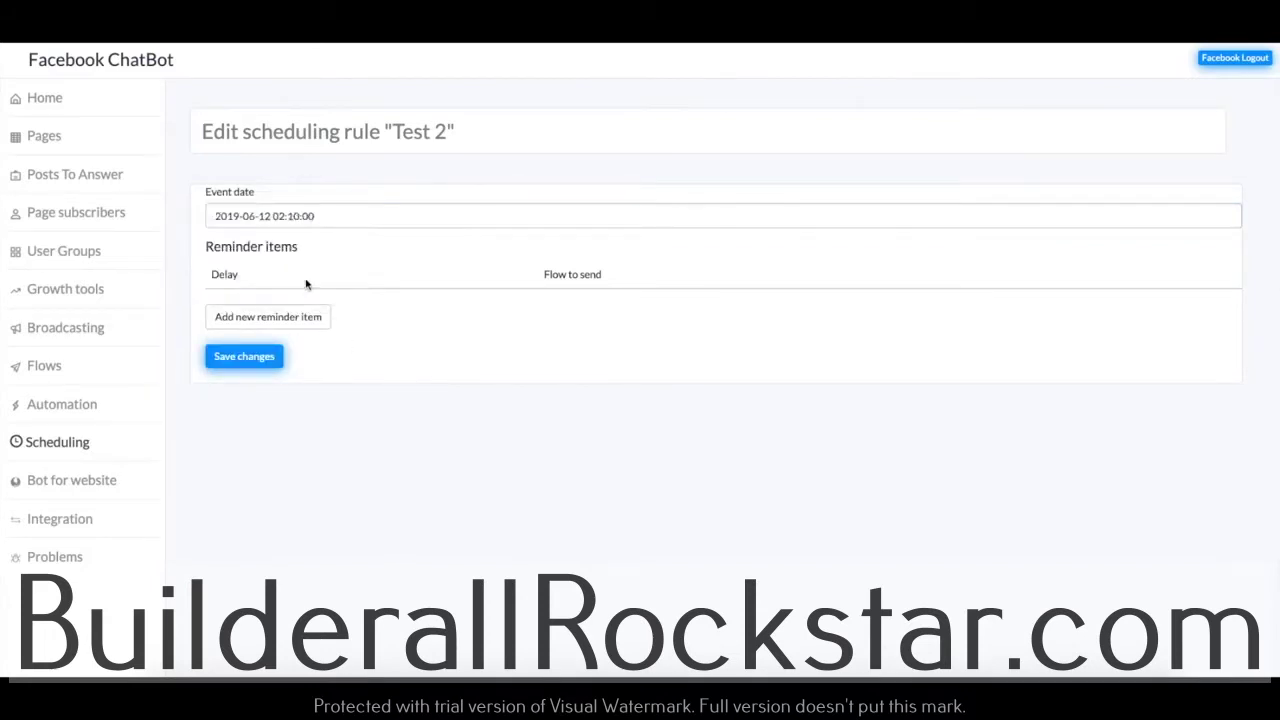
Add a reminder item that sends the flow "Test" 10 minutes after the event, and save the rule.
left_click(309, 320)
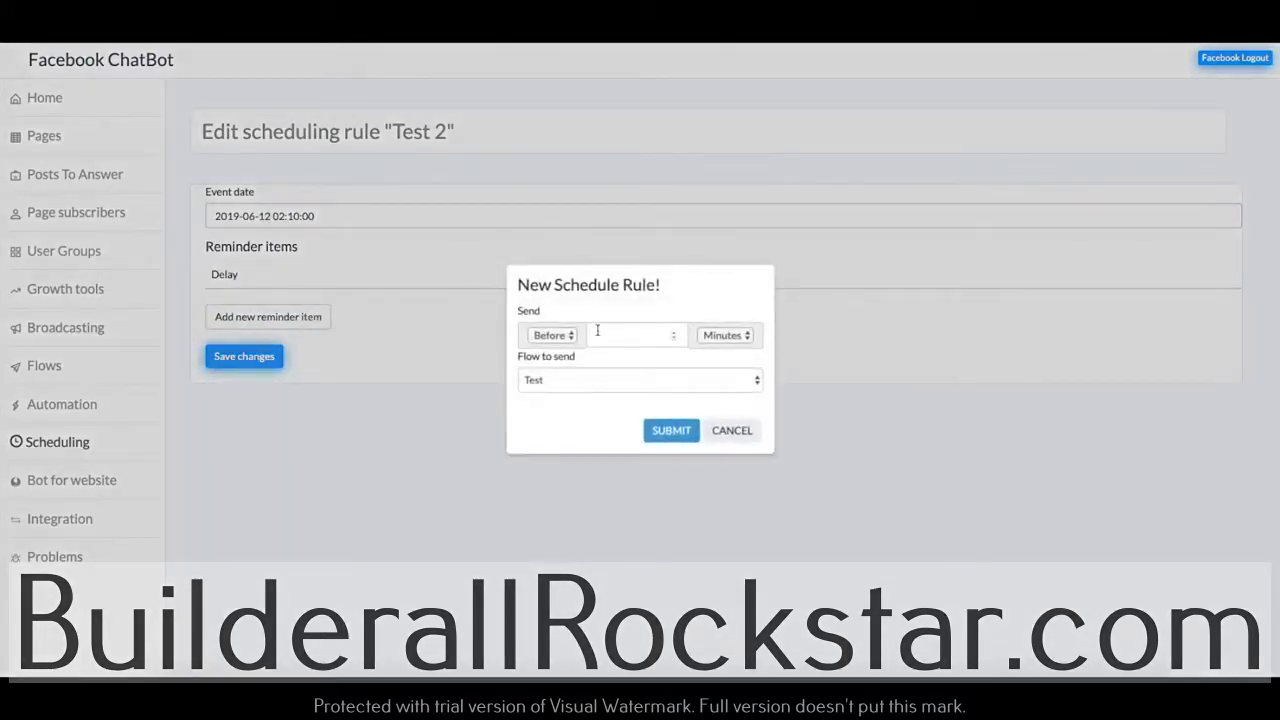
left_click(552, 337)
left_click(550, 350)
left_click(620, 336)
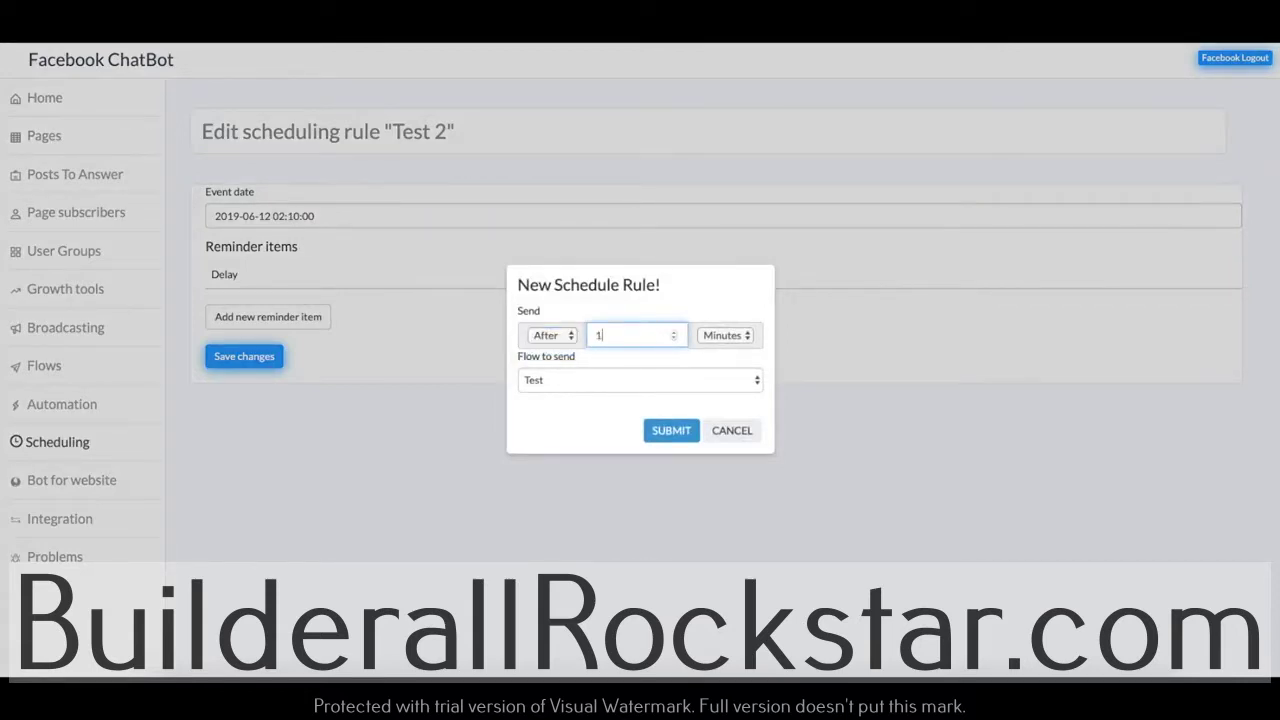
left_click(684, 386)
left_click(608, 378)
left_click(667, 431)
left_click(238, 385)
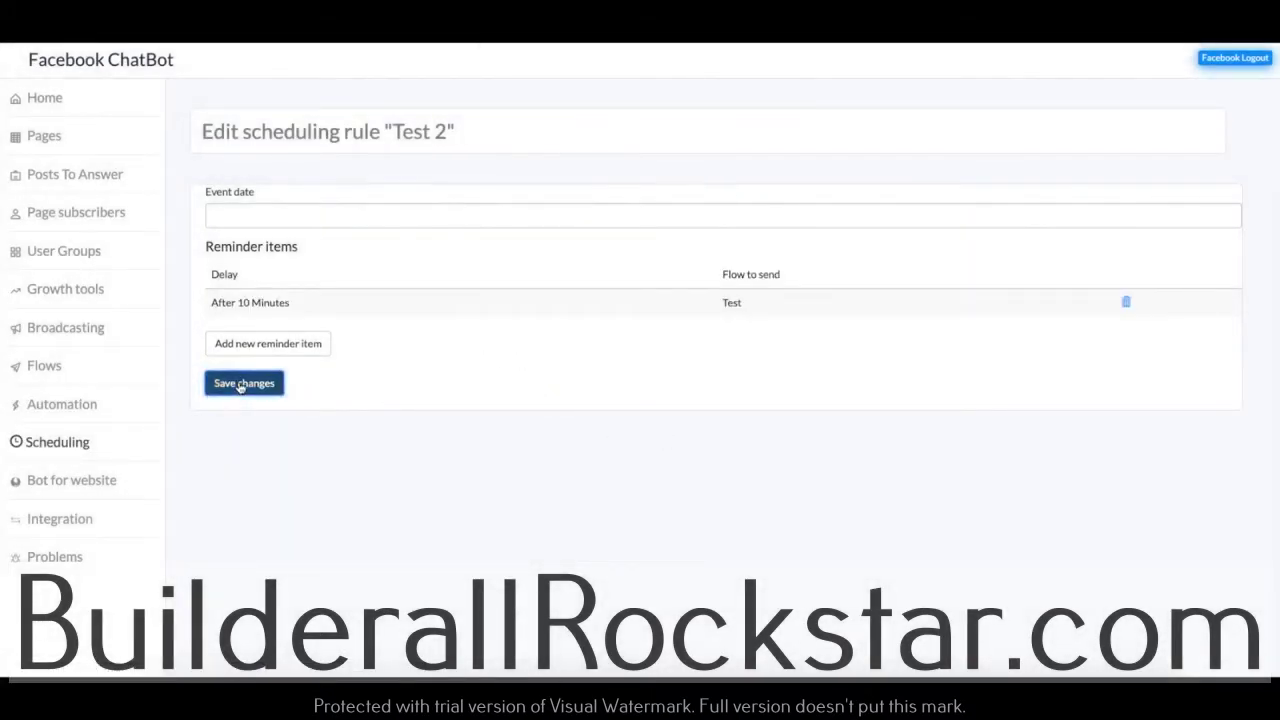
left_click(769, 88)
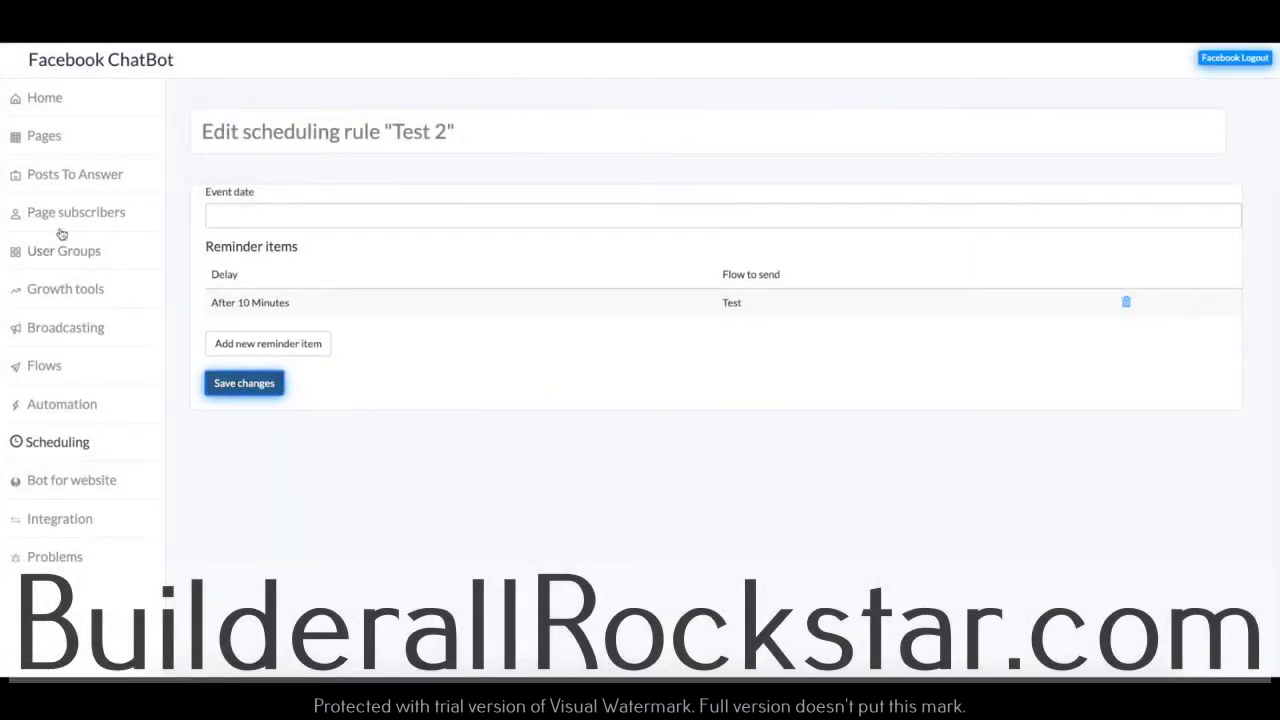
Create a website bot named "Test" for the page "Builderall is the Best".
left_click(84, 488)
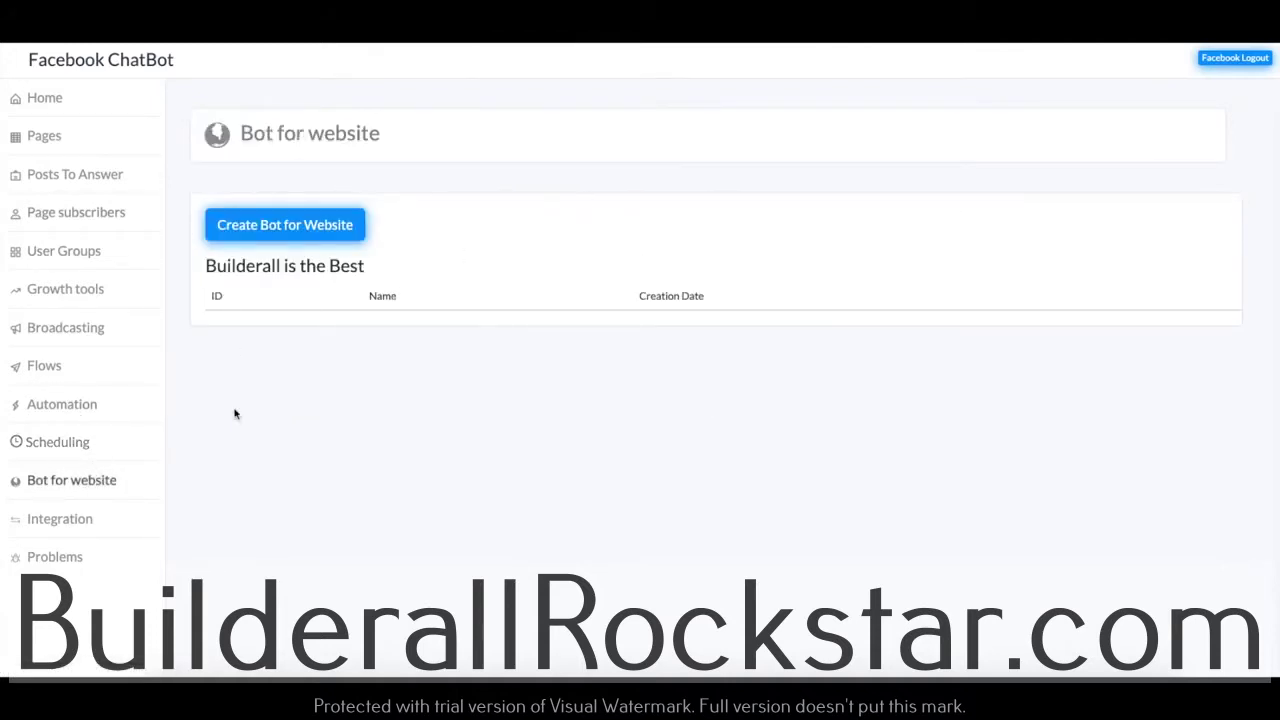
left_click(310, 228)
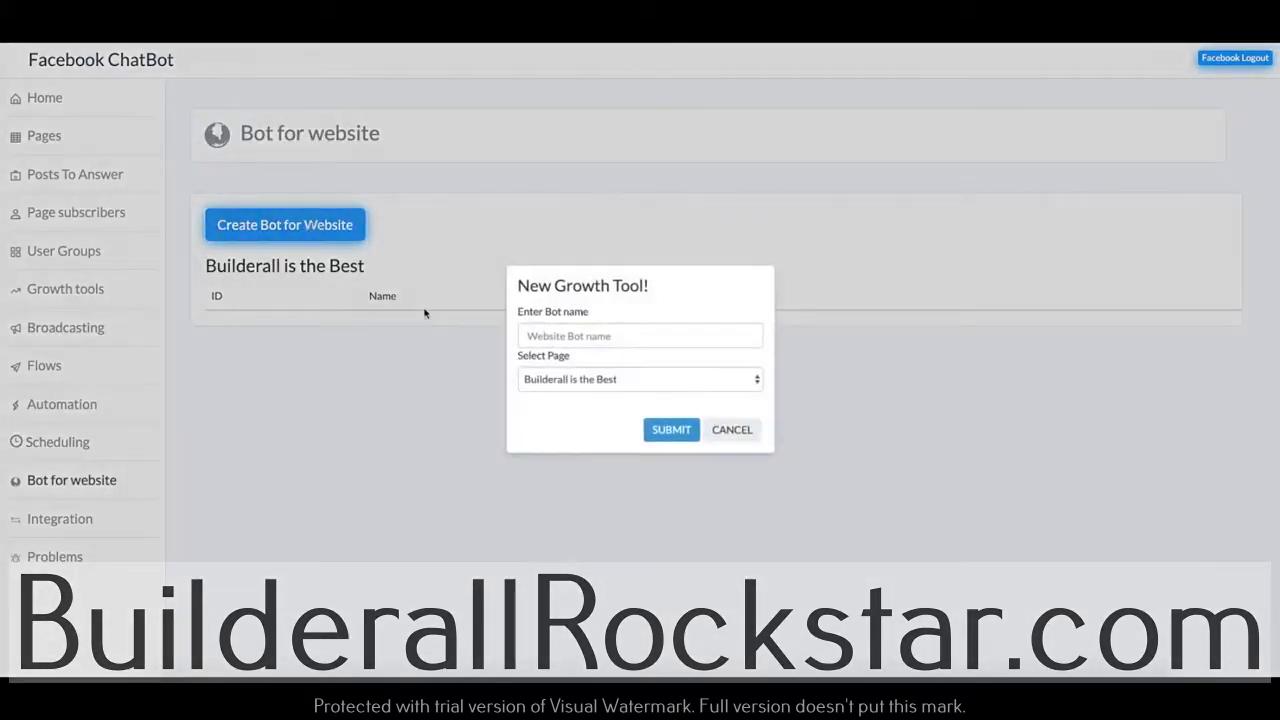
left_click(586, 335)
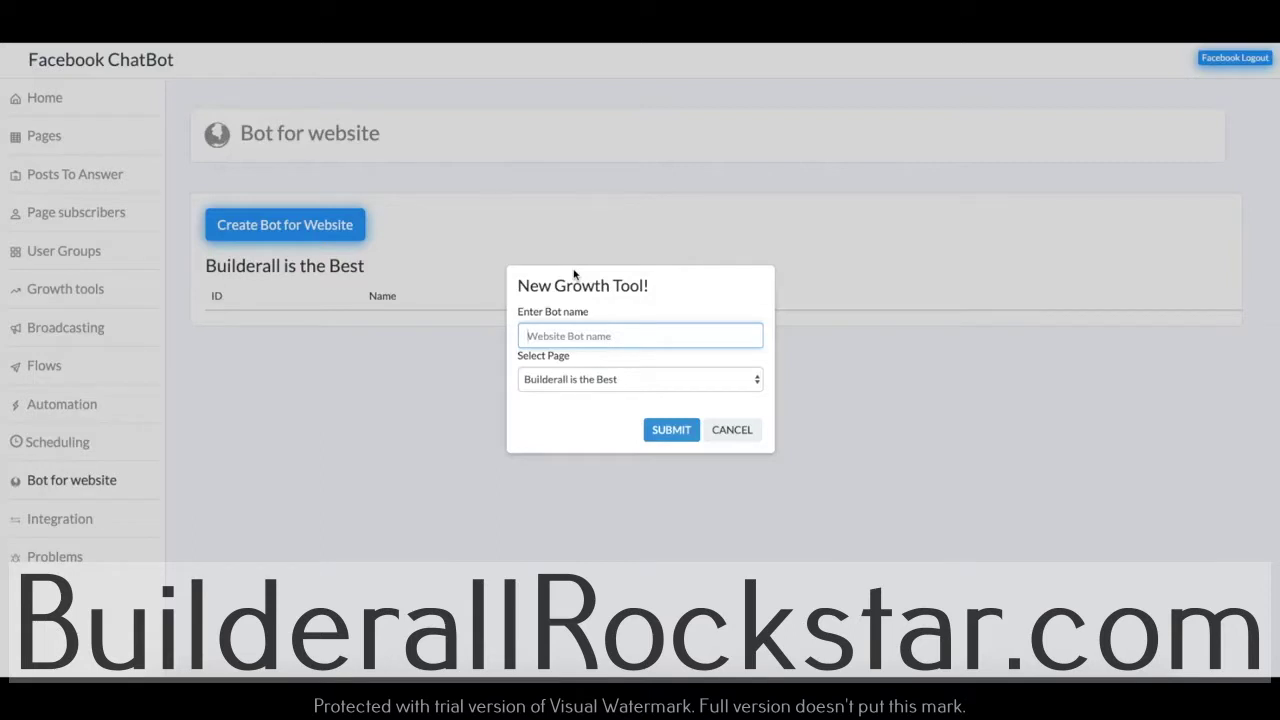
type("Test")
left_click(690, 430)
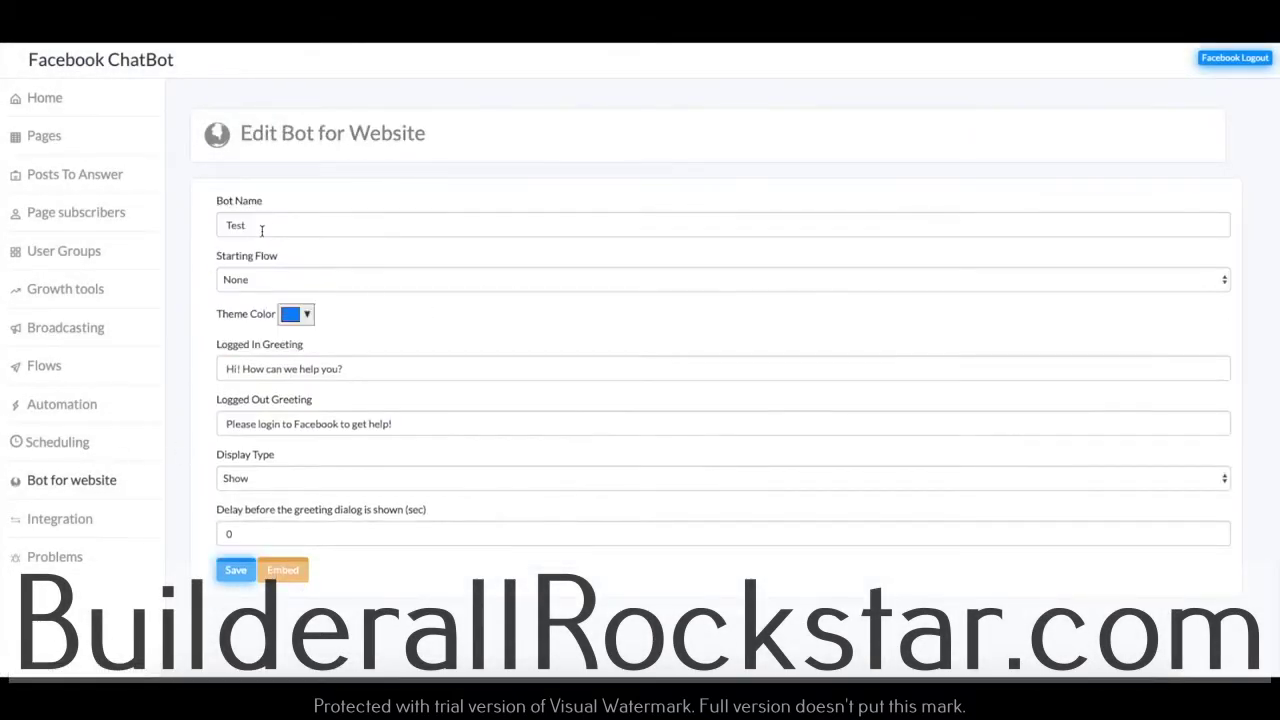
Set the website bot's starting flow to "Test" and its theme color to a yellow-green.
left_click(229, 291)
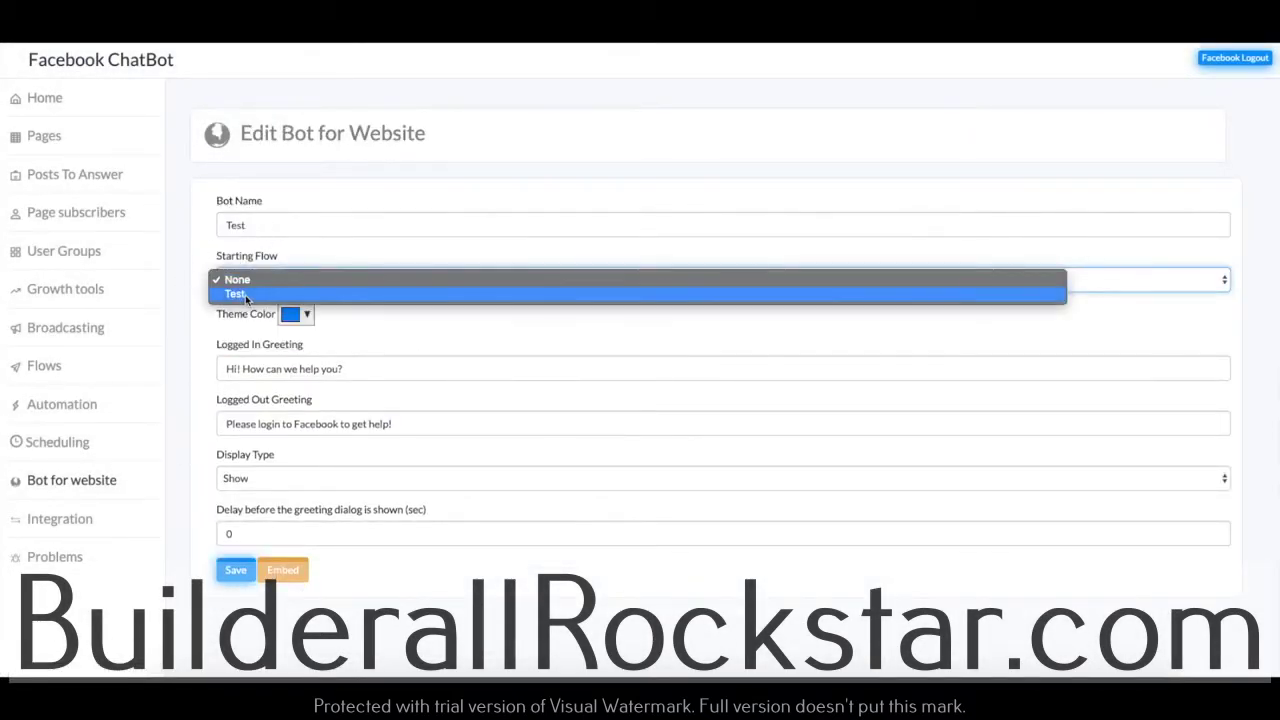
left_click(235, 291)
left_click(296, 314)
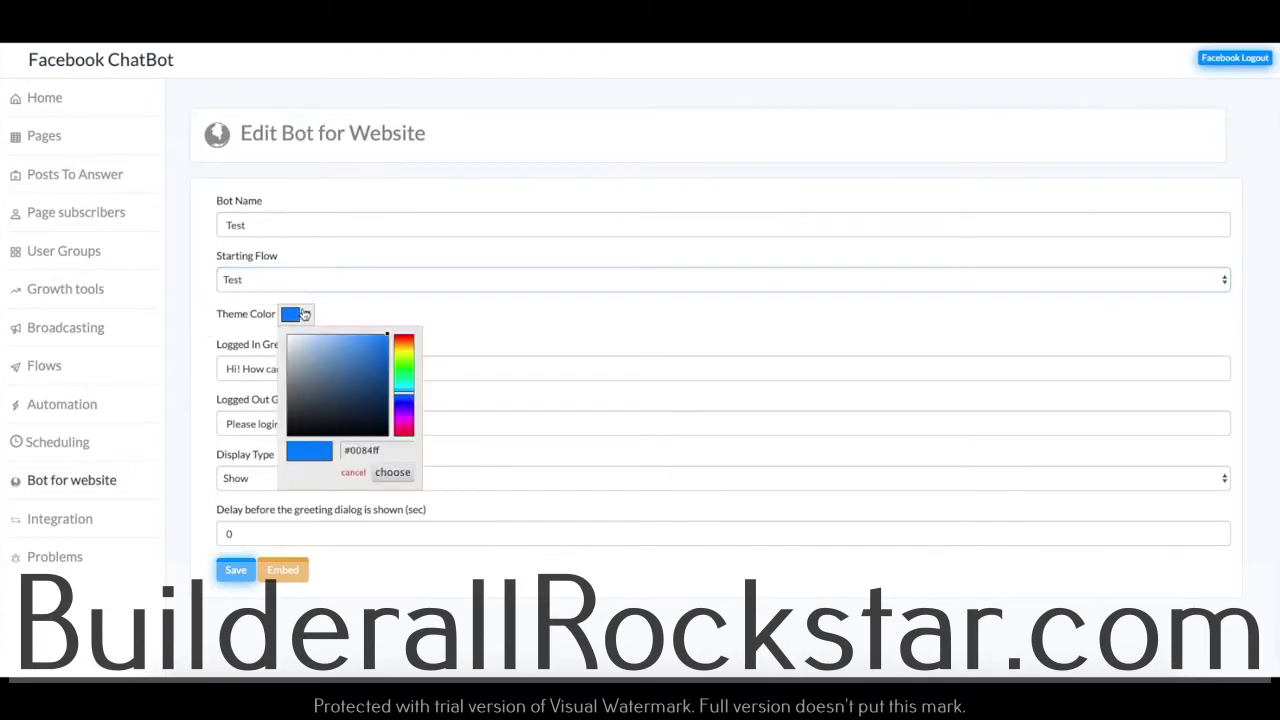
left_click(381, 370)
left_click(403, 352)
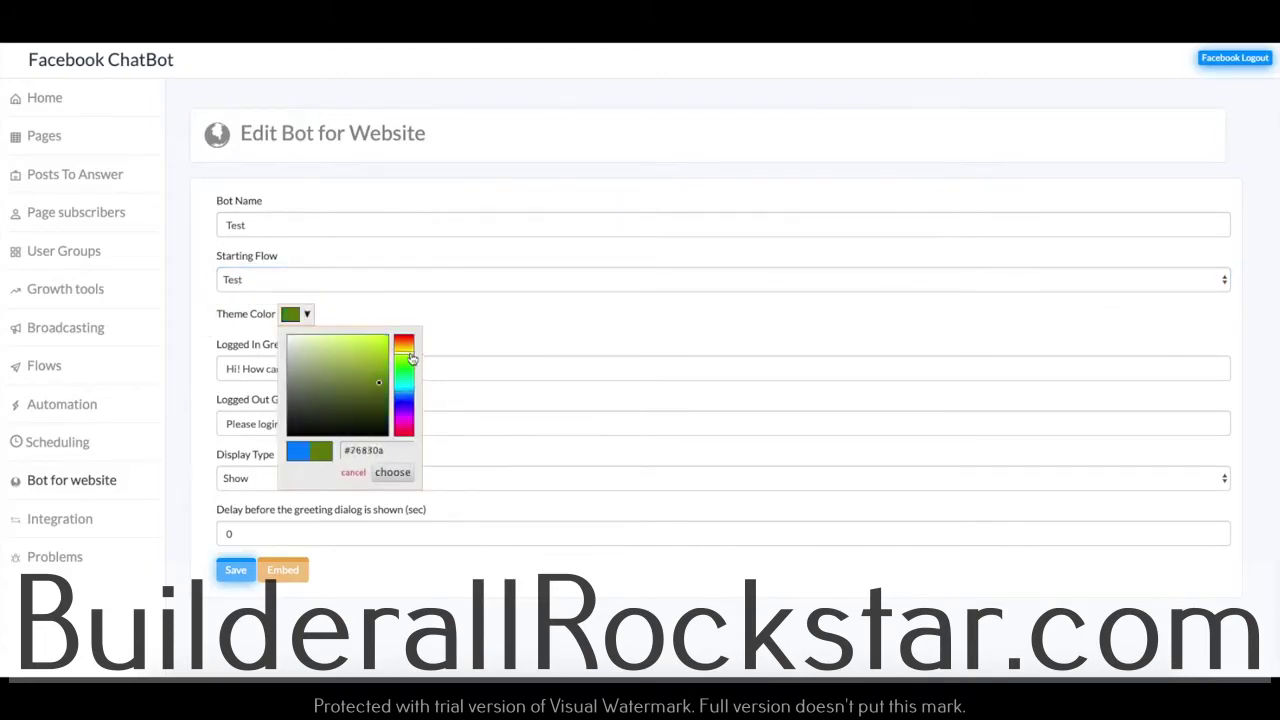
mouse_move(334, 396)
left_mouse_down()
mouse_move(380, 350)
mouse_move(201, 372)
left_mouse_up()
left_click(392, 472)
Try the display types Hide and Fade for the website bot and restore Show.
left_click(390, 376)
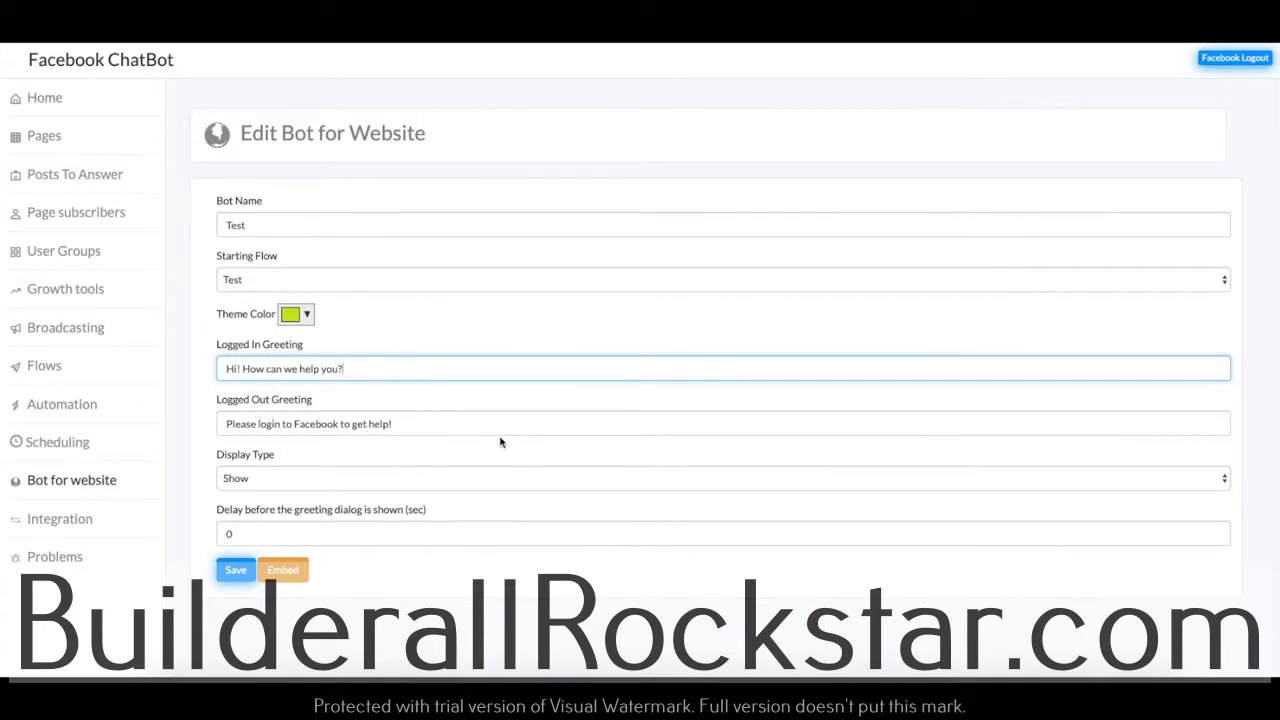
left_click(403, 427)
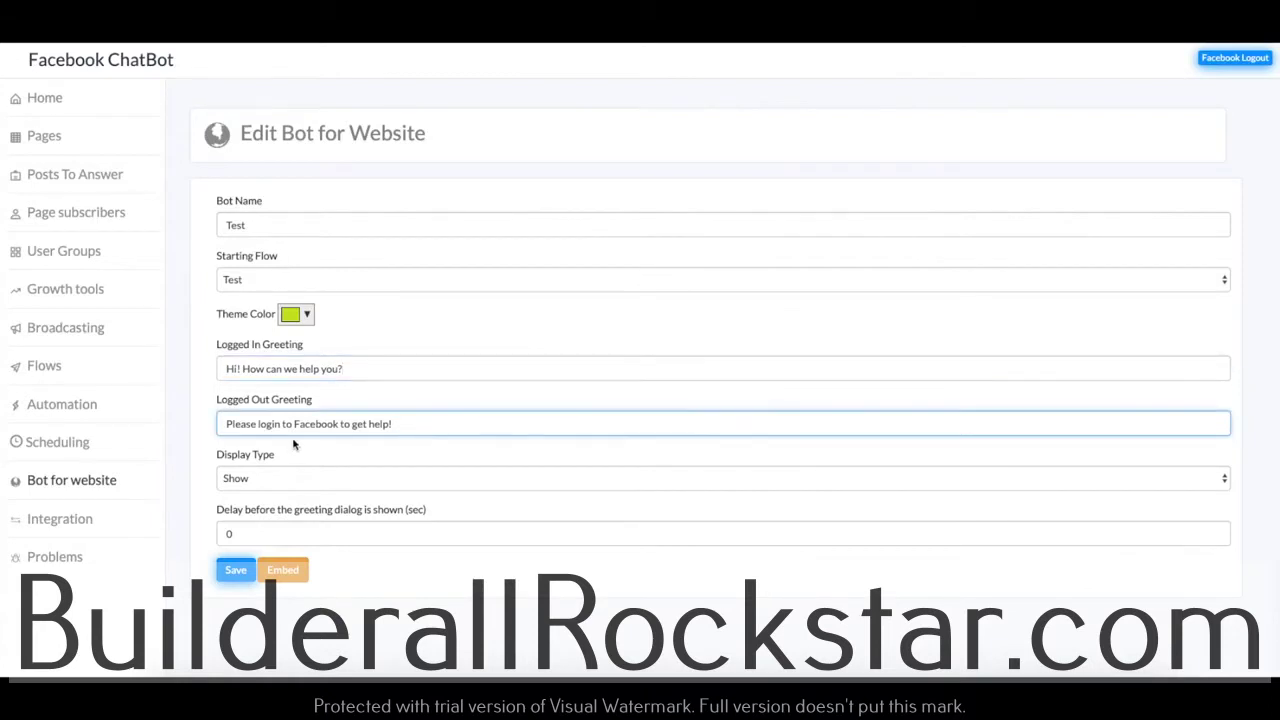
left_click(260, 477)
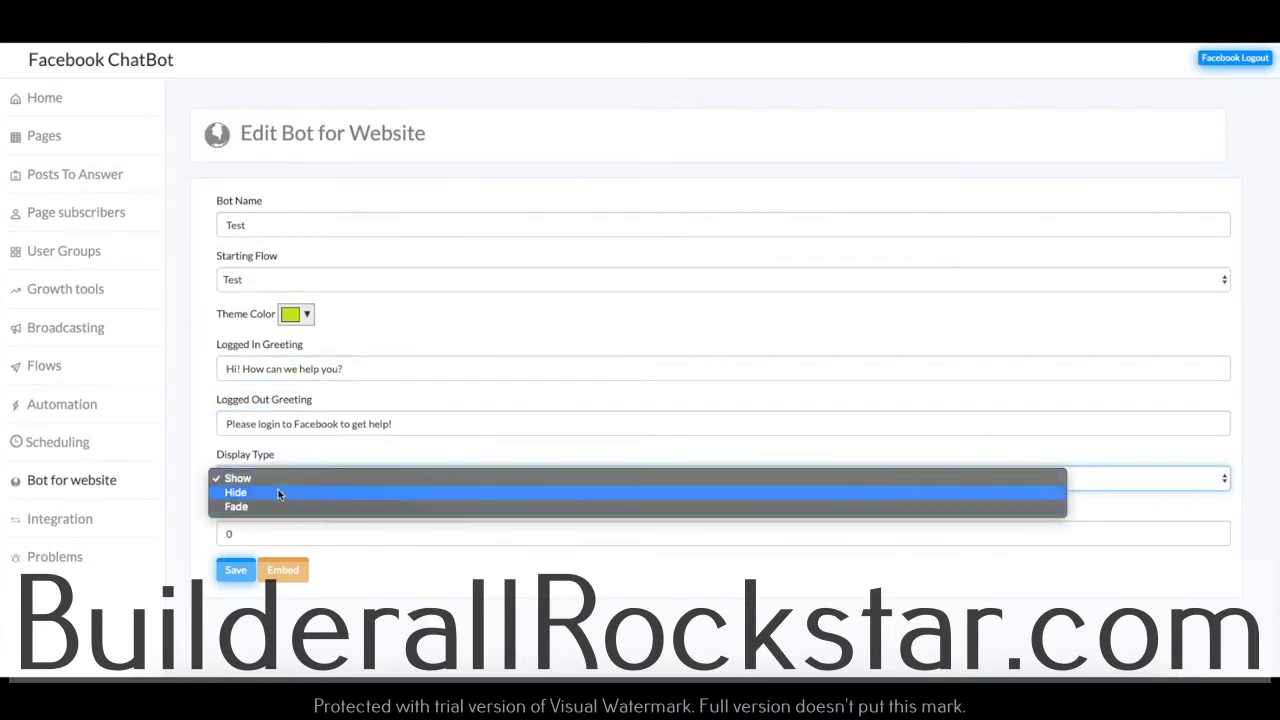
left_click(277, 493)
left_click(268, 490)
left_click(267, 493)
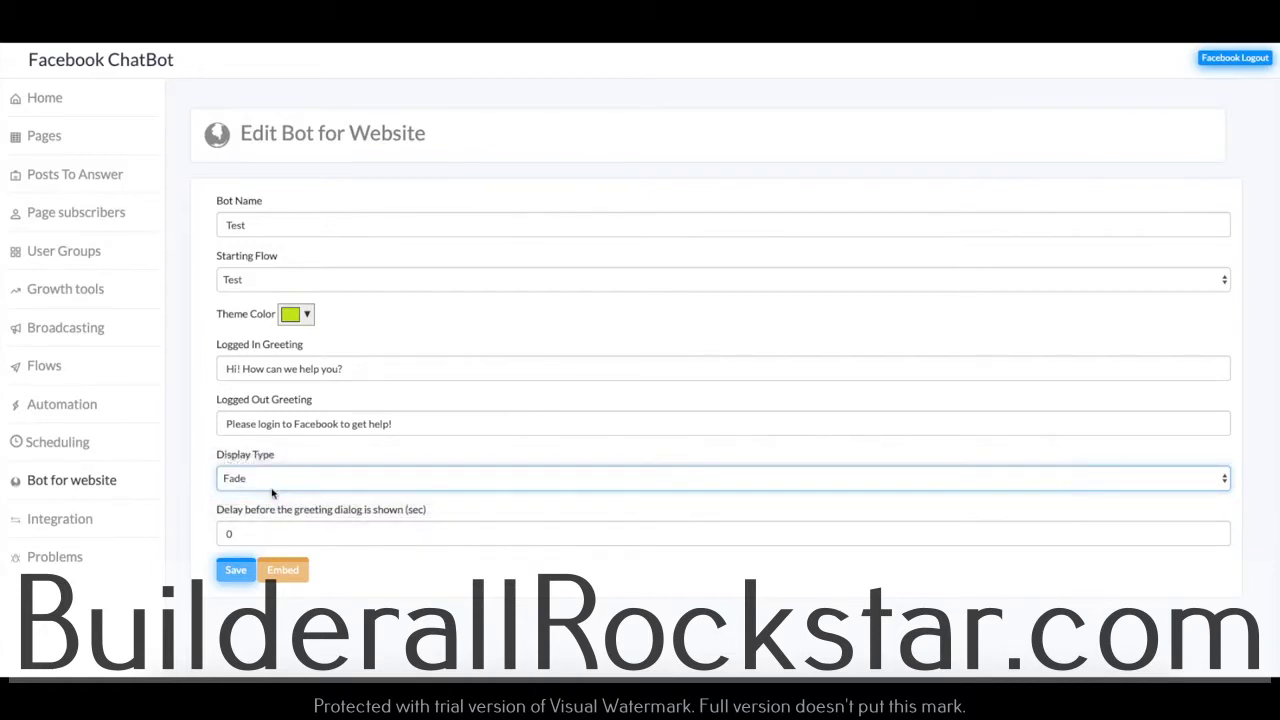
left_click(268, 484)
left_click(272, 451)
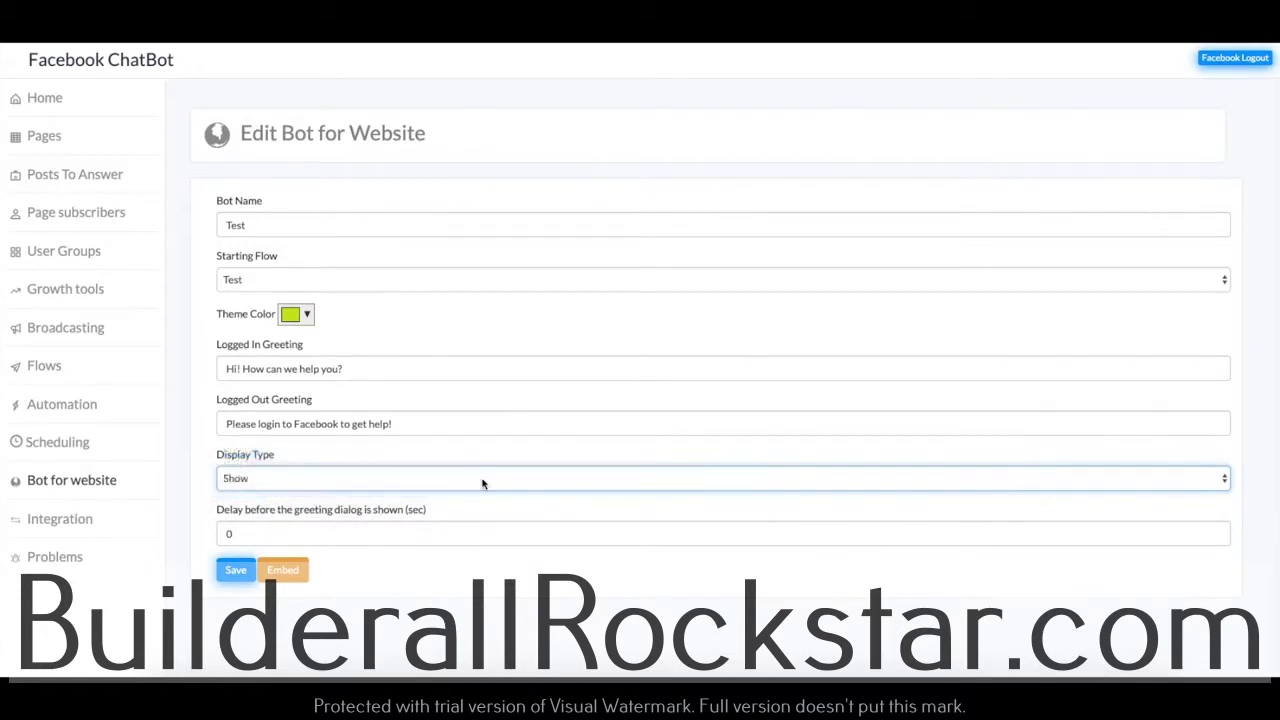
Set the delay before the greeting dialog is shown to 30 seconds and save the website bot.
left_click(419, 527)
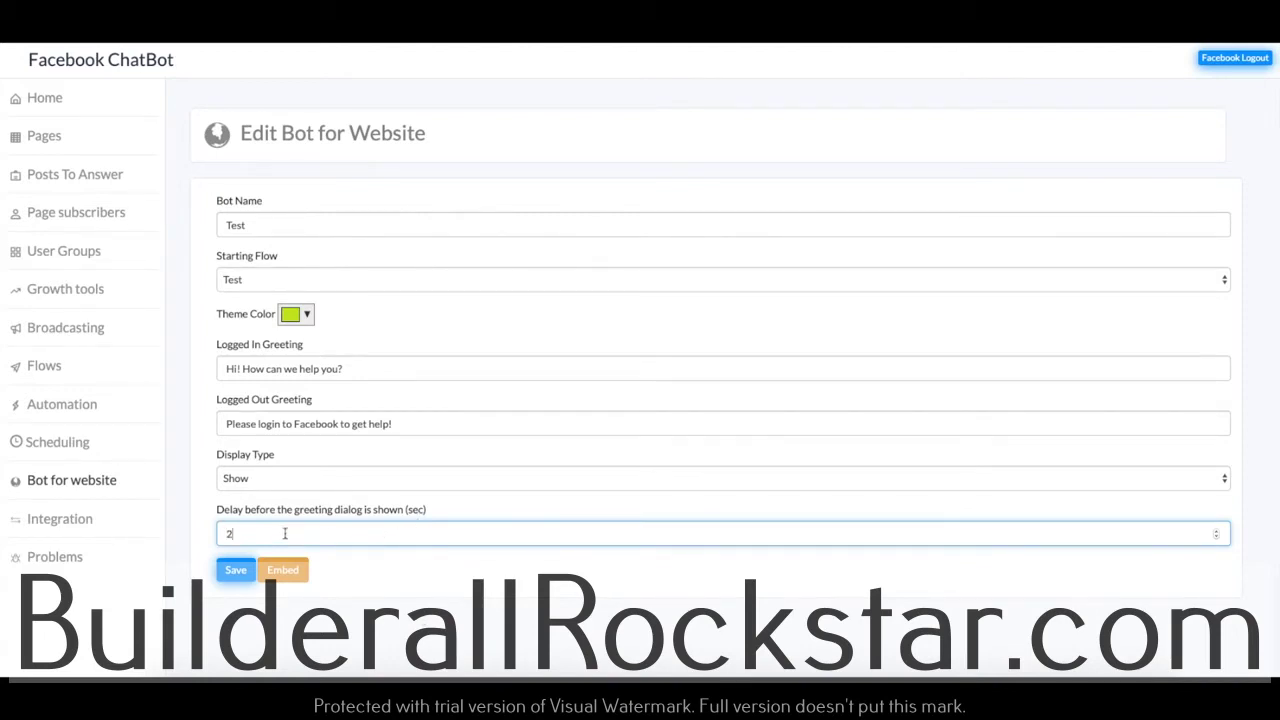
left_click_drag(456, 533, 170, 532)
type("30")
left_click(405, 556)
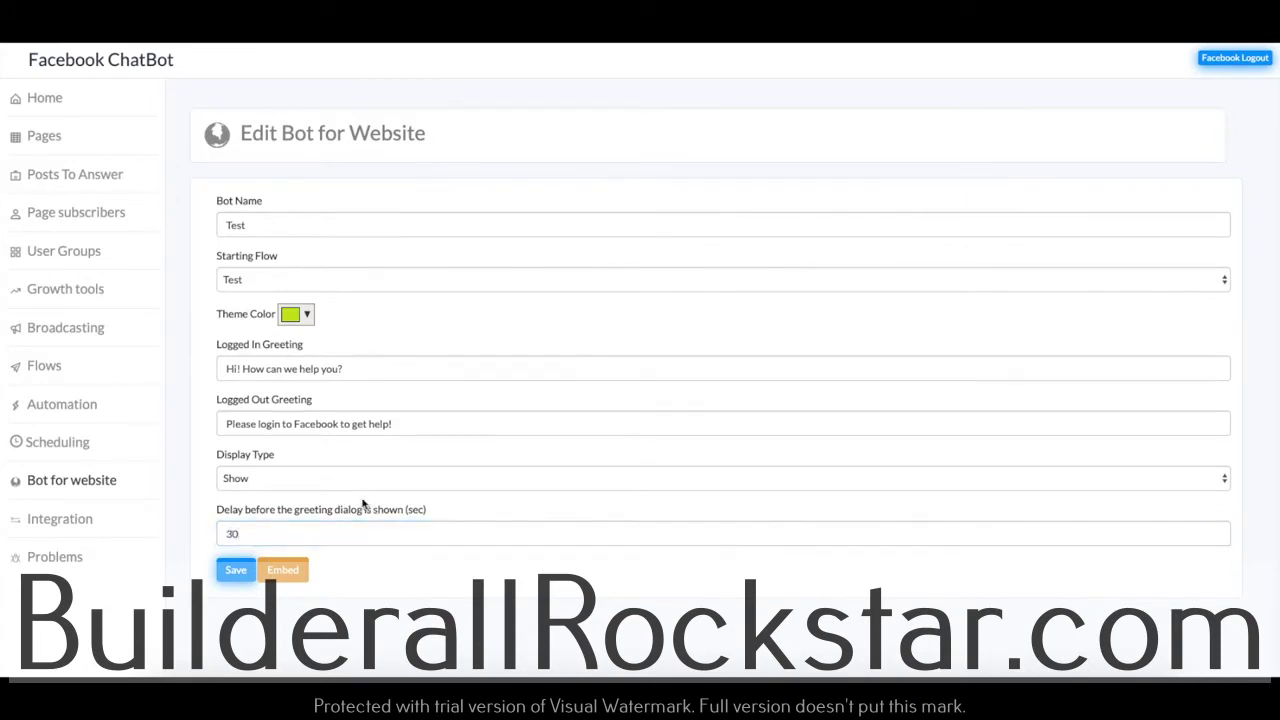
left_click(218, 566)
Look up how to whitelist a domain from the website bot's embed dialog, and close the dialog.
left_click(767, 94)
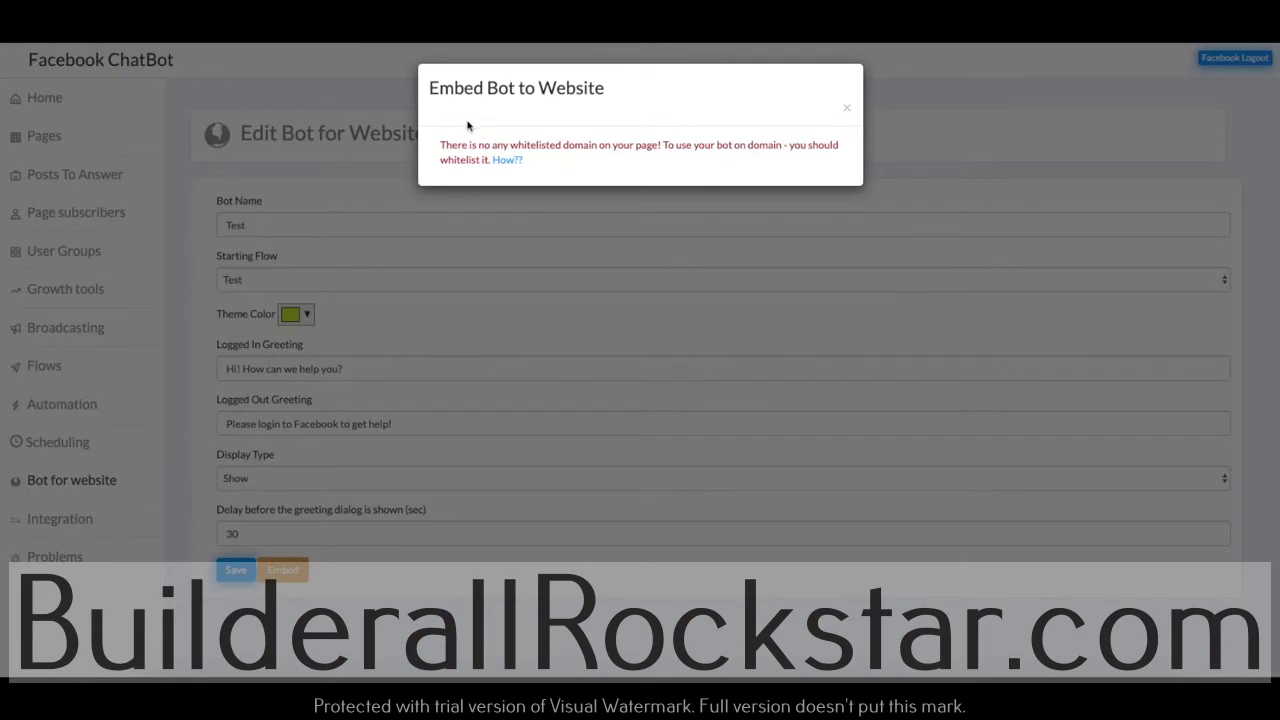
left_click(506, 160)
left_click(846, 109)
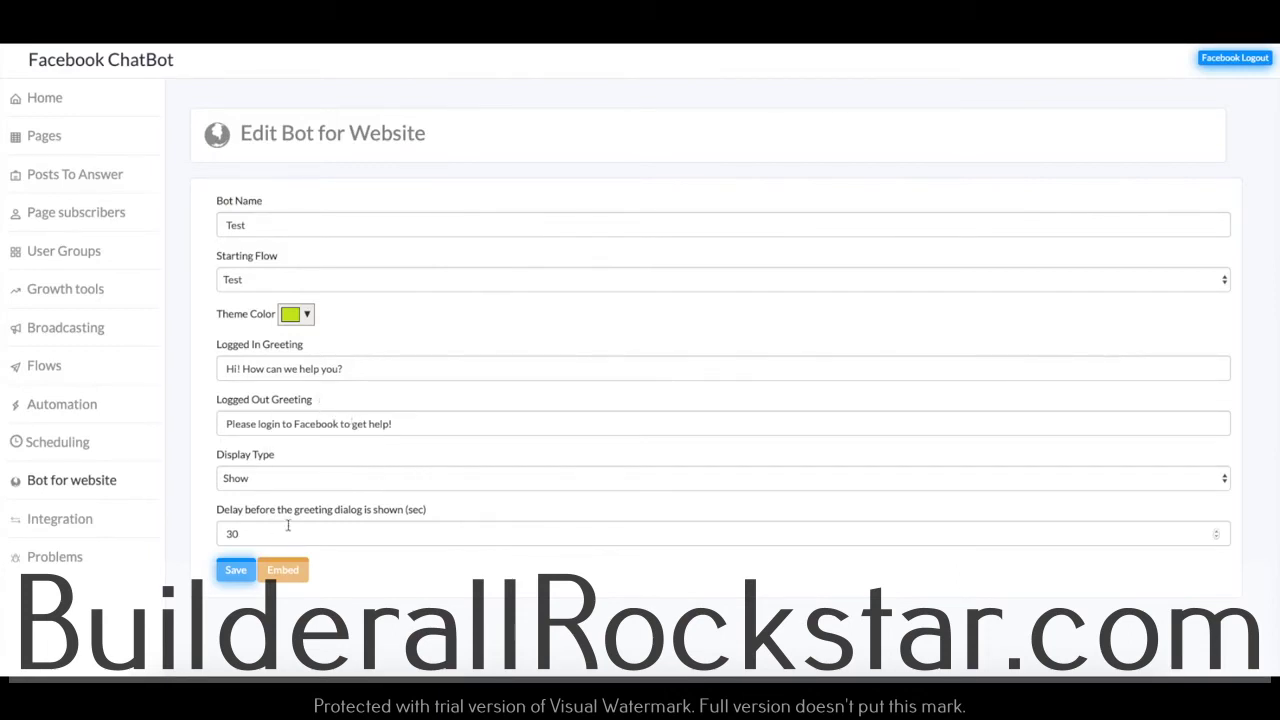
Reopen the website bot's embed dialog, check the whitelisted domain and copy the embed code.
left_click(292, 570)
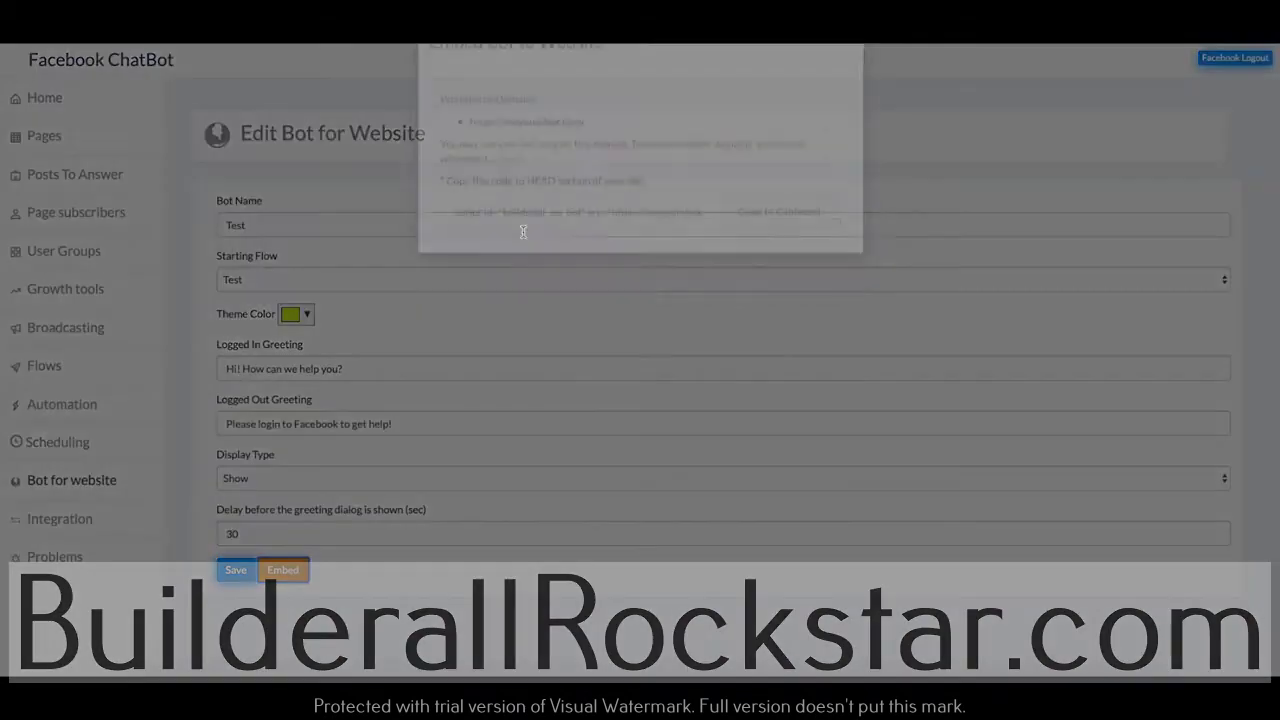
left_click_drag(473, 166, 608, 172)
left_click(608, 172)
left_click_drag(470, 172, 670, 174)
left_click(529, 162)
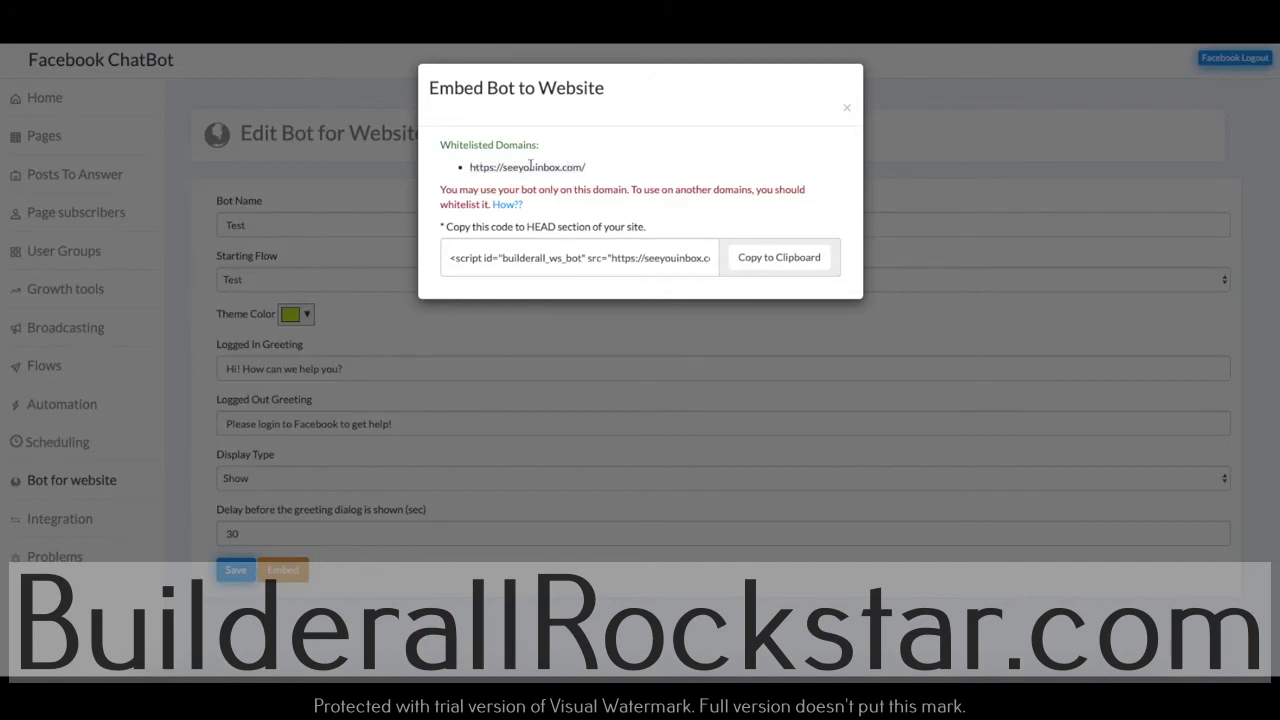
left_click(770, 263)
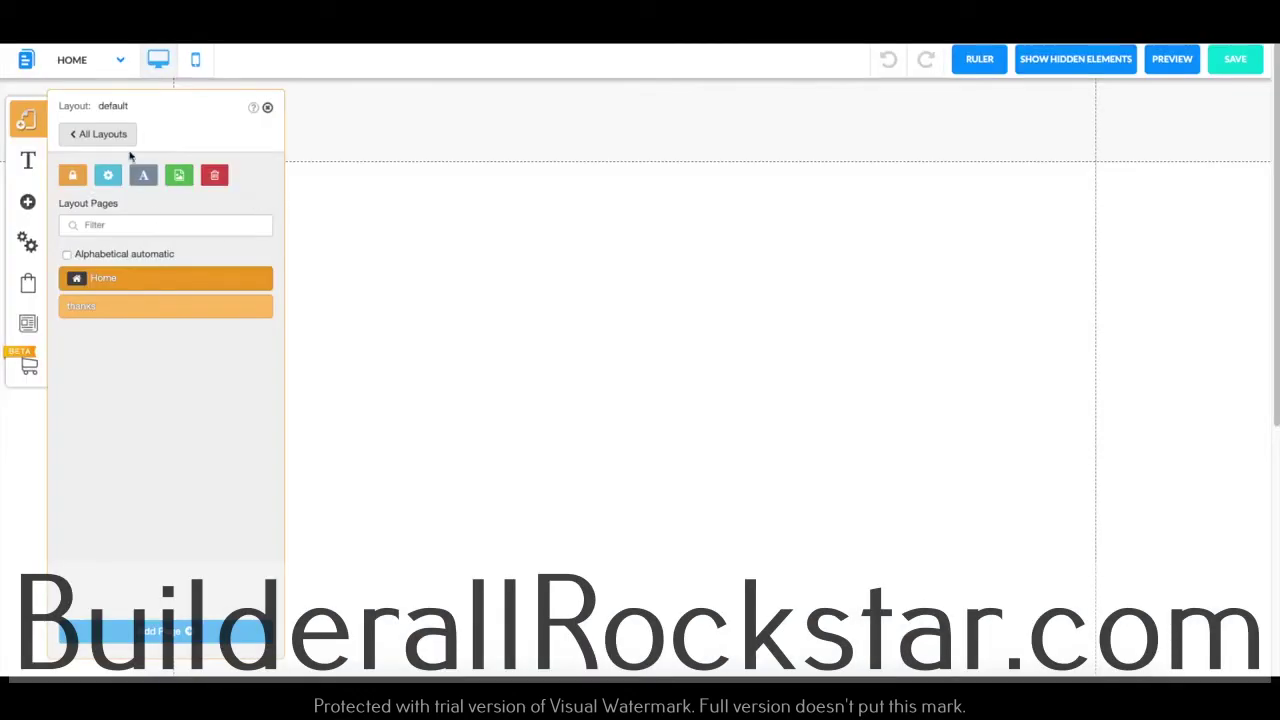
Switch to the Builderall website builder and open the Settings and SEO of the layout "default" at its Scripts section.
left_click(44, 131)
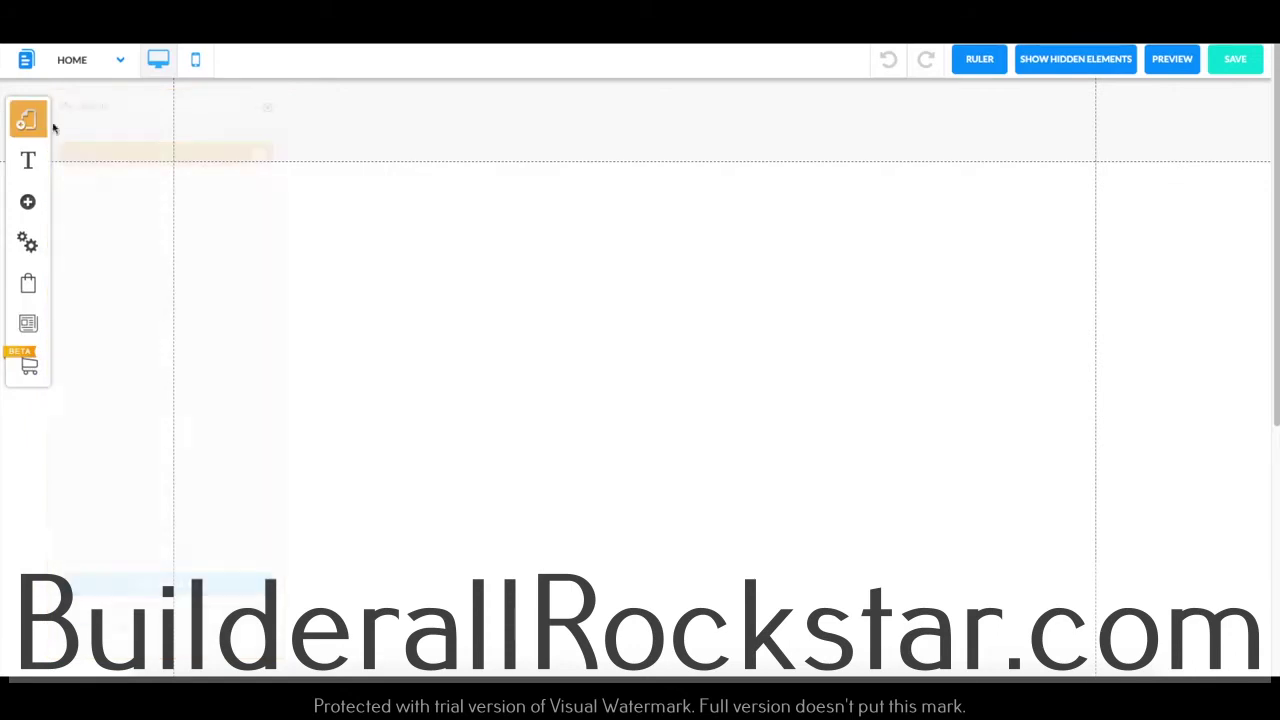
left_click(253, 154)
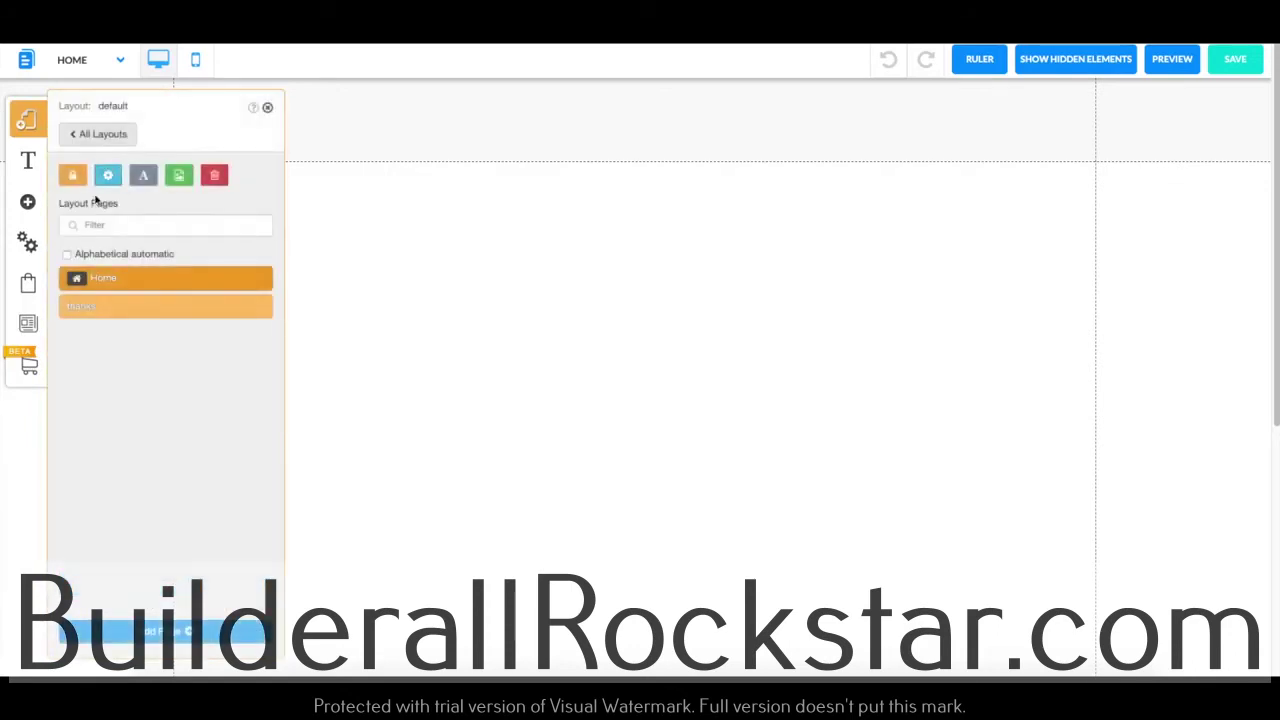
left_click(108, 175)
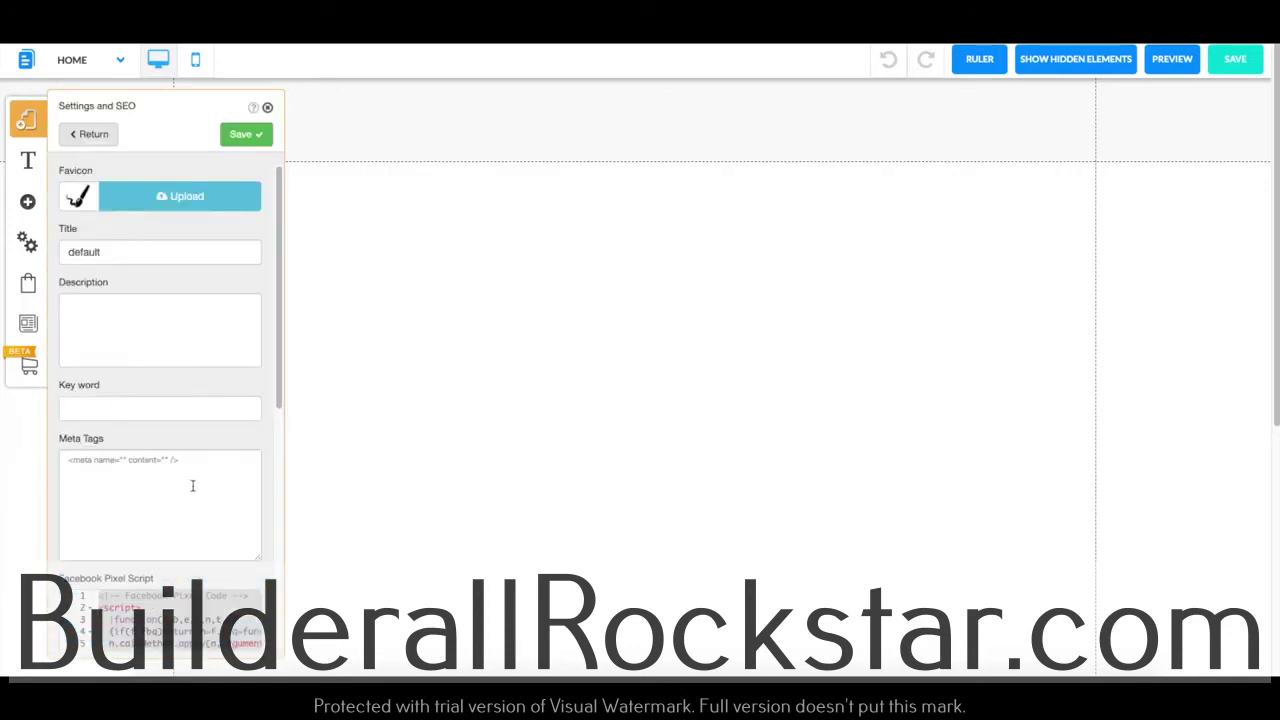
scroll(192, 486, "down", 5)
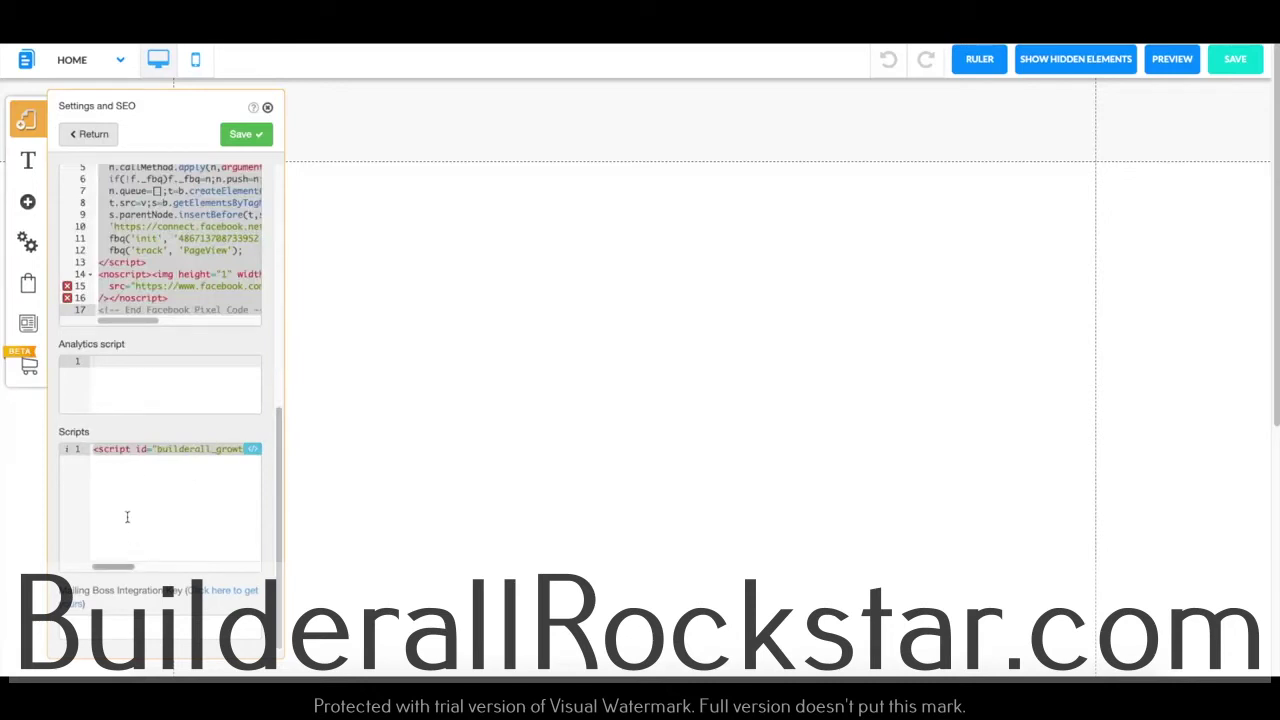
Try to paste the website bot's embed code into the layout's existing script.
left_click(131, 451)
left_click(129, 465)
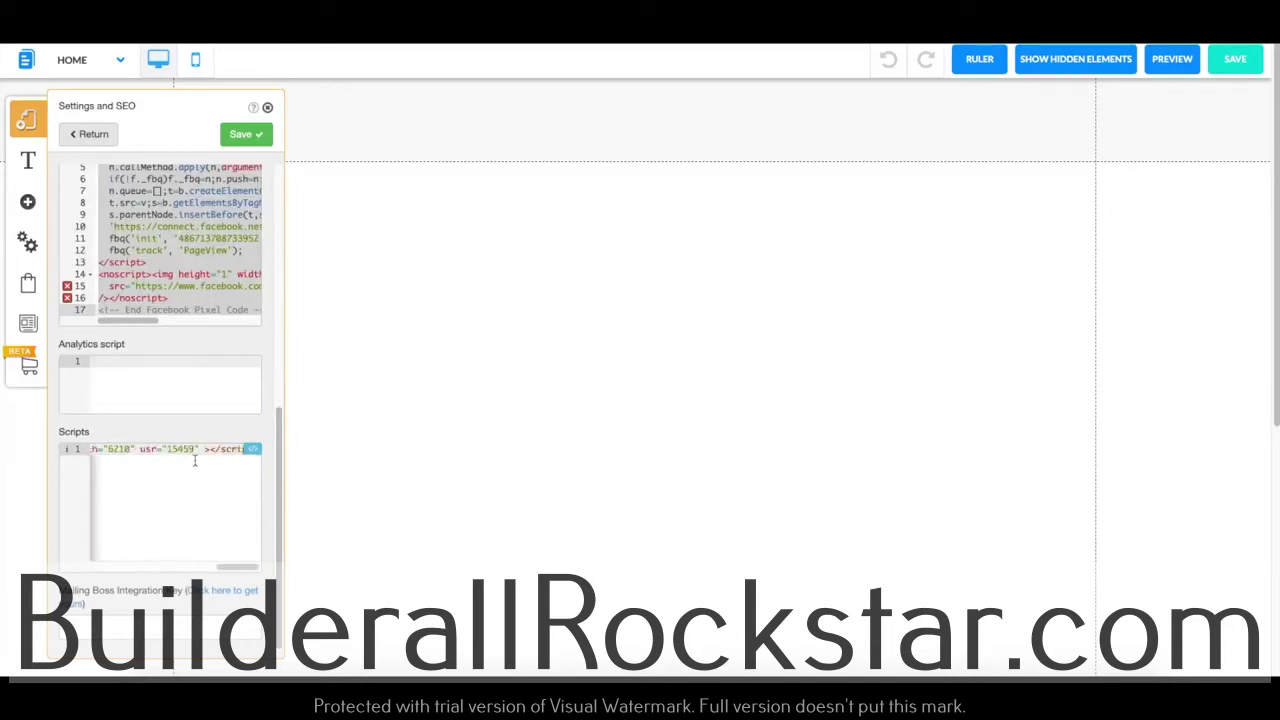
scroll(215, 475, "up", 3)
scroll(210, 480, "down", 3)
left_click_drag(236, 568, 76, 558)
left_click(104, 466)
key("super+v")
left_click_drag(236, 568, 317, 574)
Replace the layout's entire Scripts content with the website bot's embed code, save the settings and close the bot's embed dialog.
left_click(202, 450)
key("super+a")
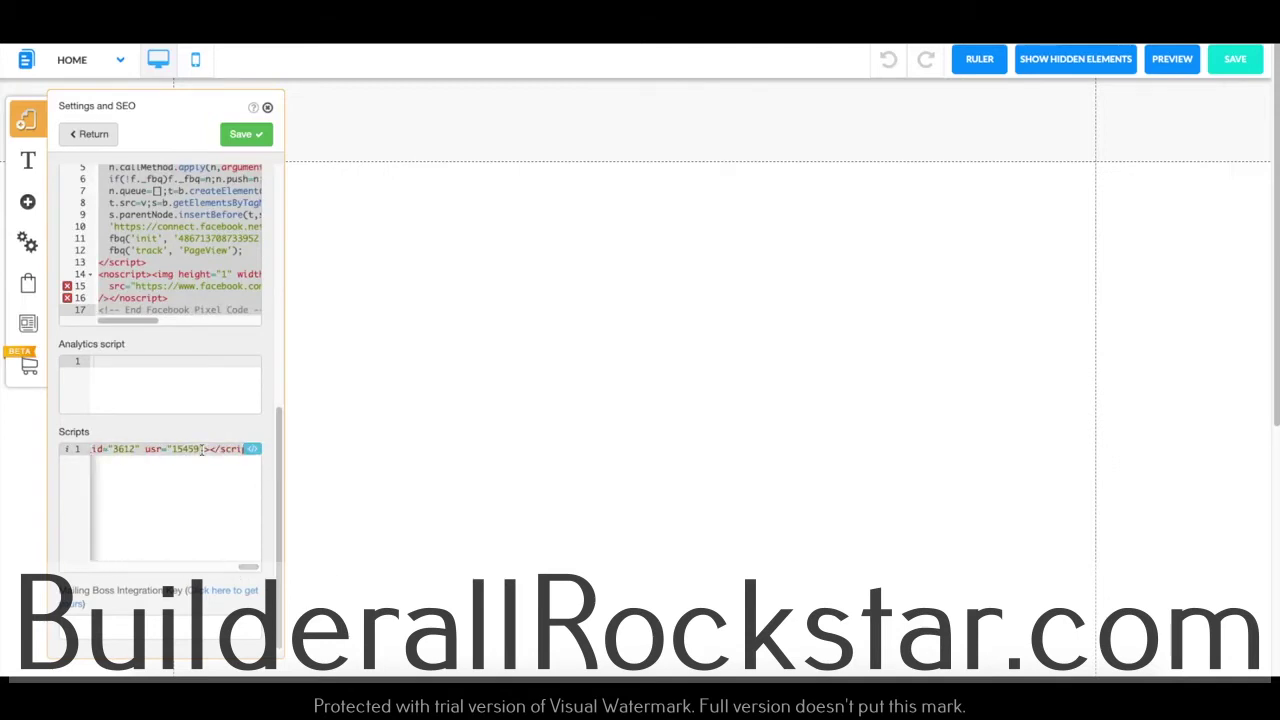
key("BackSpace")
key("super+v")
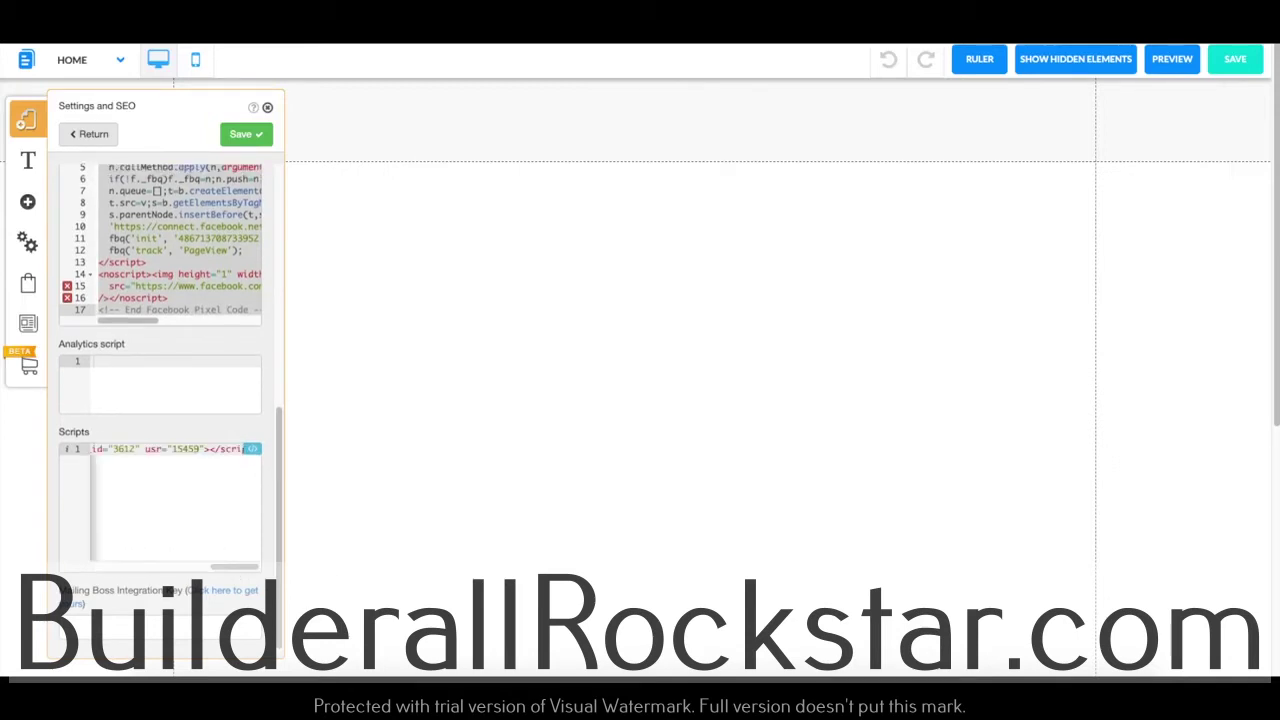
left_click(252, 133)
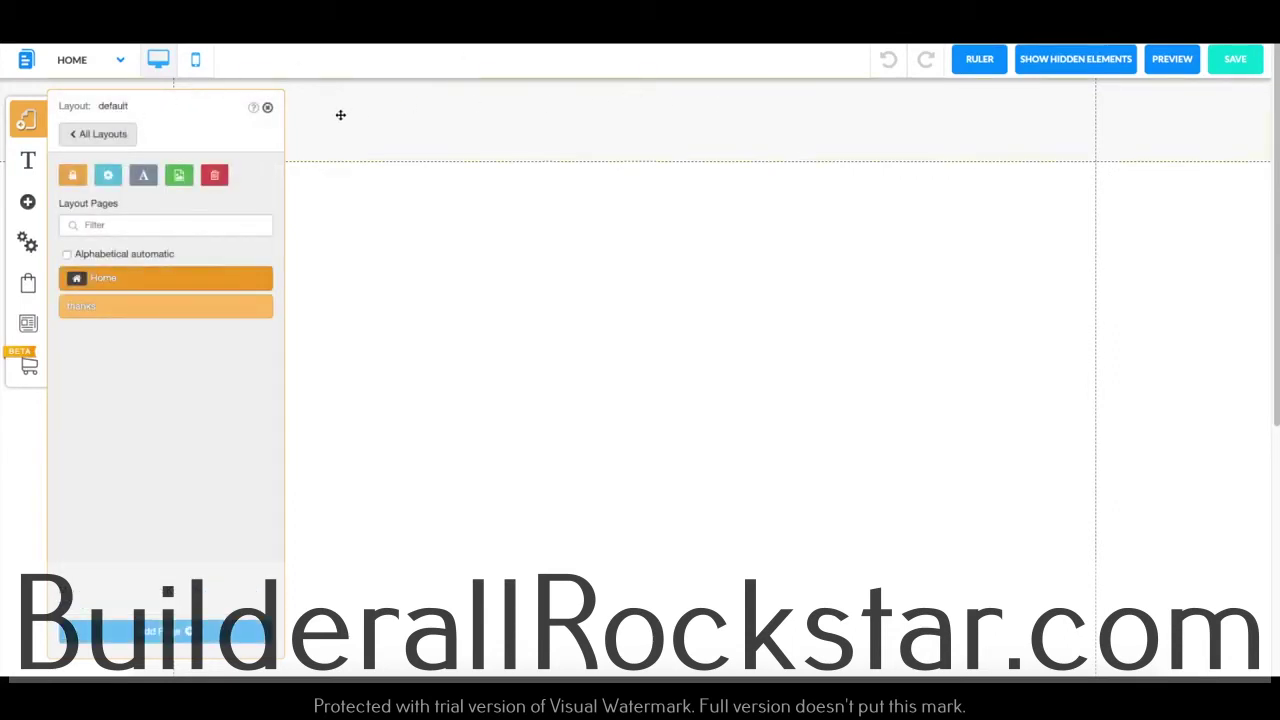
left_click(267, 107)
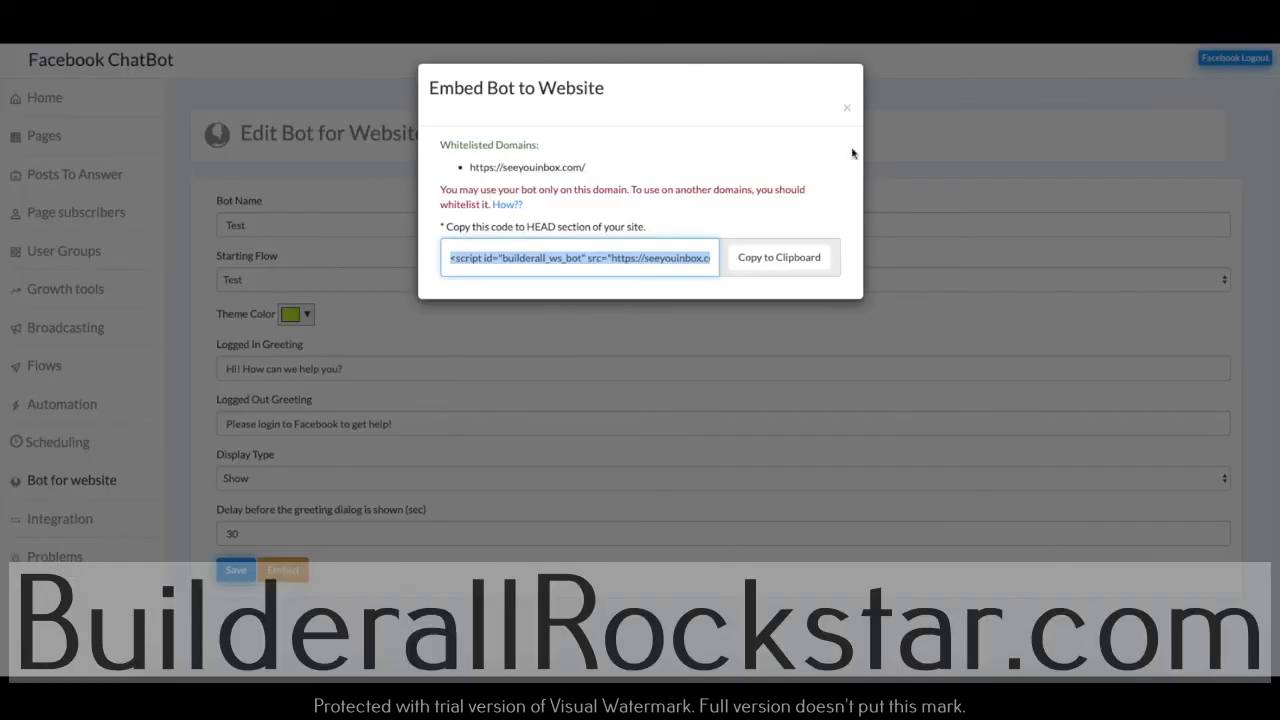
left_click(846, 109)
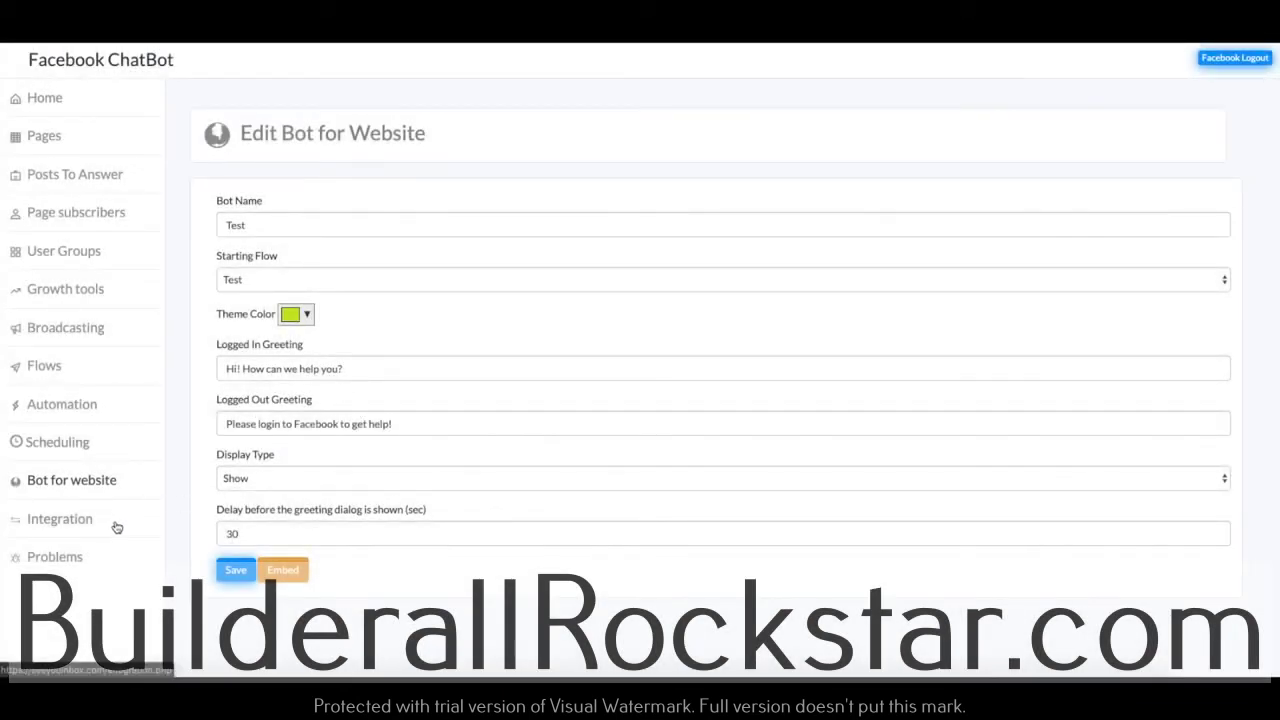
Create a Webinar integration named "Test" for the page "Builderall is the Best" with the listed subscriber as message recipient.
left_click(66, 523)
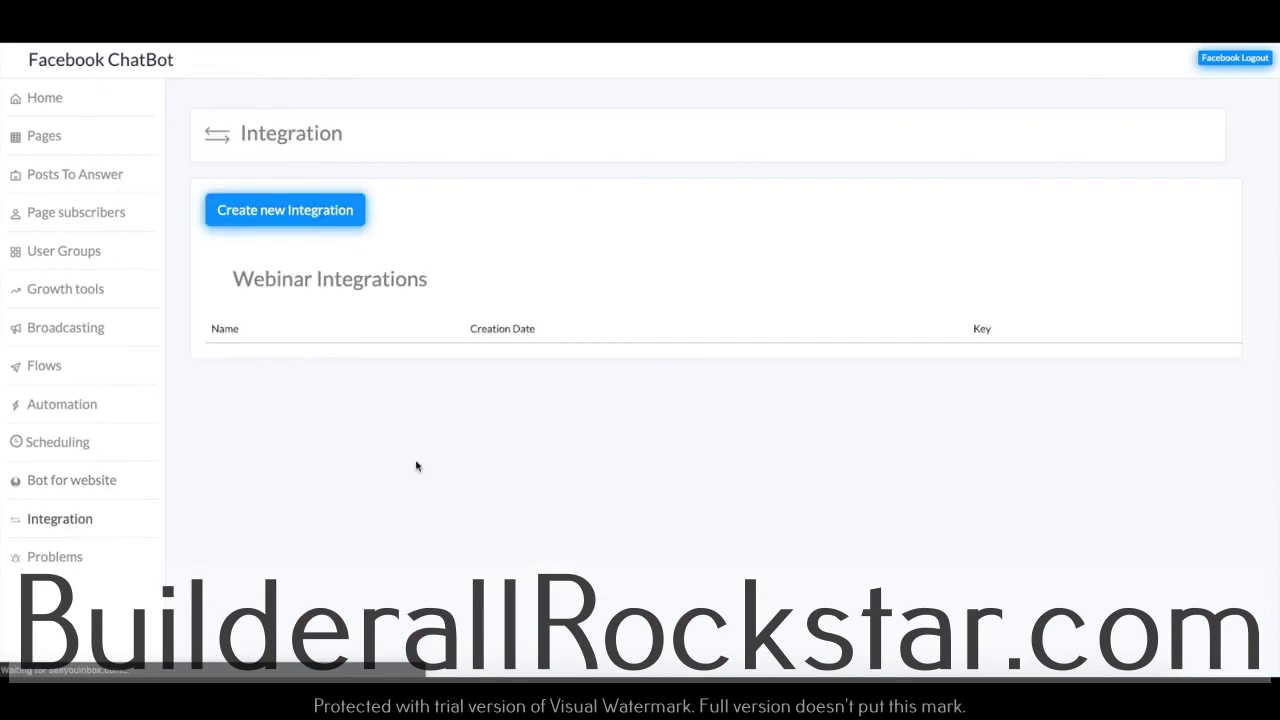
left_click(345, 221)
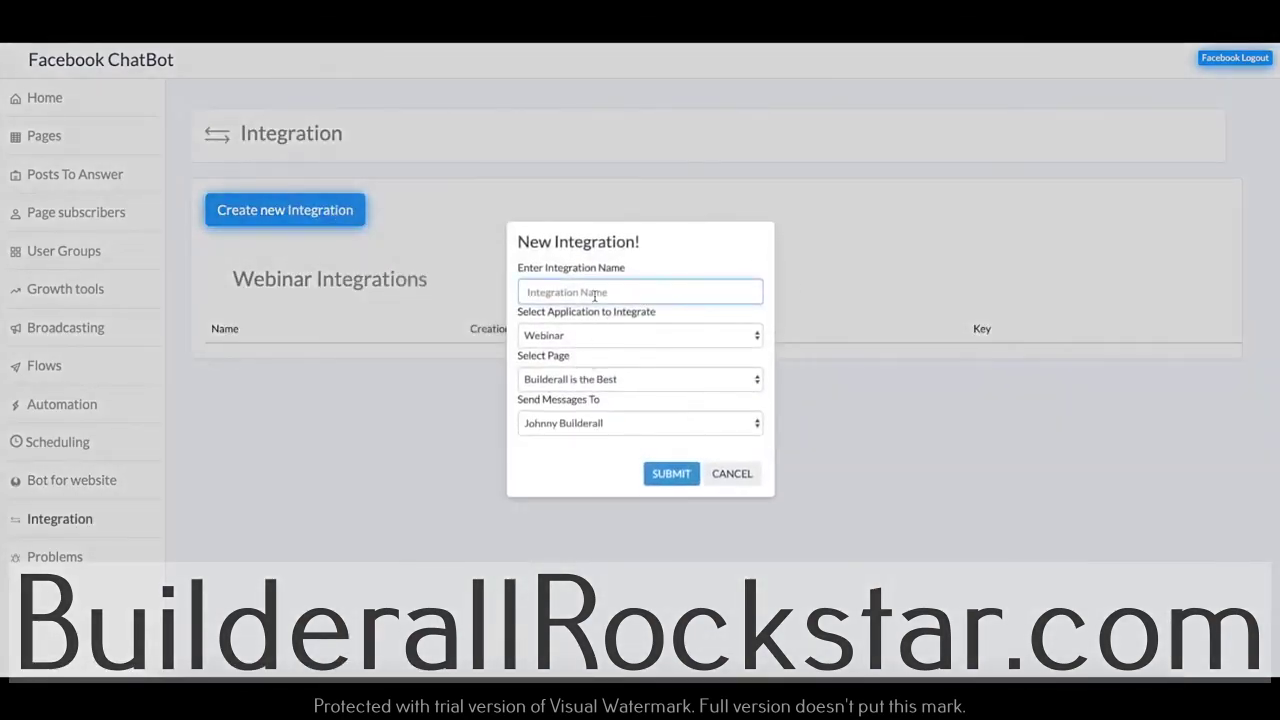
type("Tes")
left_click(627, 340)
left_click(621, 368)
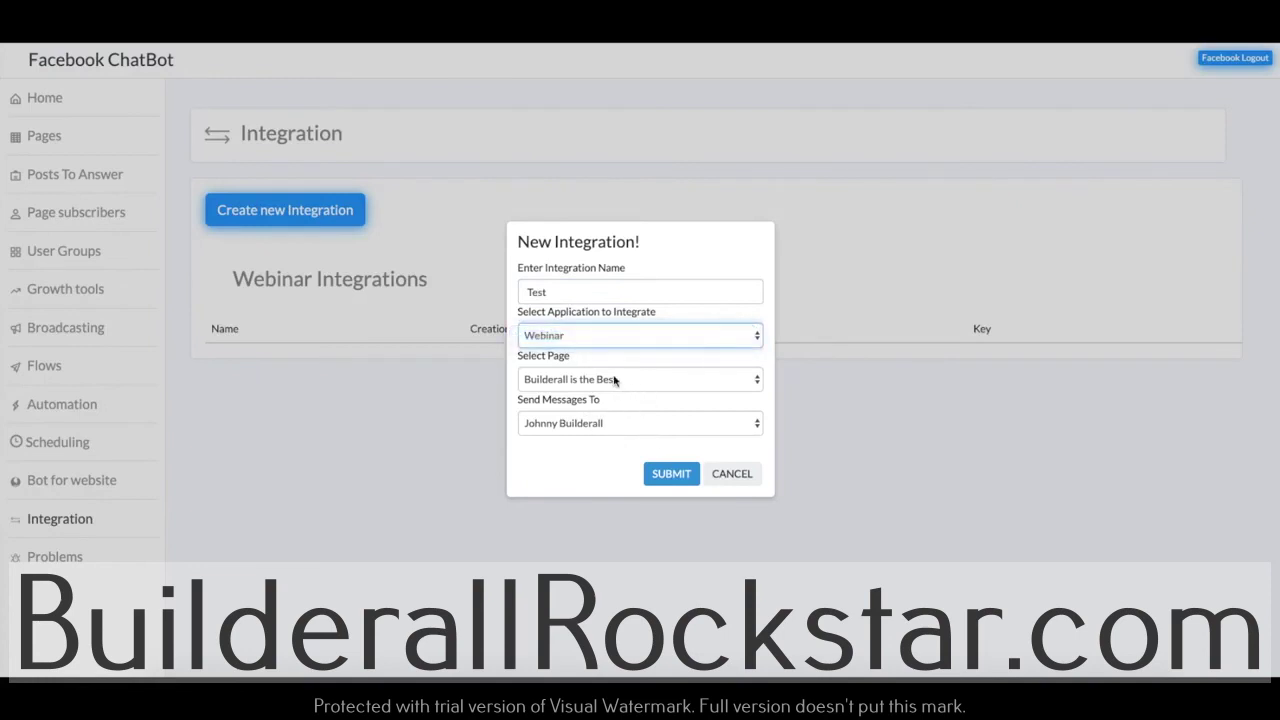
left_click(617, 384)
left_click(642, 381)
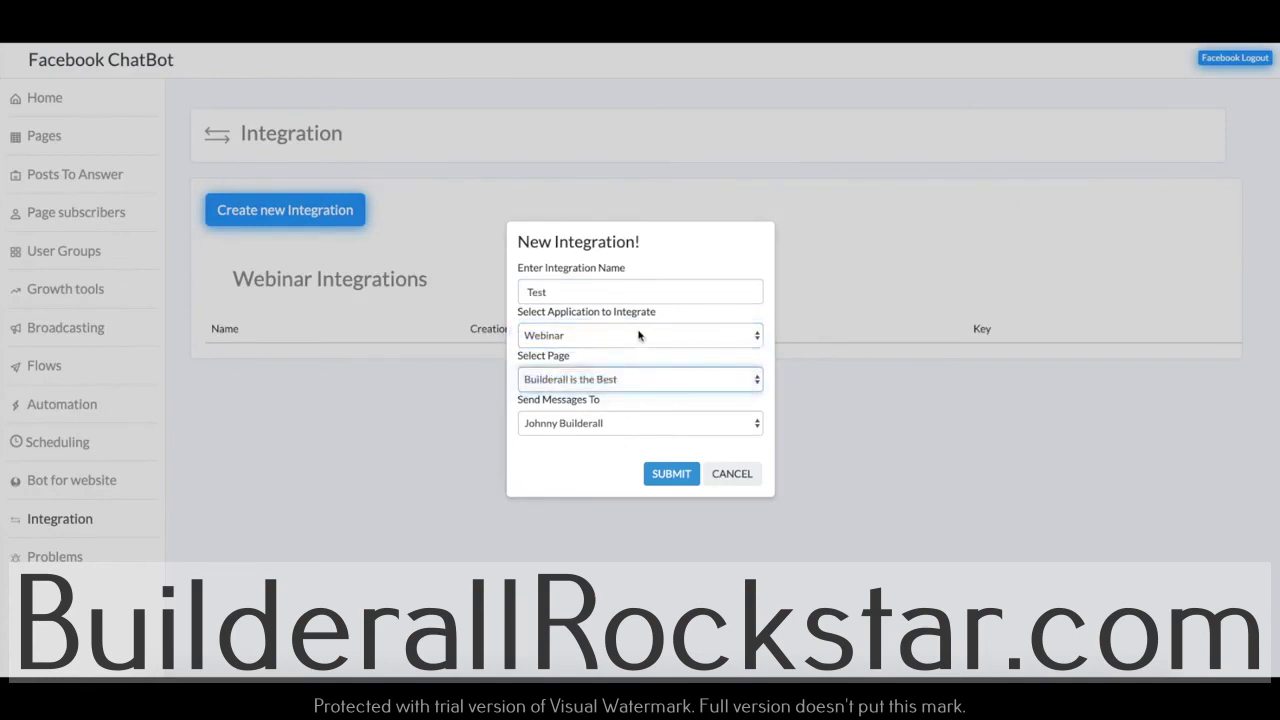
left_click(596, 425)
left_click(608, 423)
left_click(668, 473)
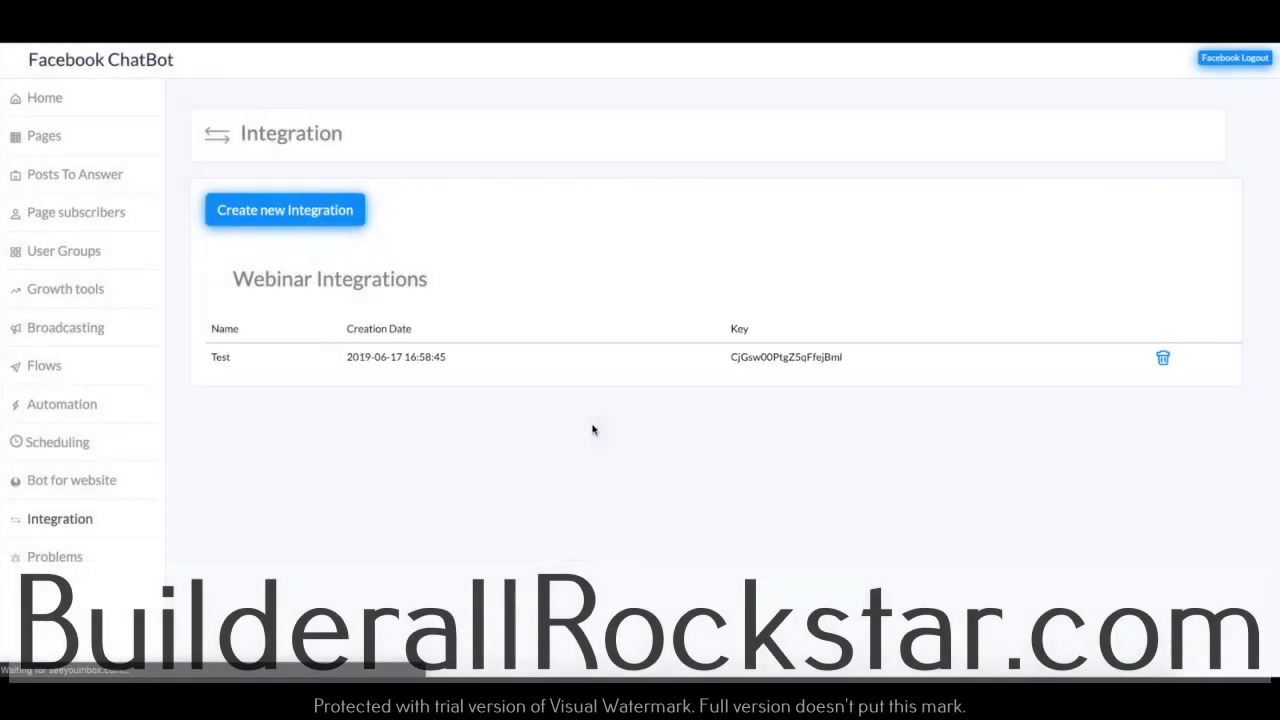
Examine the key of the webinar integration "Test".
left_click_drag(731, 358, 895, 367)
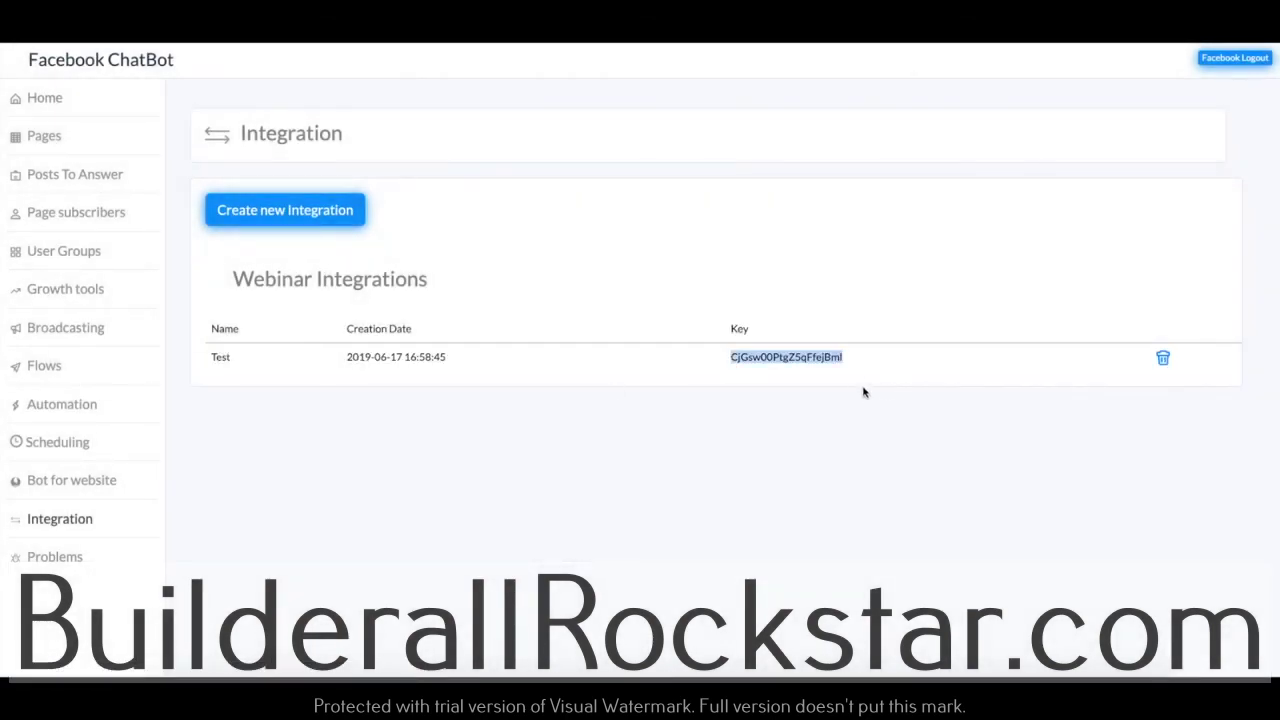
left_click(862, 374)
left_click_drag(731, 358, 868, 358)
left_click(870, 366)
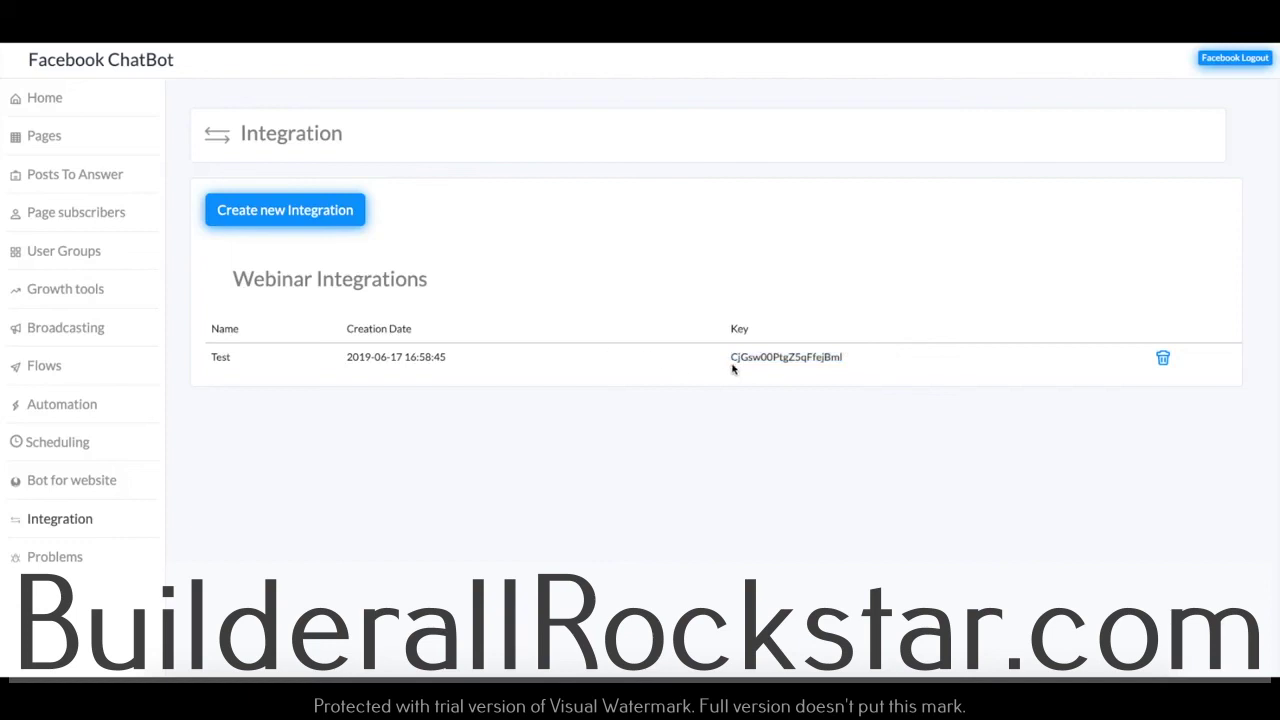
left_click_drag(730, 362, 856, 358)
left_click(869, 365)
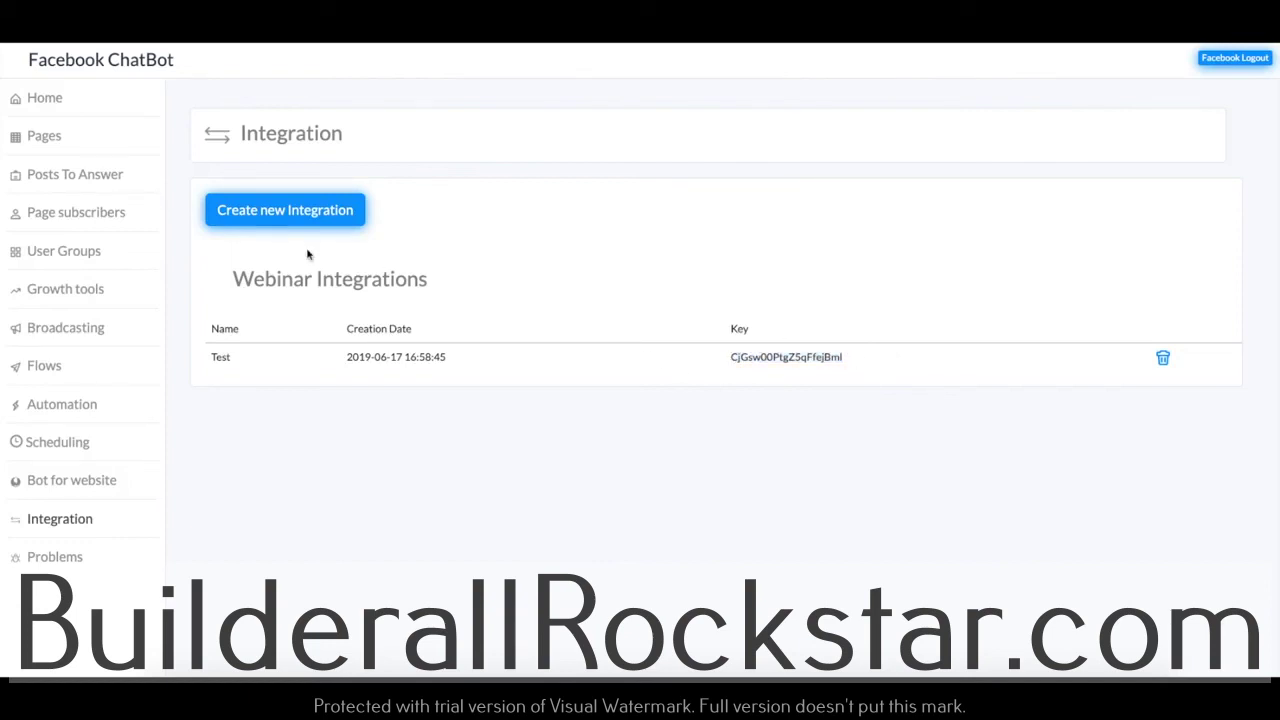